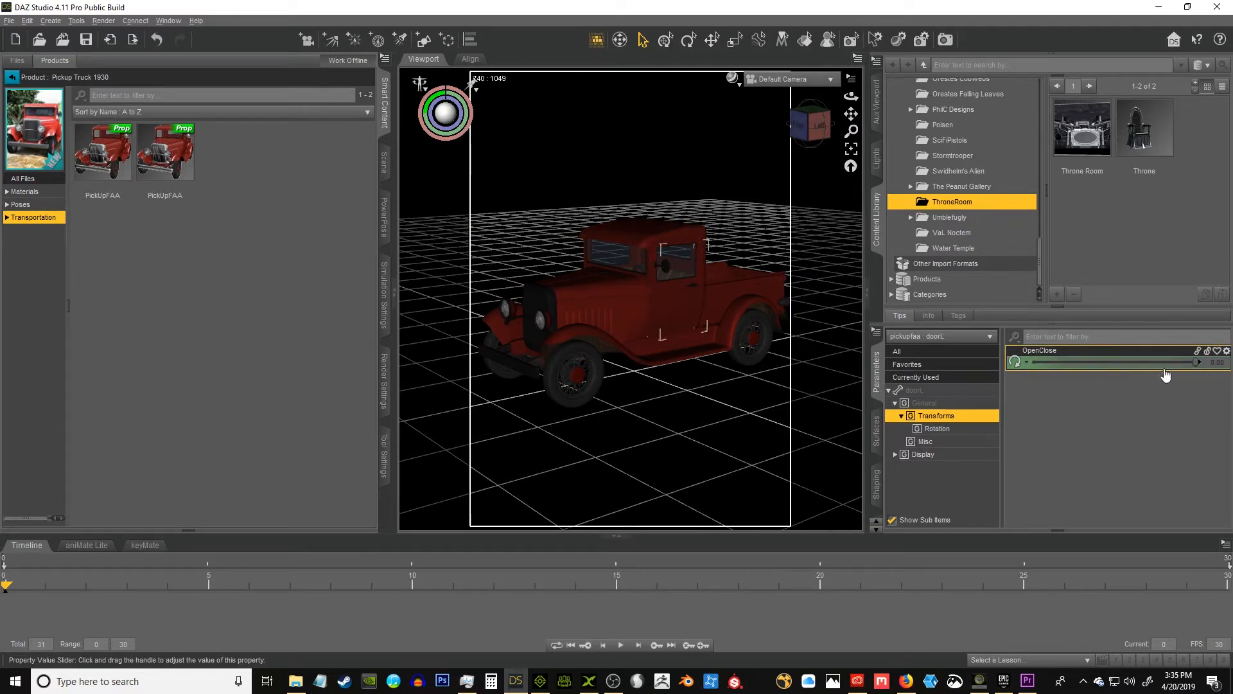
Try swinging the truck's left door open to -90 and back to 0 with OpenClose, and try rotating it with the Rotate tool.
drag(1192, 360, 813, 395)
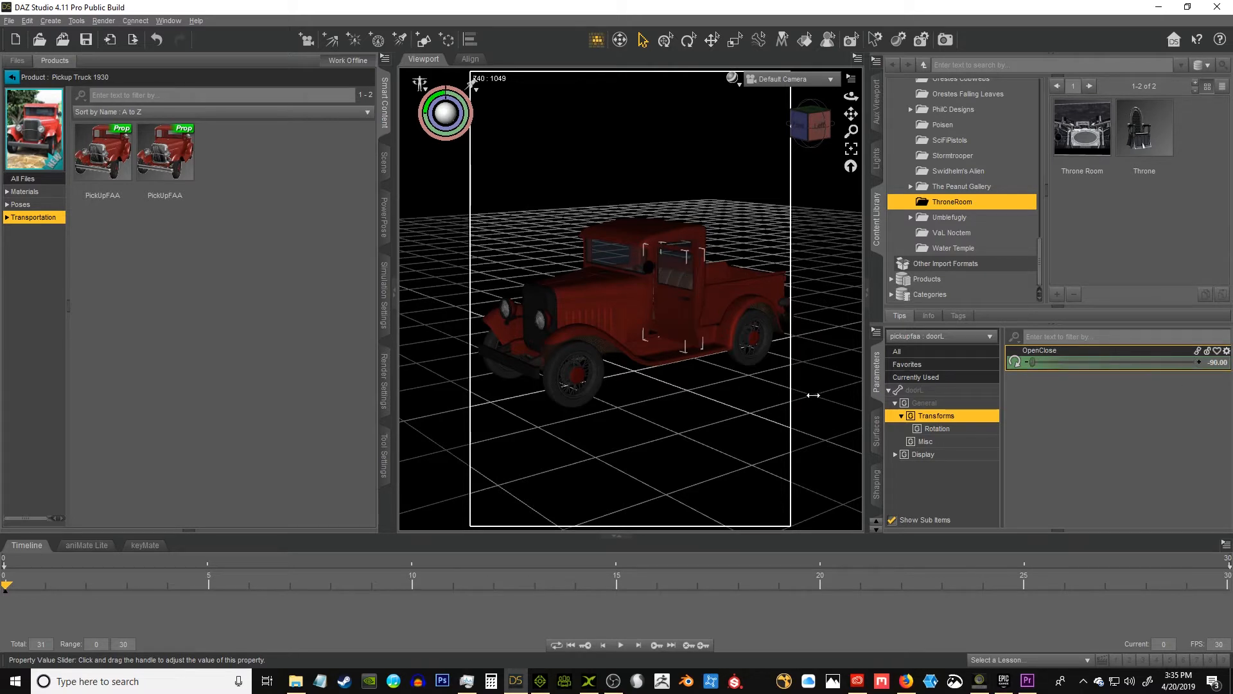
drag(984, 381, 1140, 385)
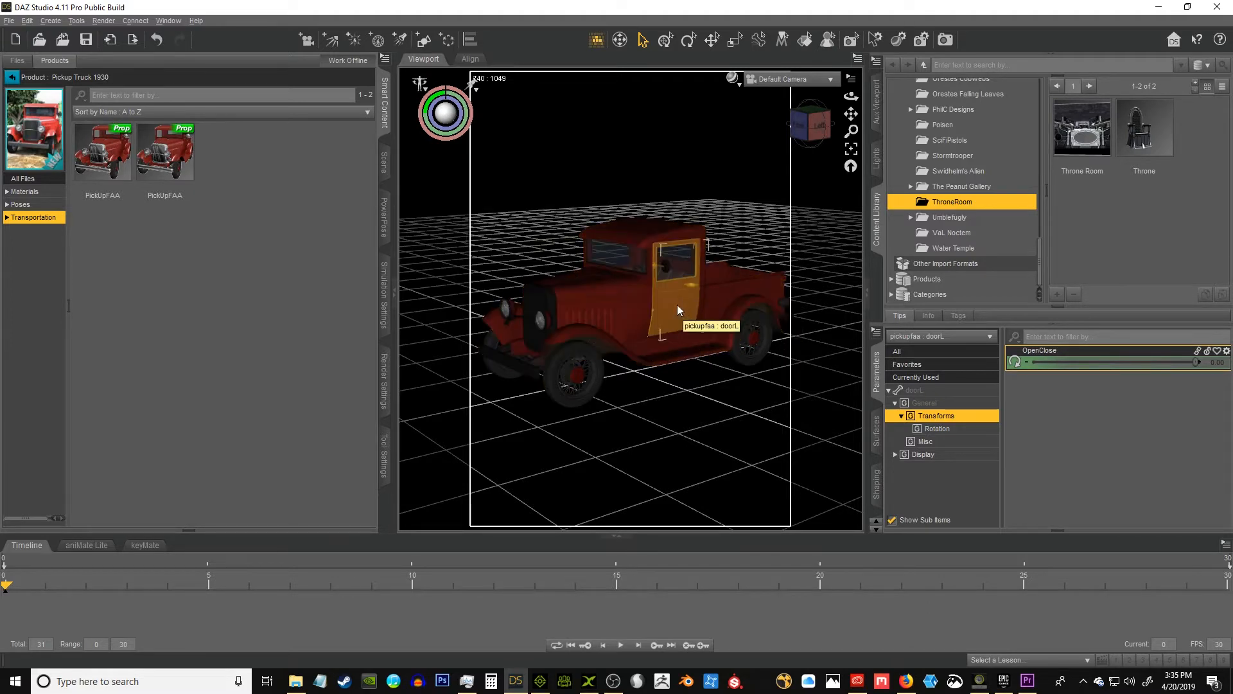
click(688, 40)
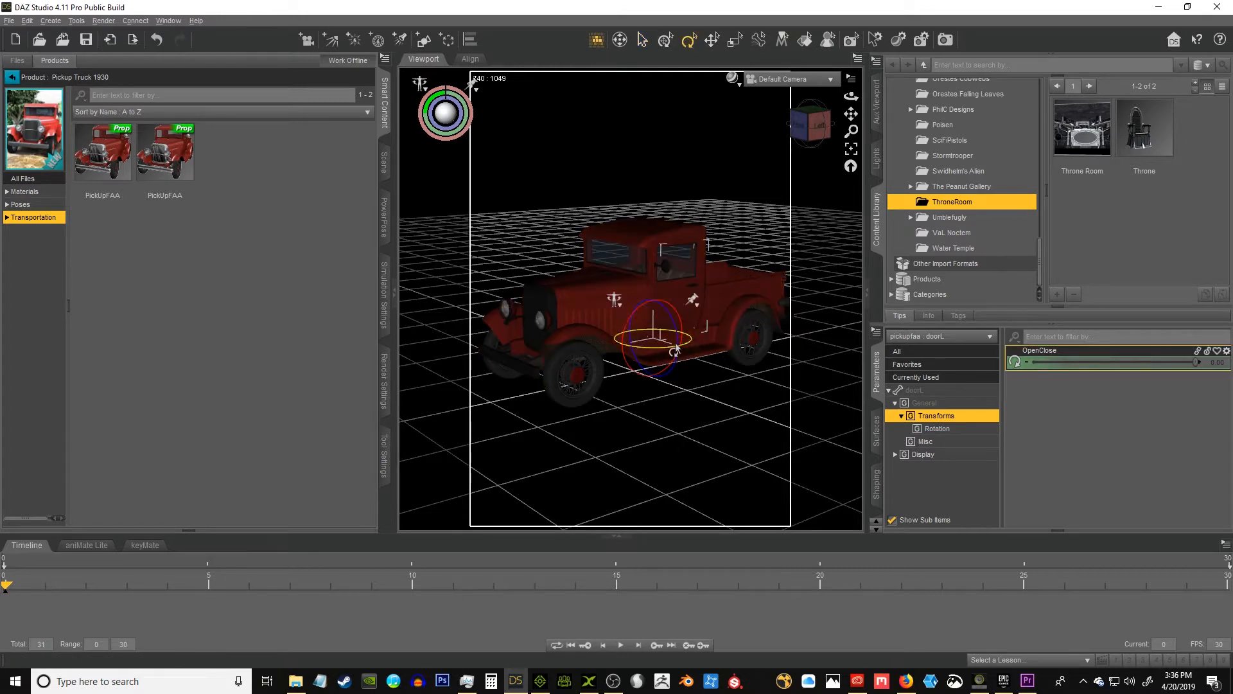
drag(669, 323, 647, 360)
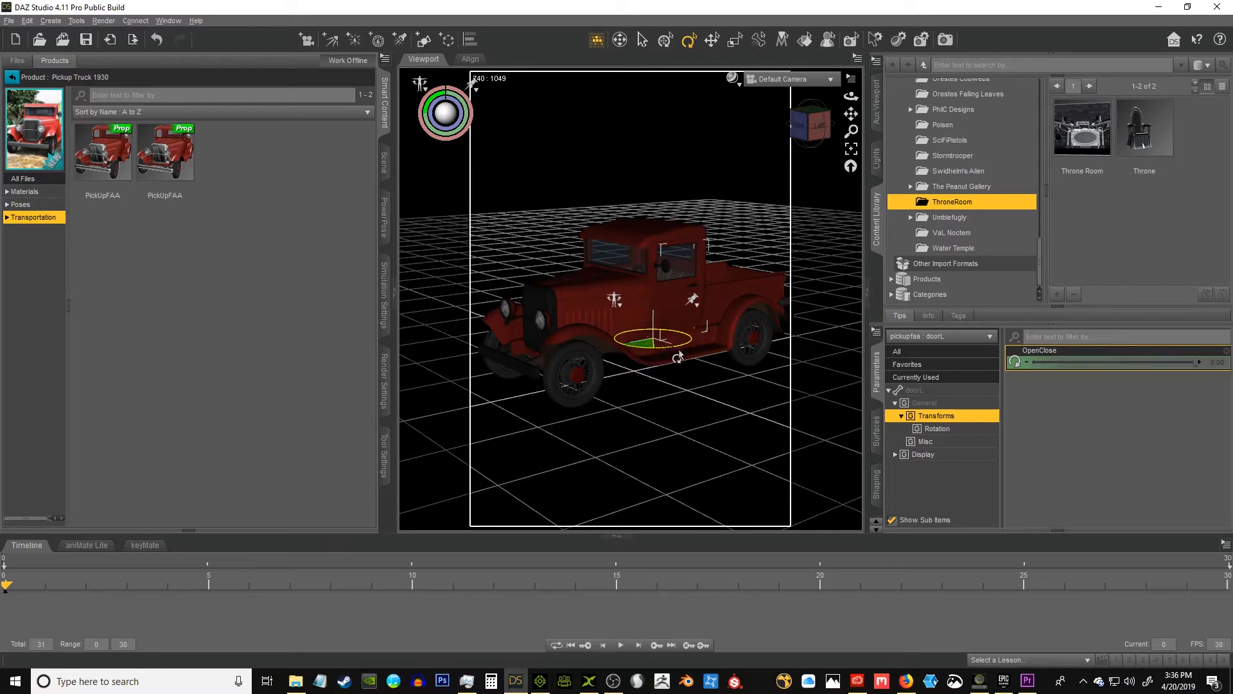
Reselect the whole truck and its left door, examine the door's OpenClose setting, and clear the selection.
click(676, 154)
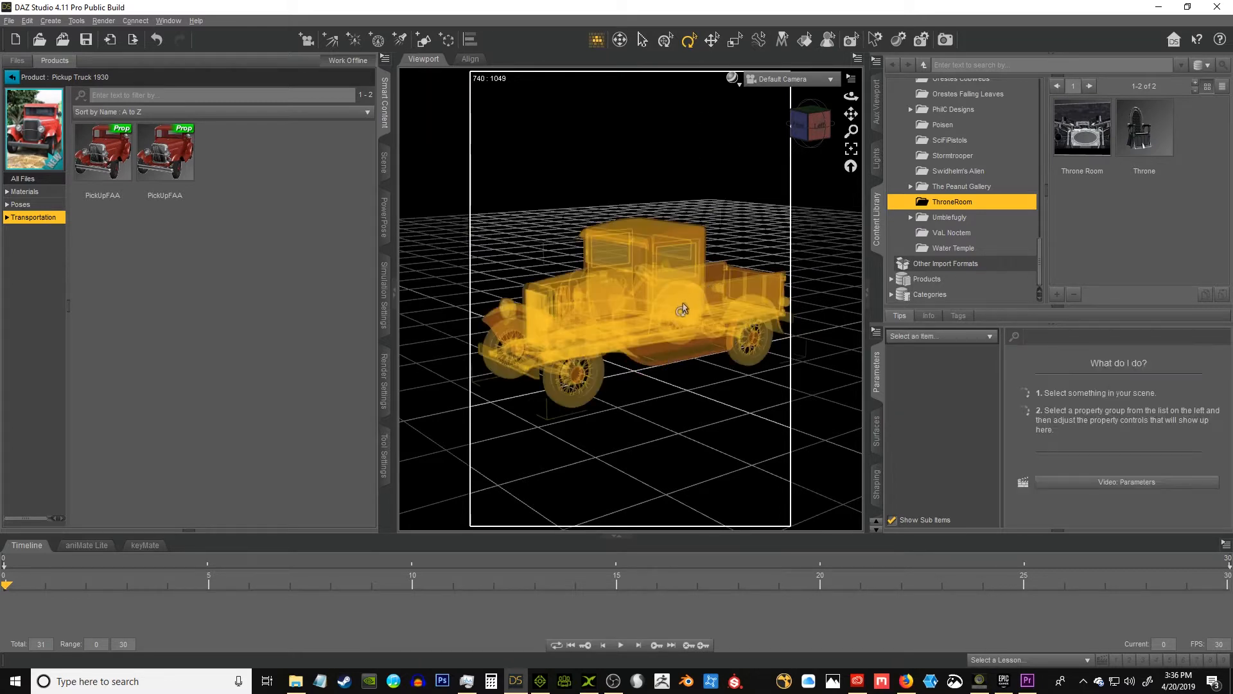
click(678, 311)
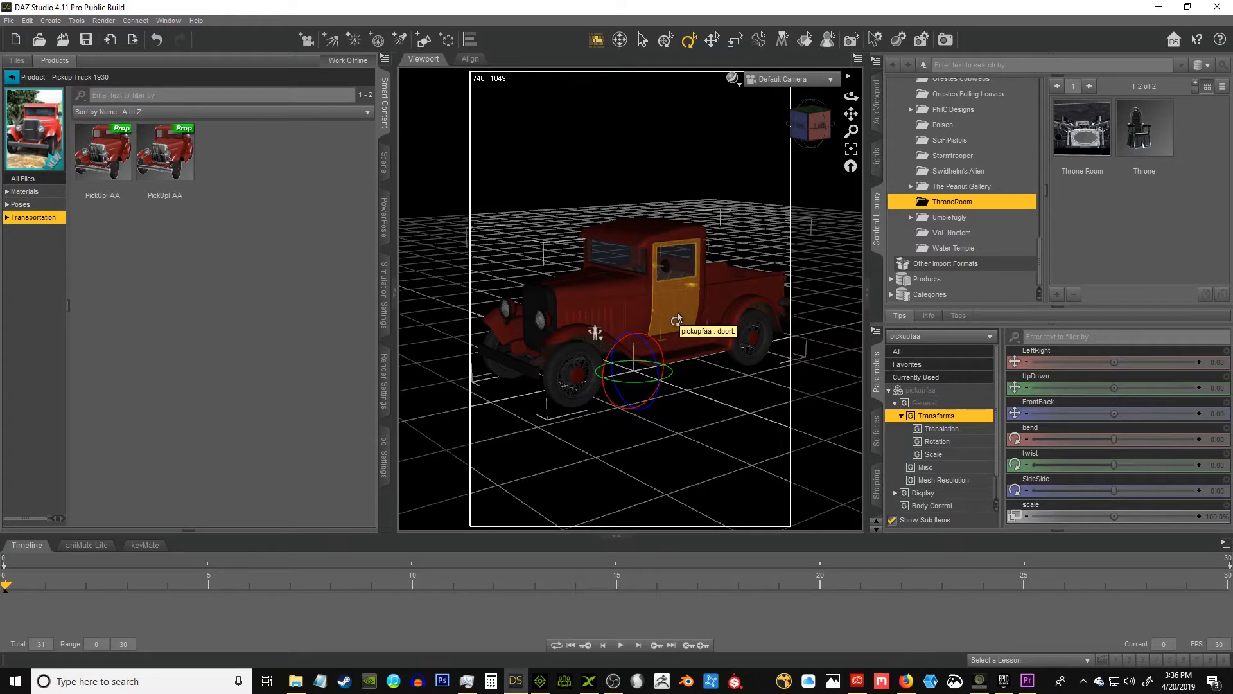
click(677, 311)
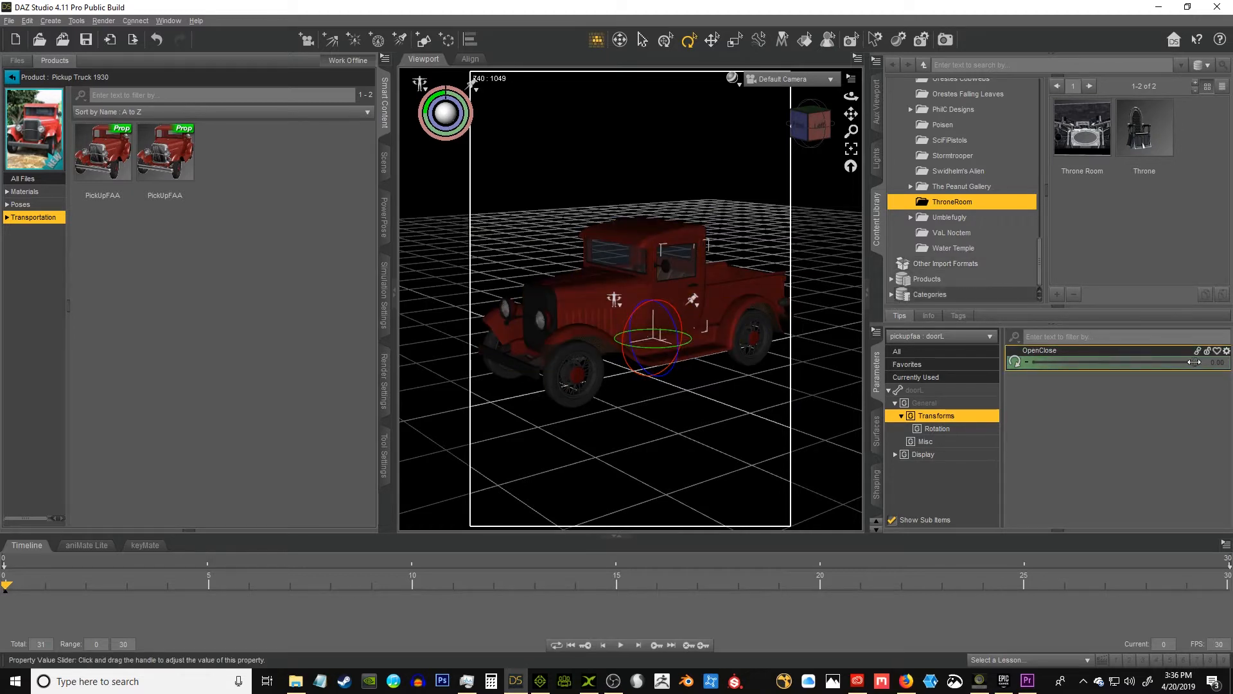
mouse_move(1195, 362)
mouse_down()
mouse_move(1045, 361)
mouse_move(1196, 362)
mouse_up()
click(611, 136)
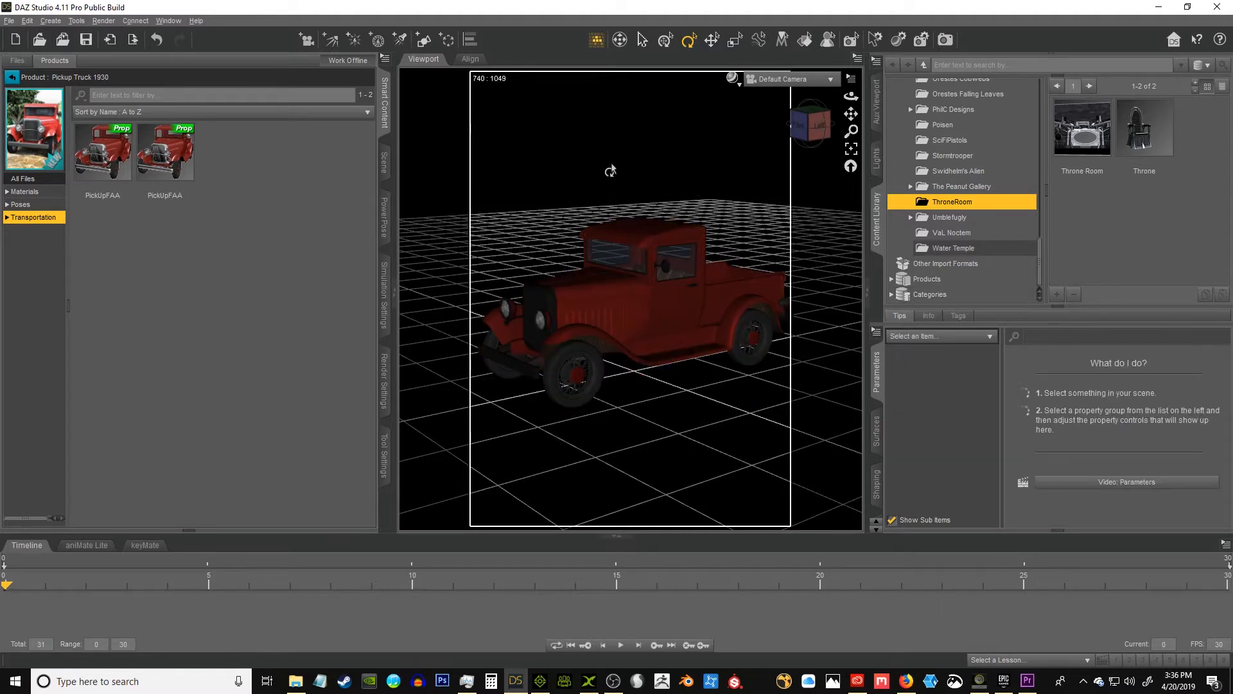
Export the closed-door truck as an Autodesk FBX to truck-base.fbx in pyra_fbx, overwriting the existing file.
click(9, 21)
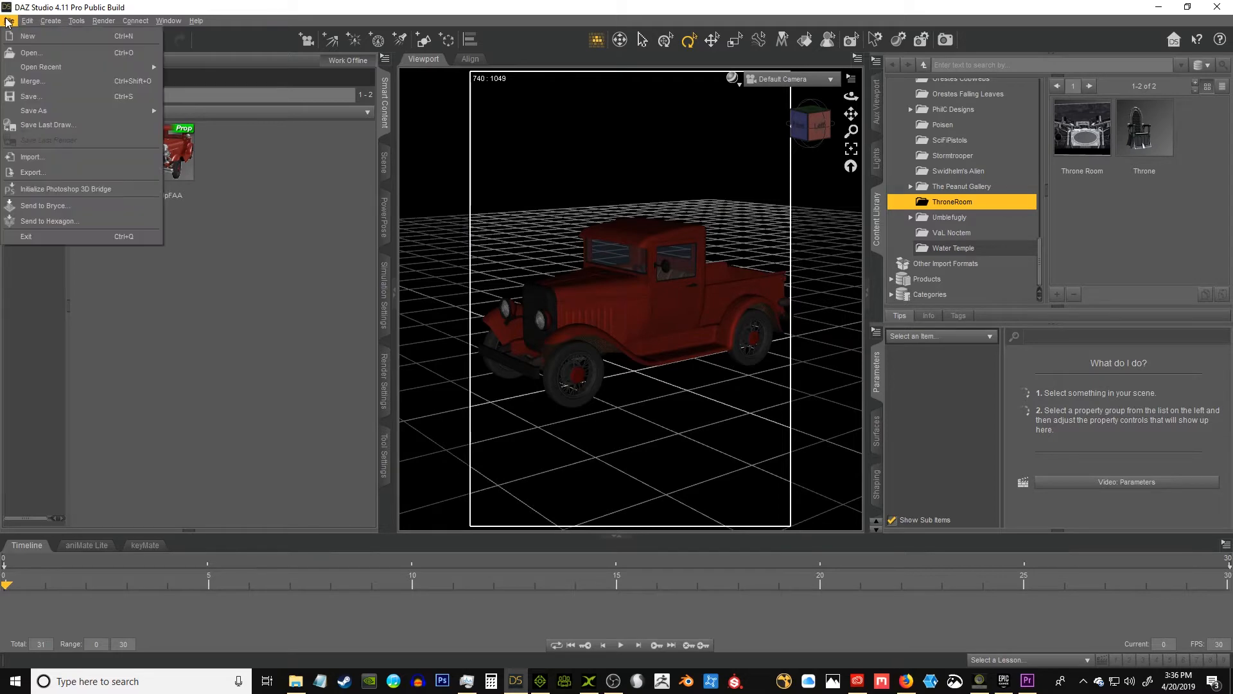
click(63, 173)
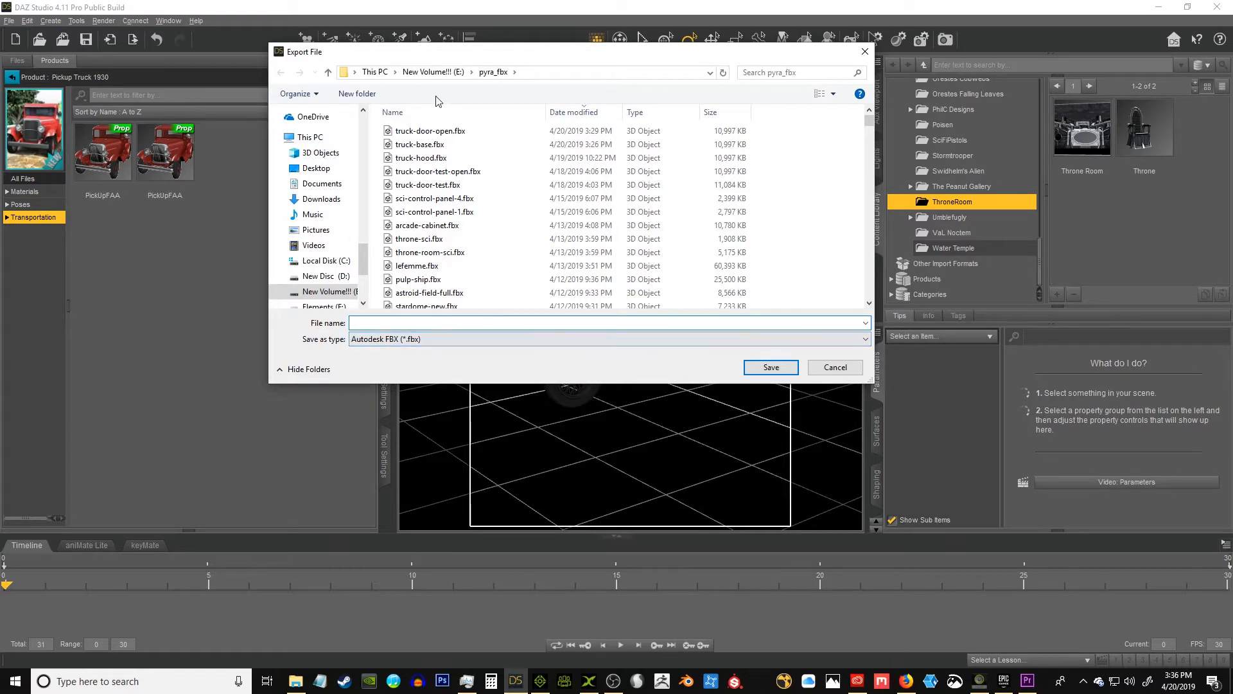
click(424, 145)
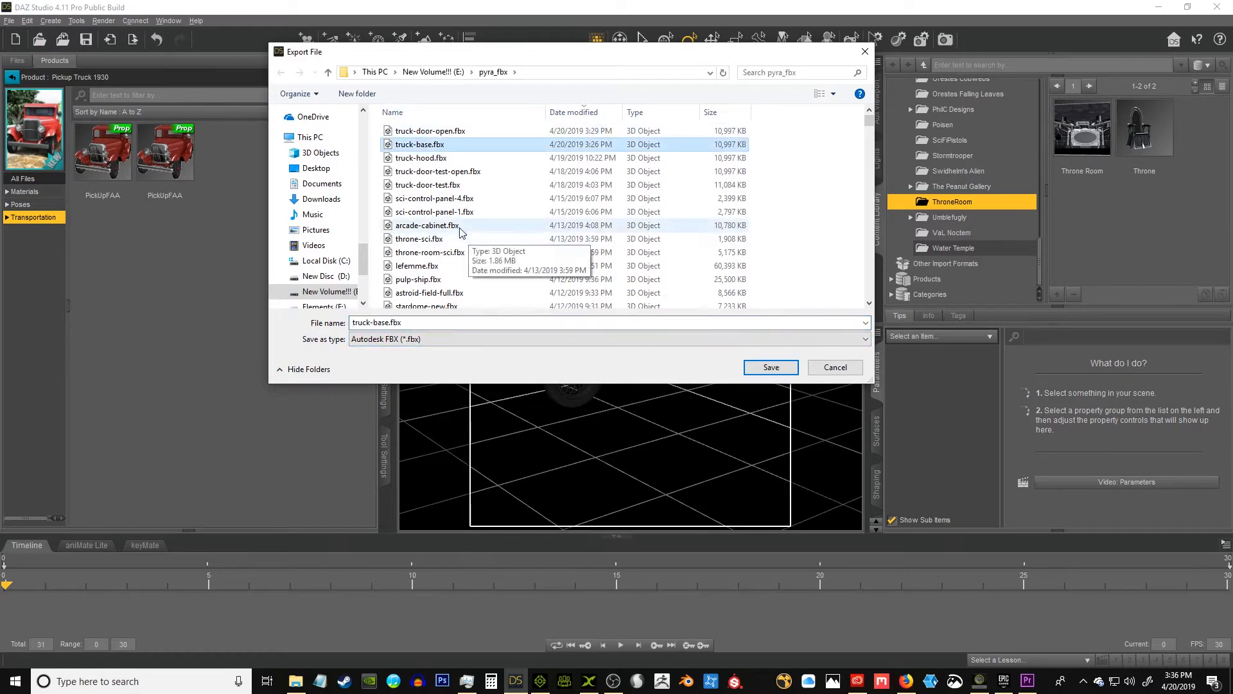
click(770, 368)
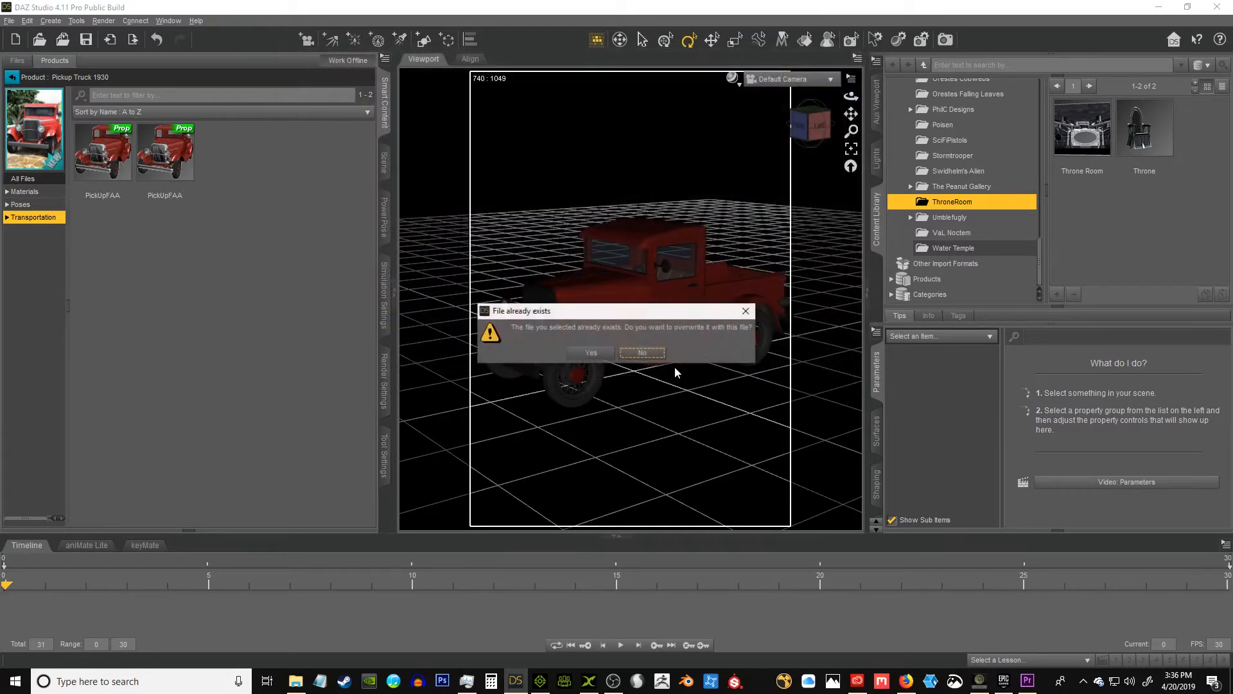
click(590, 353)
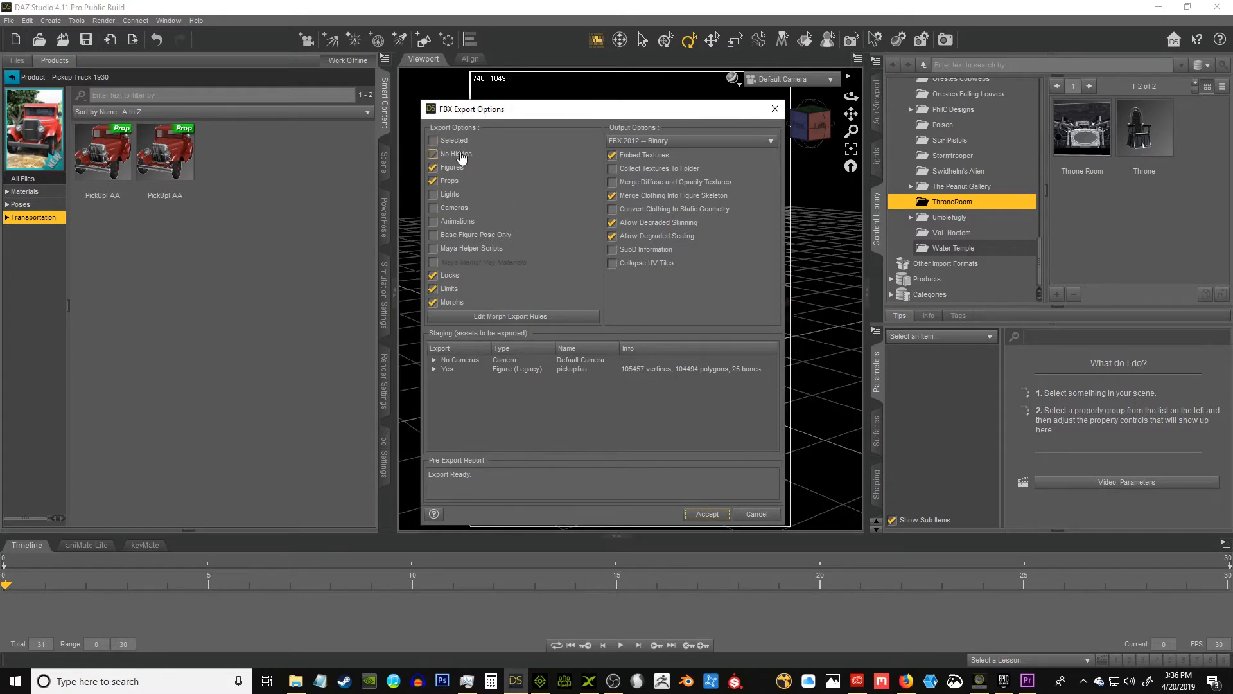
Keep Figures, Props and Allow Degraded Skinning enabled with FBX 2012 -- Binary output, and accept the FBX export options.
click(451, 169)
click(451, 170)
click(633, 224)
click(663, 142)
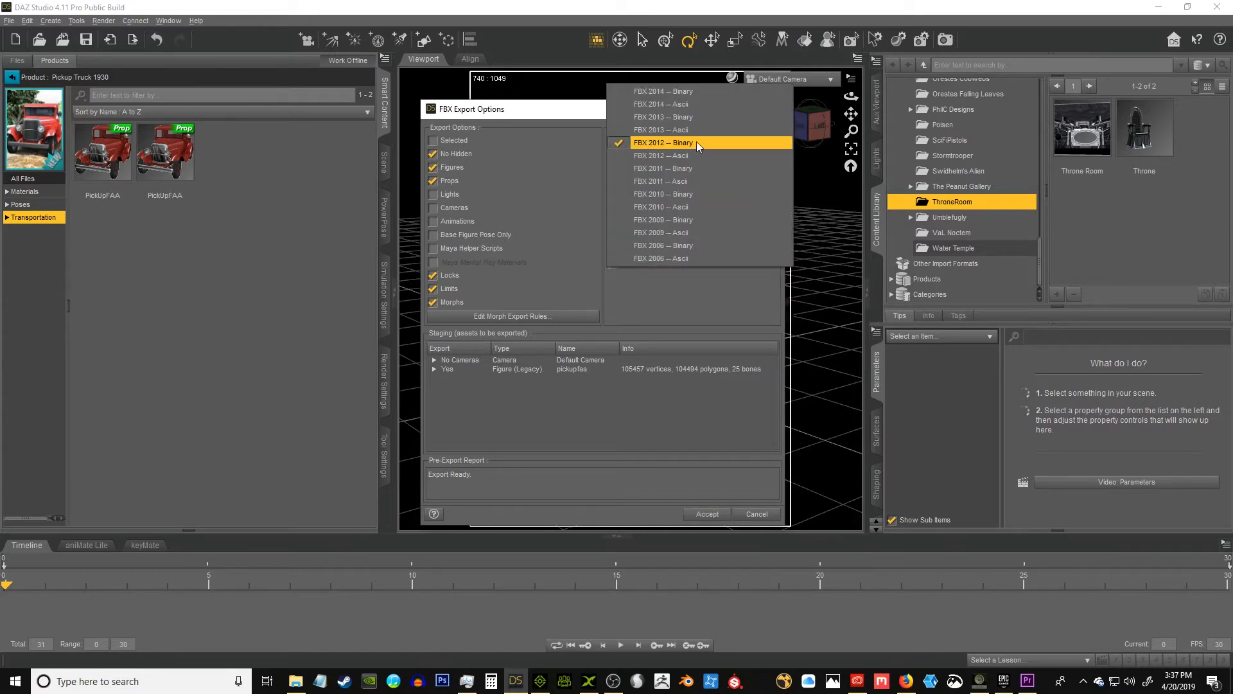
click(698, 316)
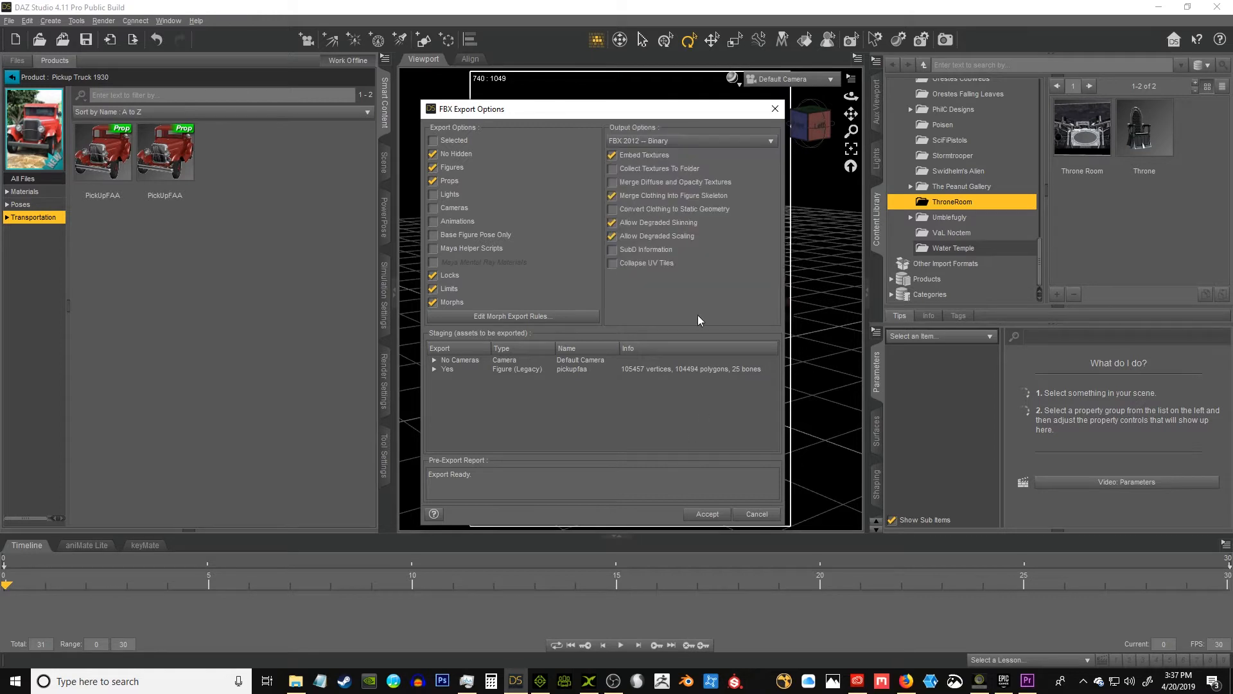
click(708, 514)
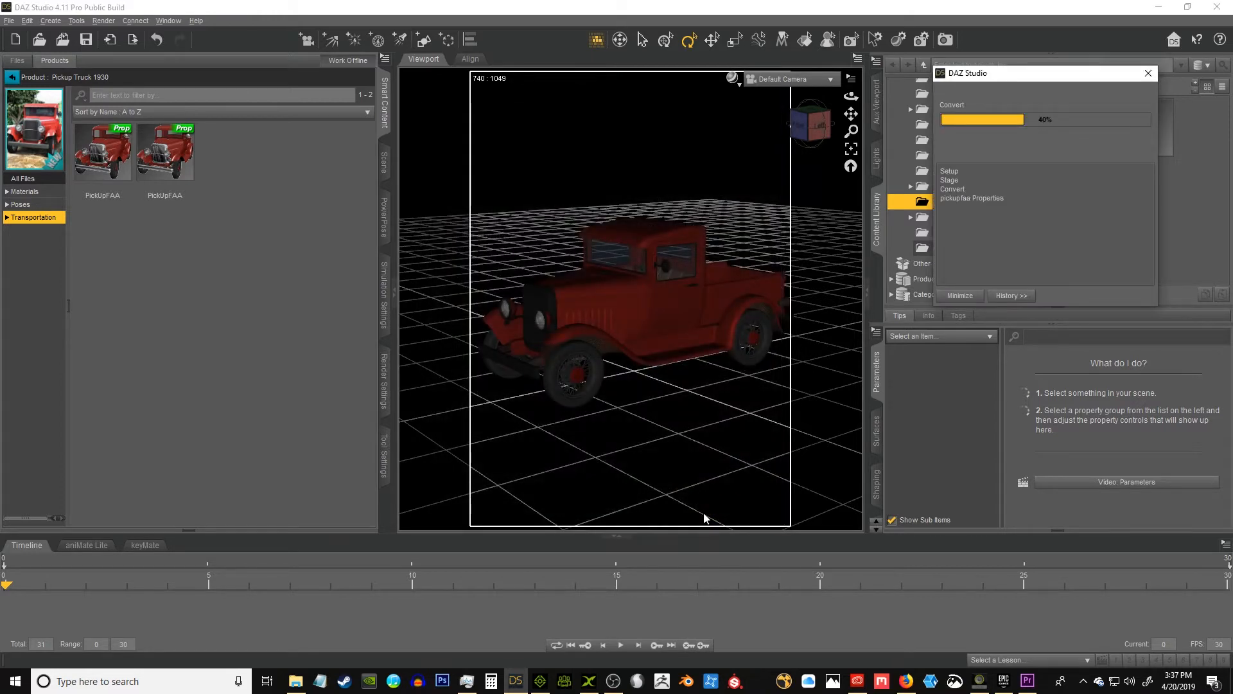
Select the truck's left door and set its OpenClose value to -90.
click(672, 307)
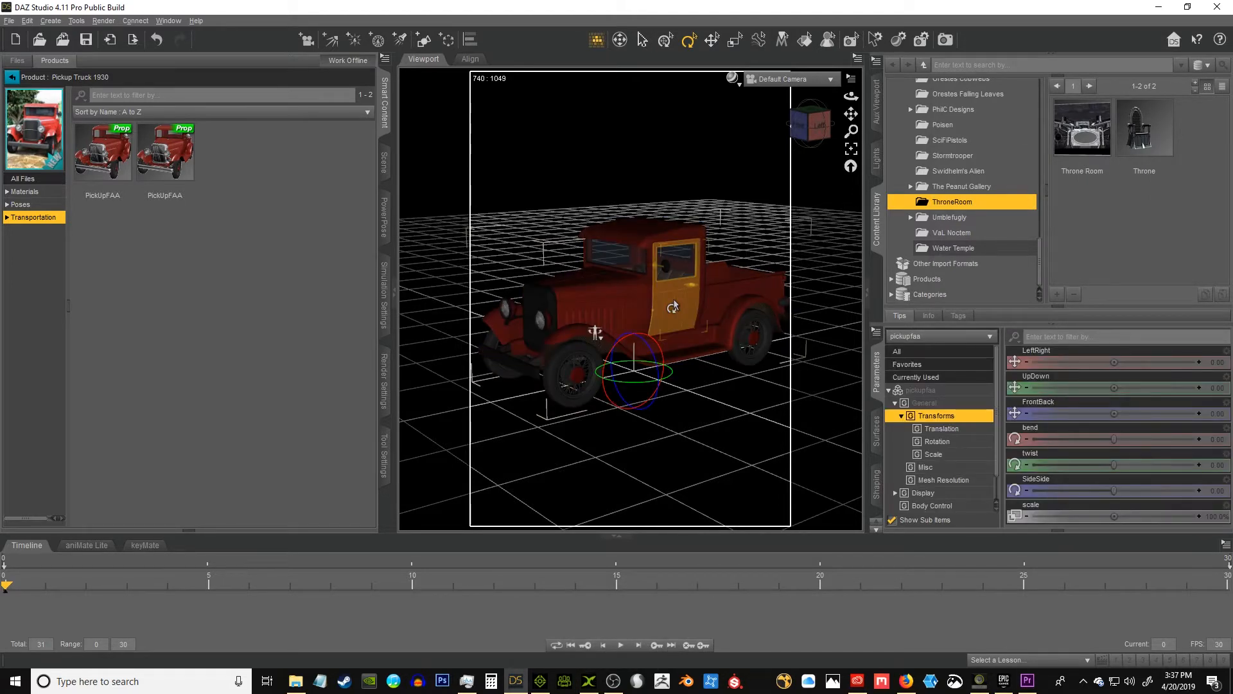
click(672, 306)
drag(1136, 367, 1028, 365)
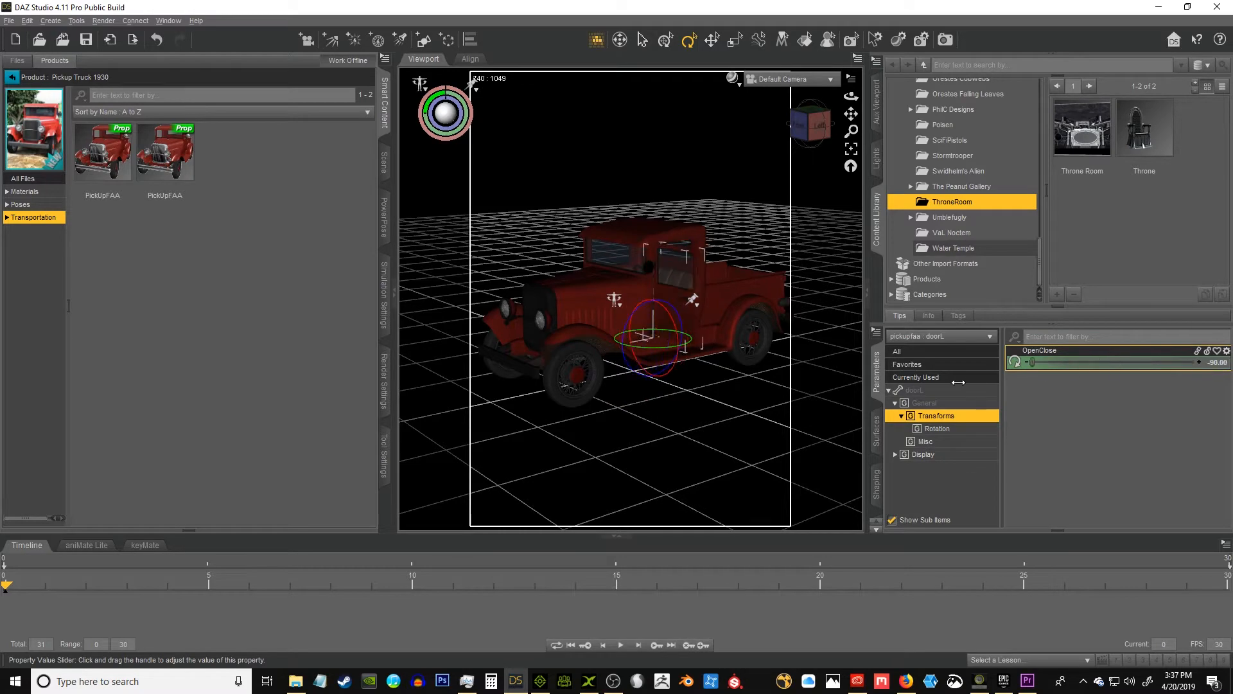
Export the open-door truck as FBX over the existing truck-door-open.fbx, accepting the same export options.
click(9, 20)
click(71, 173)
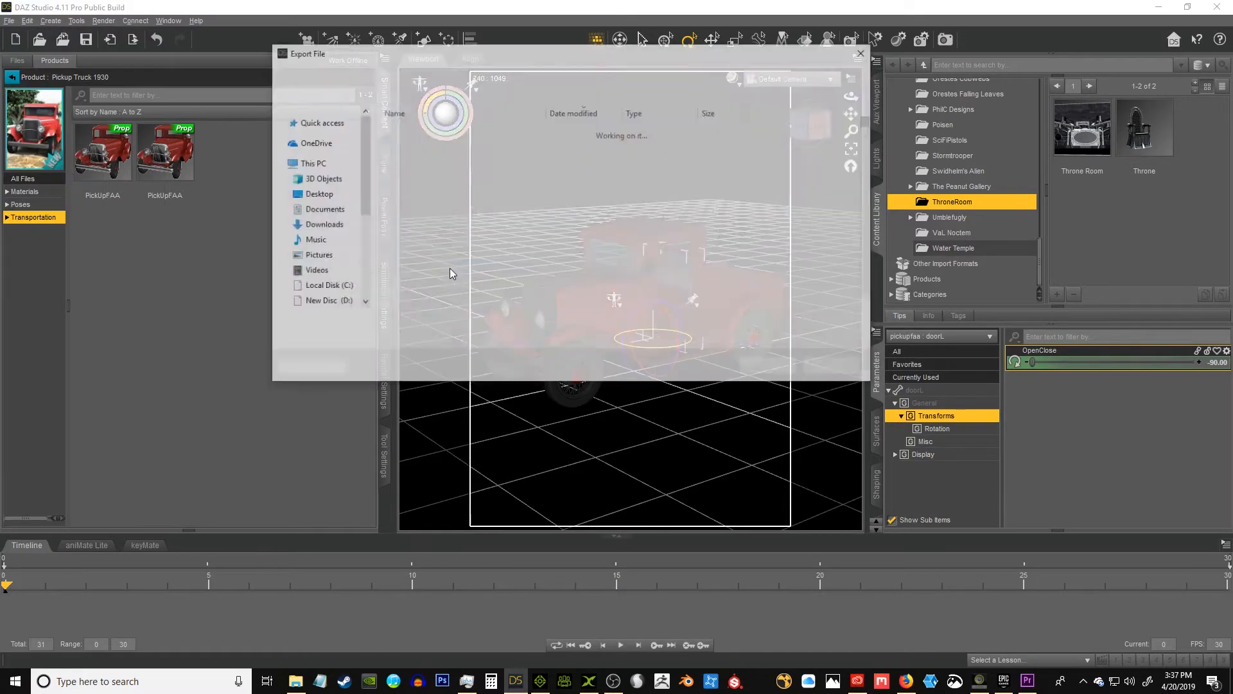
click(429, 145)
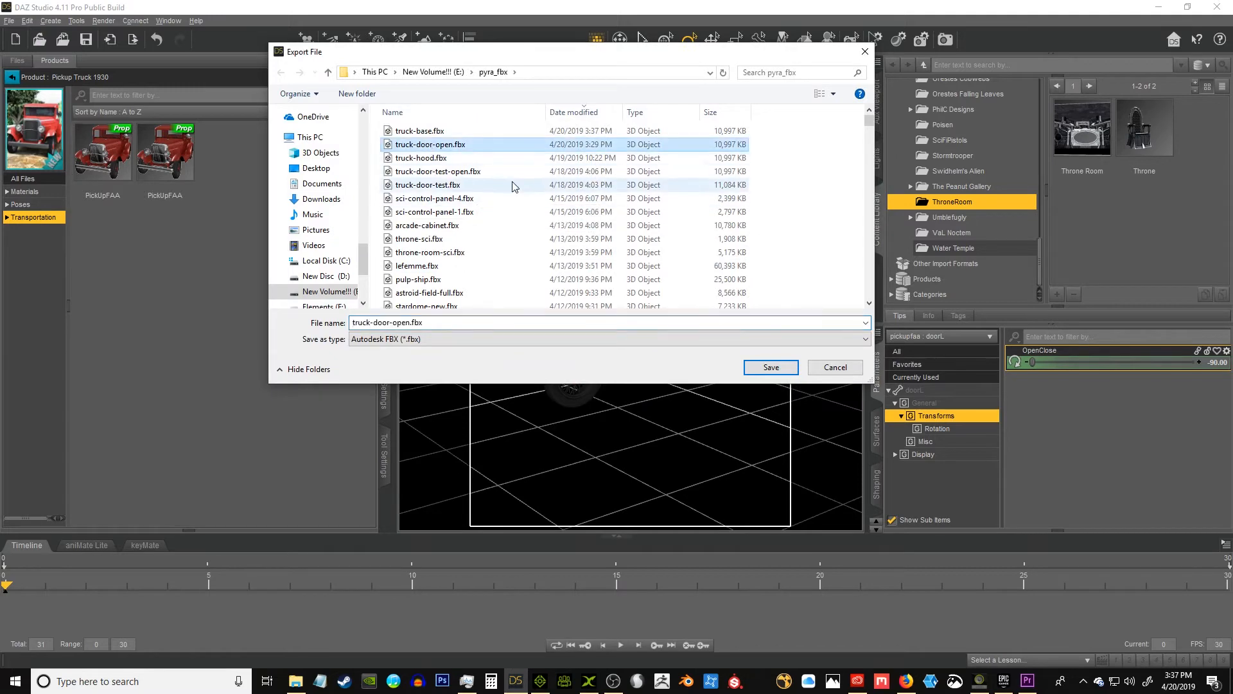
click(760, 371)
click(591, 353)
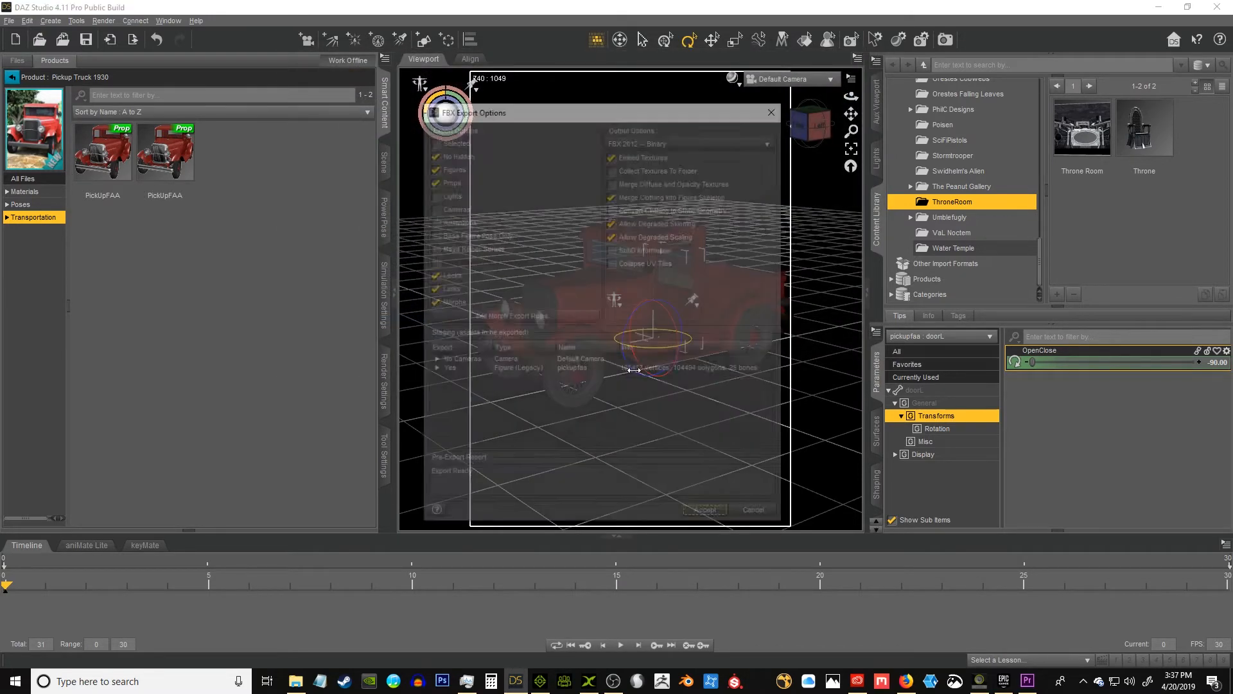
click(707, 513)
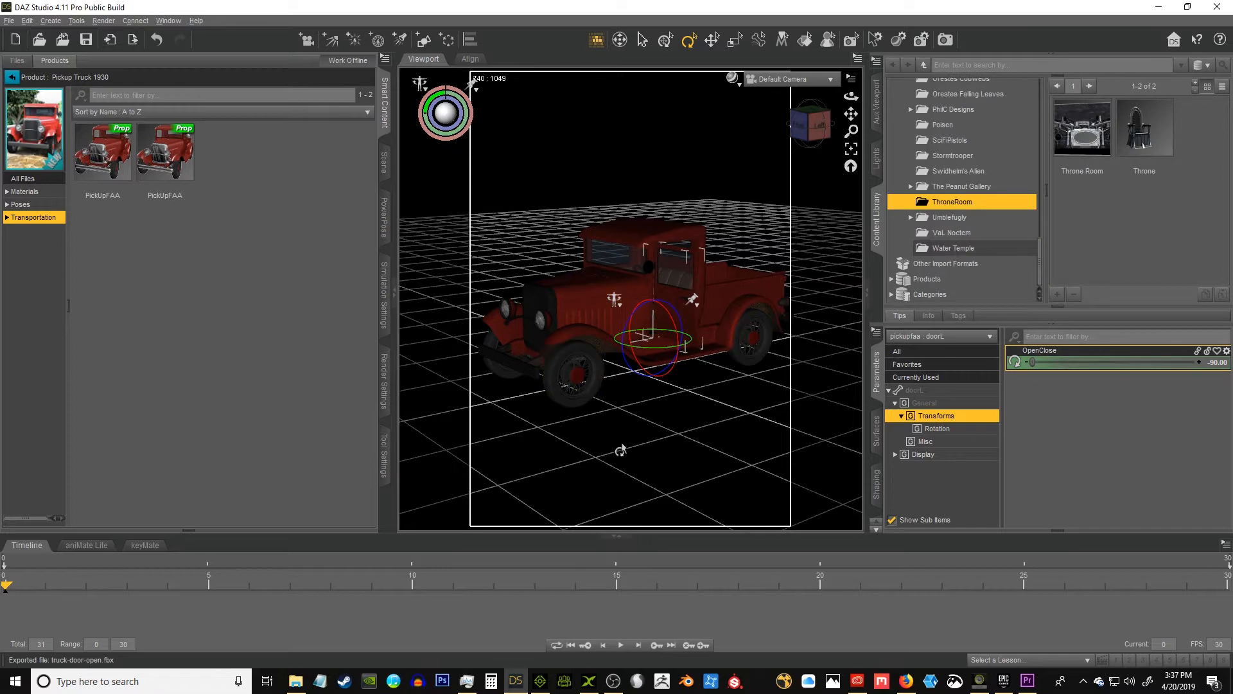
Switch to iClone 3DXchange 7.
click(587, 686)
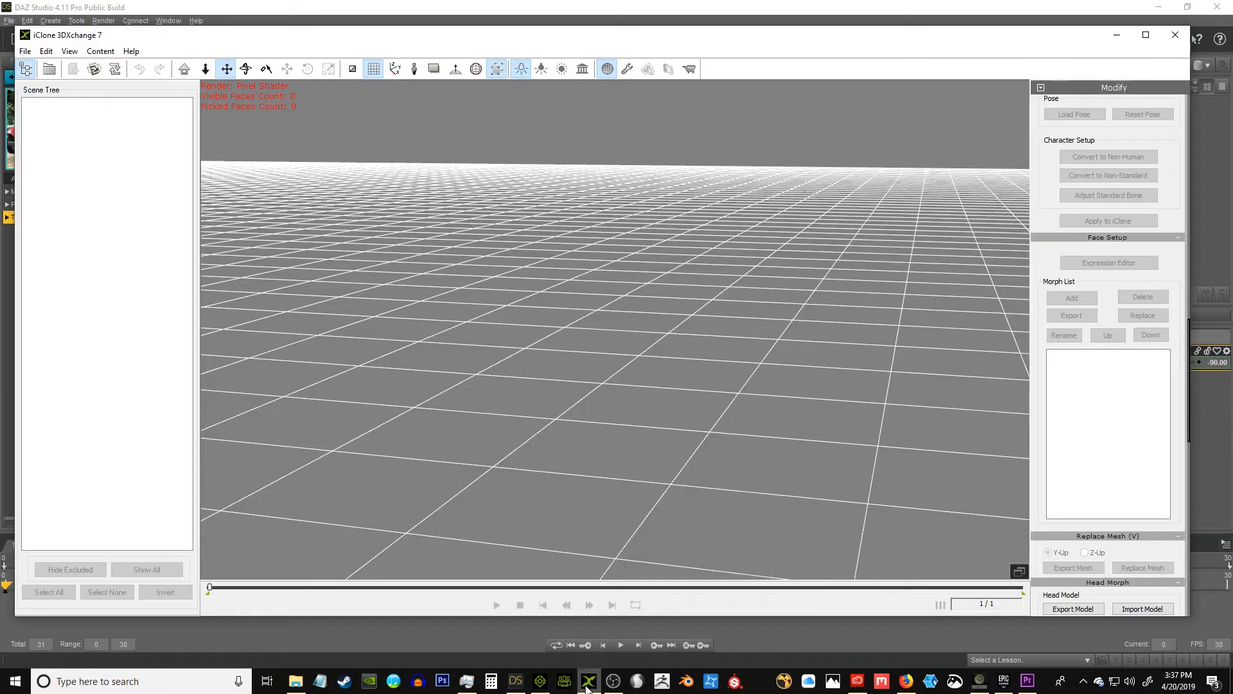
click(26, 51)
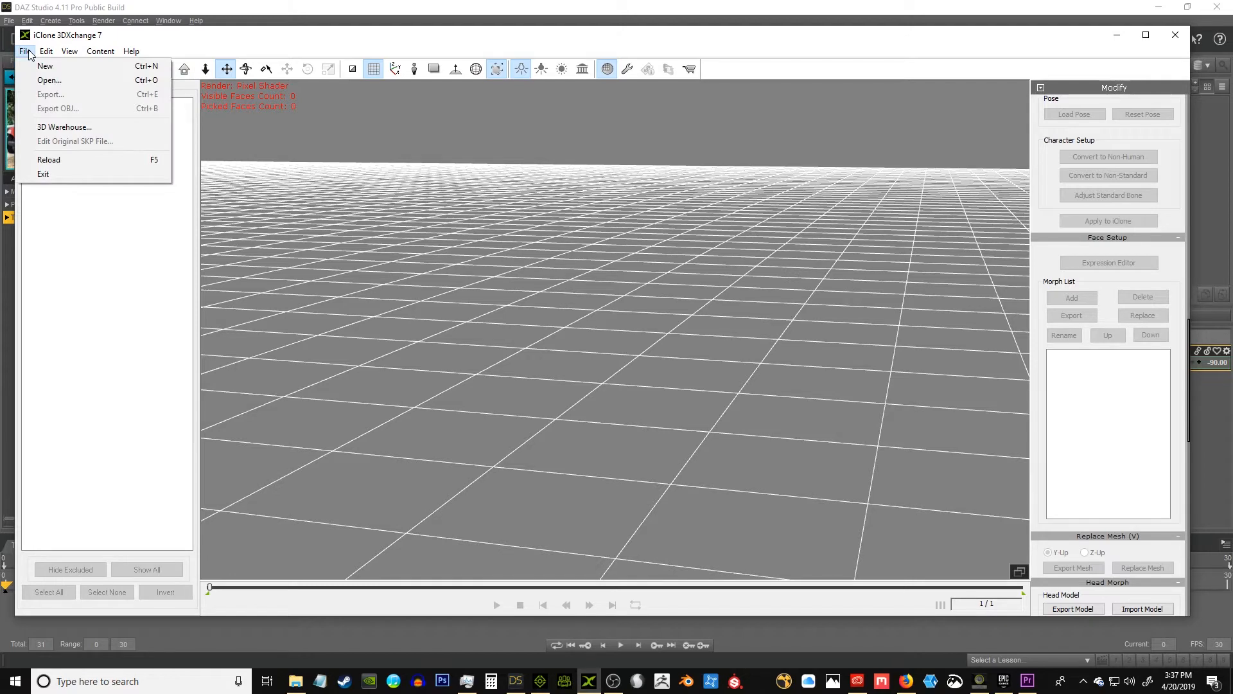
click(49, 80)
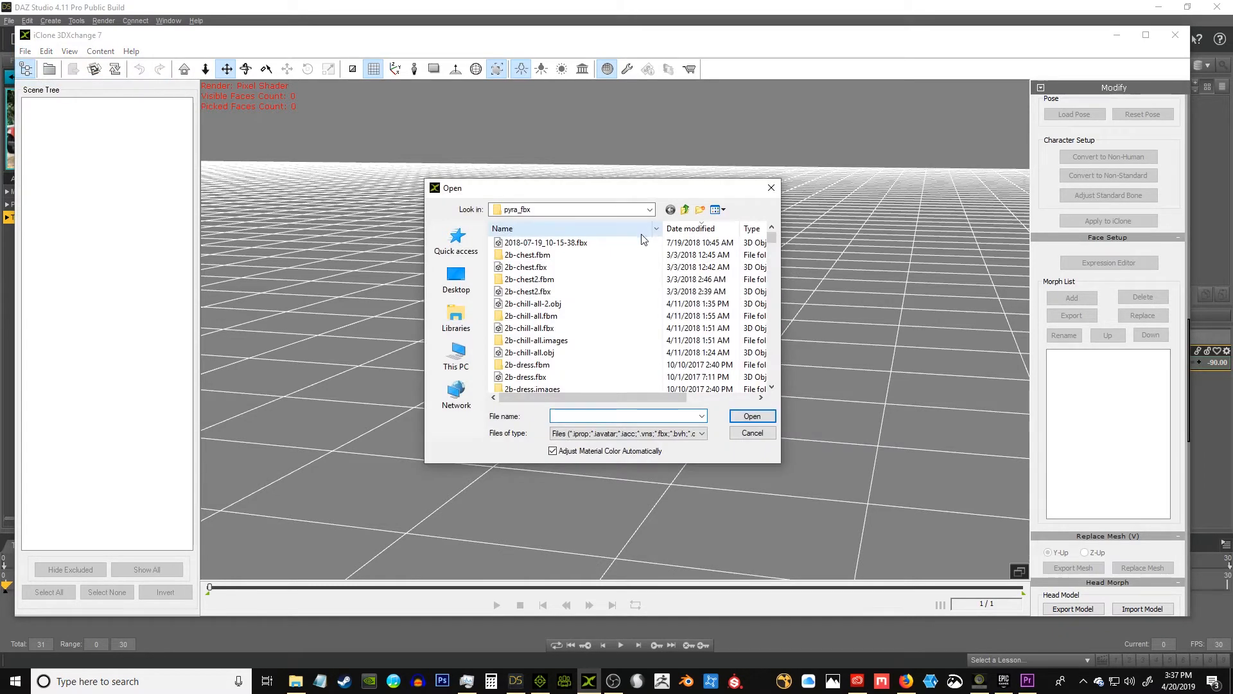
click(689, 228)
click(533, 243)
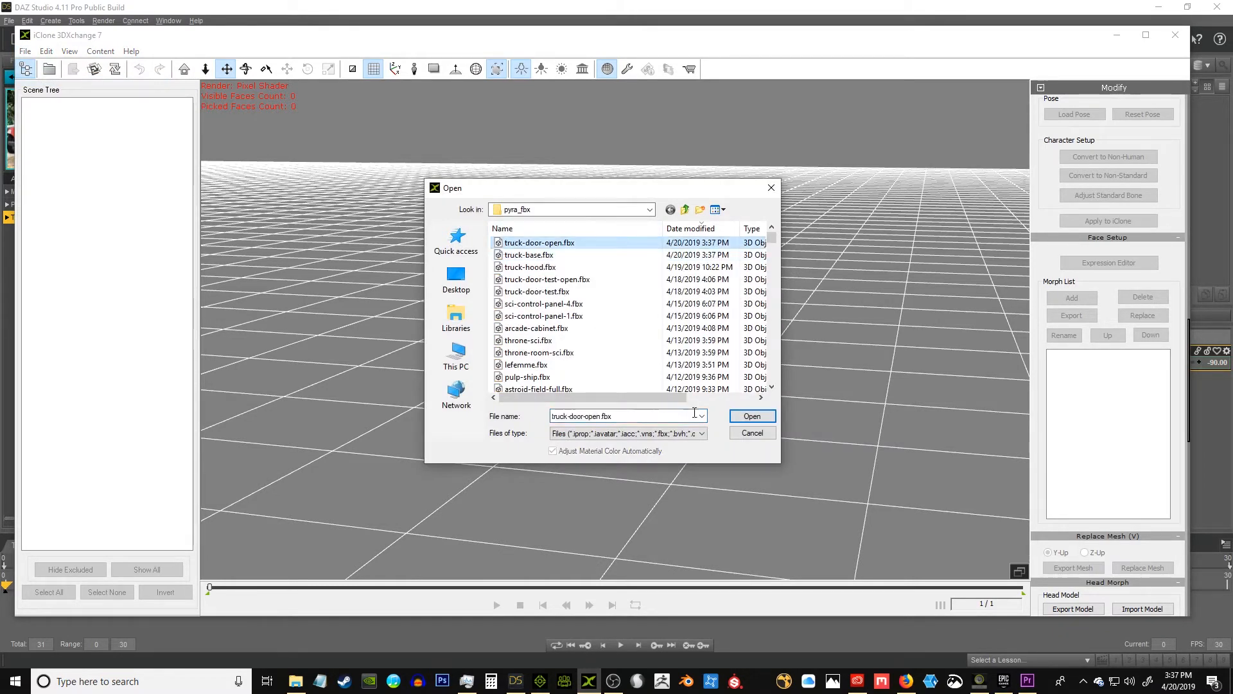
click(751, 416)
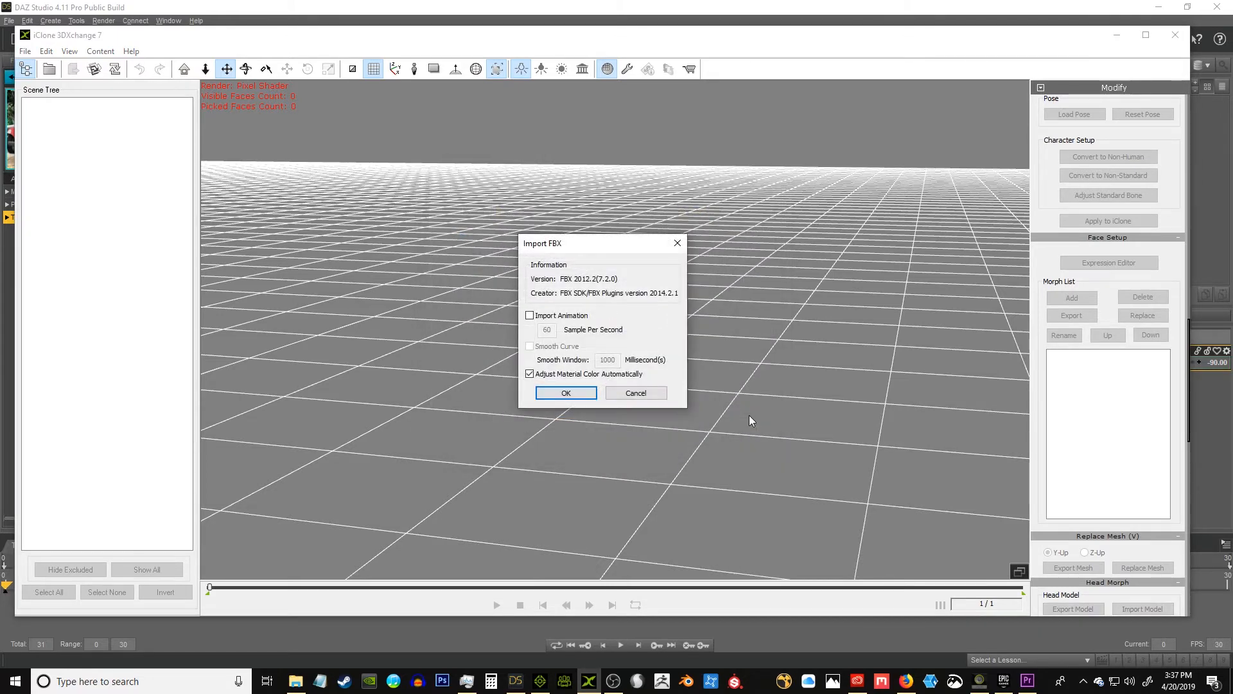
click(655, 394)
Open truck-door-open.fbx from the pyra_fbx folder, importing without animation and with Adjust Material Color Automatically enabled.
click(25, 51)
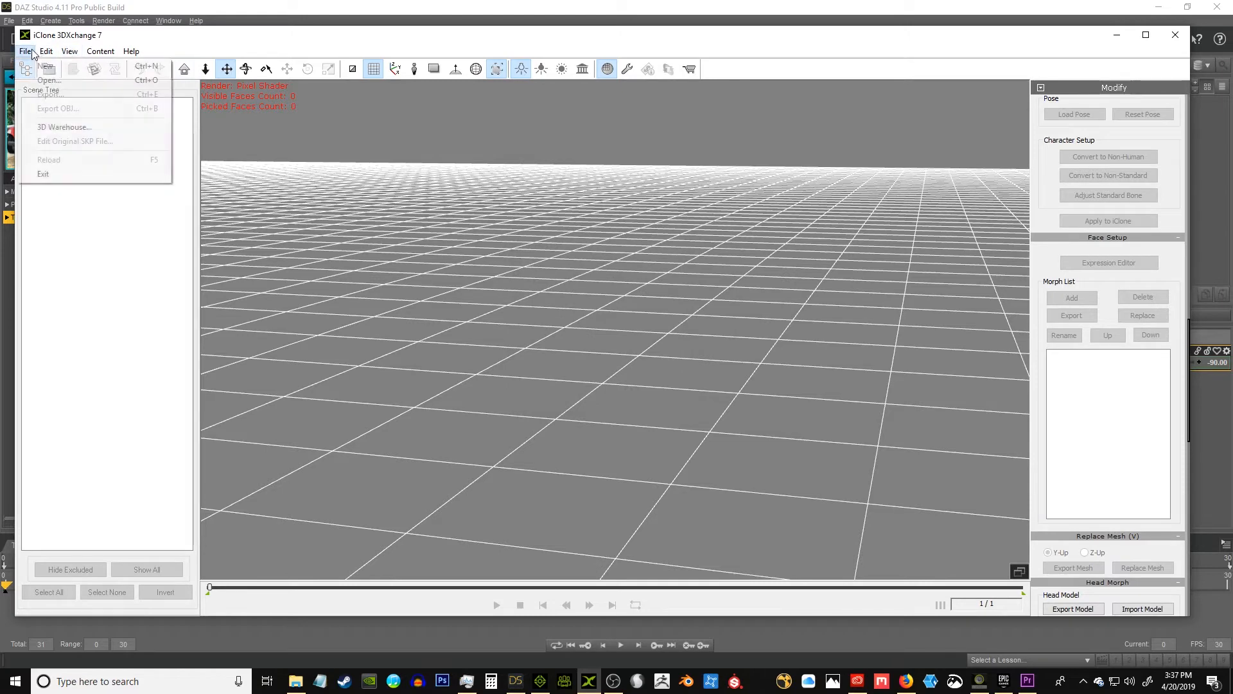
click(39, 83)
click(691, 228)
click(539, 242)
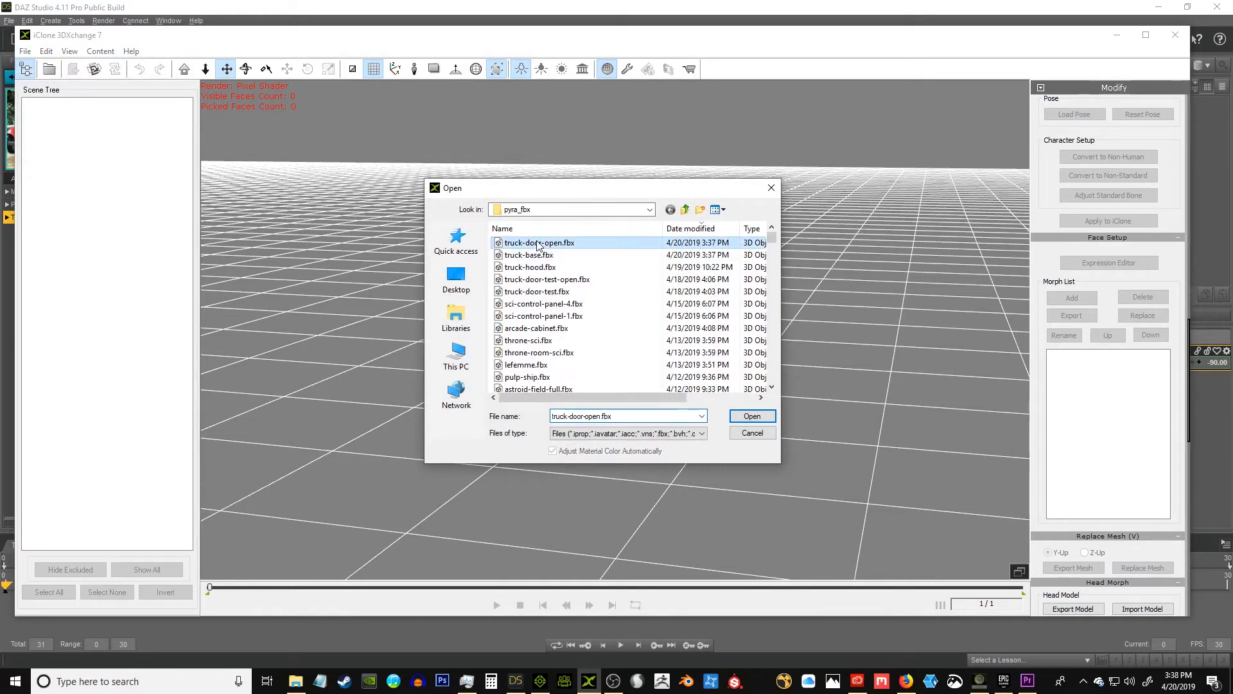
click(753, 416)
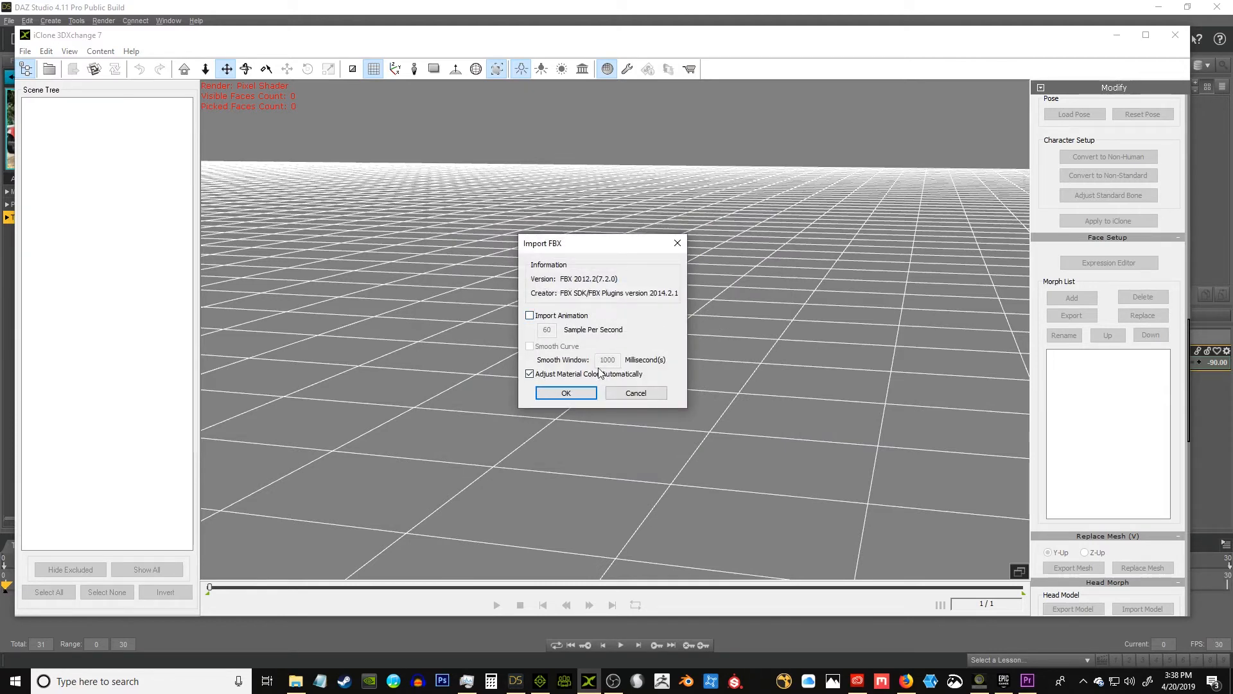
click(567, 393)
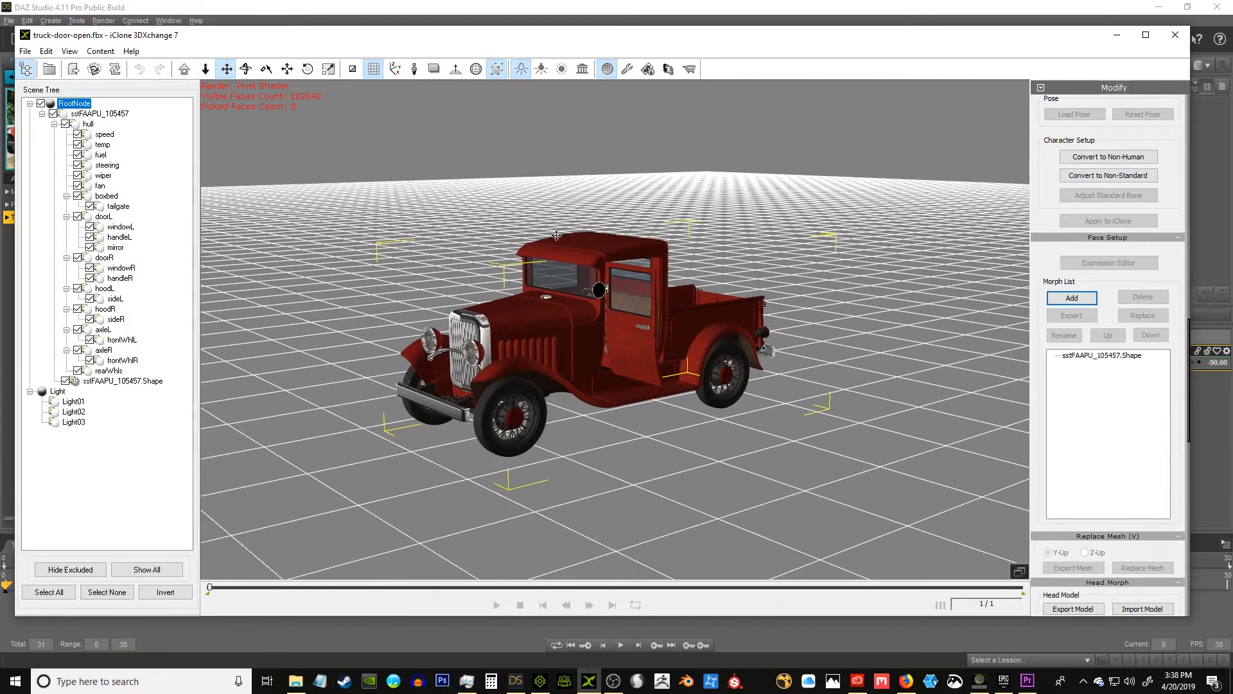
Export the open-door truck as truck-door-open OBJ with the Y-Up axis to D:\new-models, replacing the existing file.
right_drag(578, 221, 455, 192)
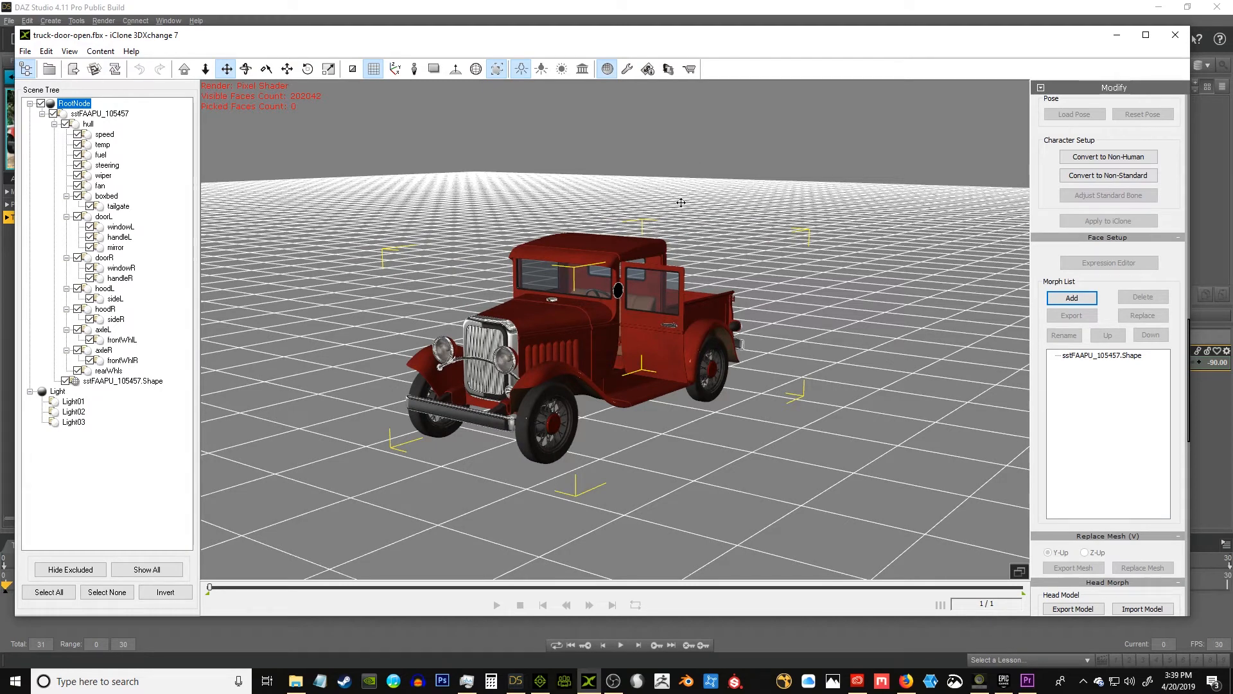
click(26, 51)
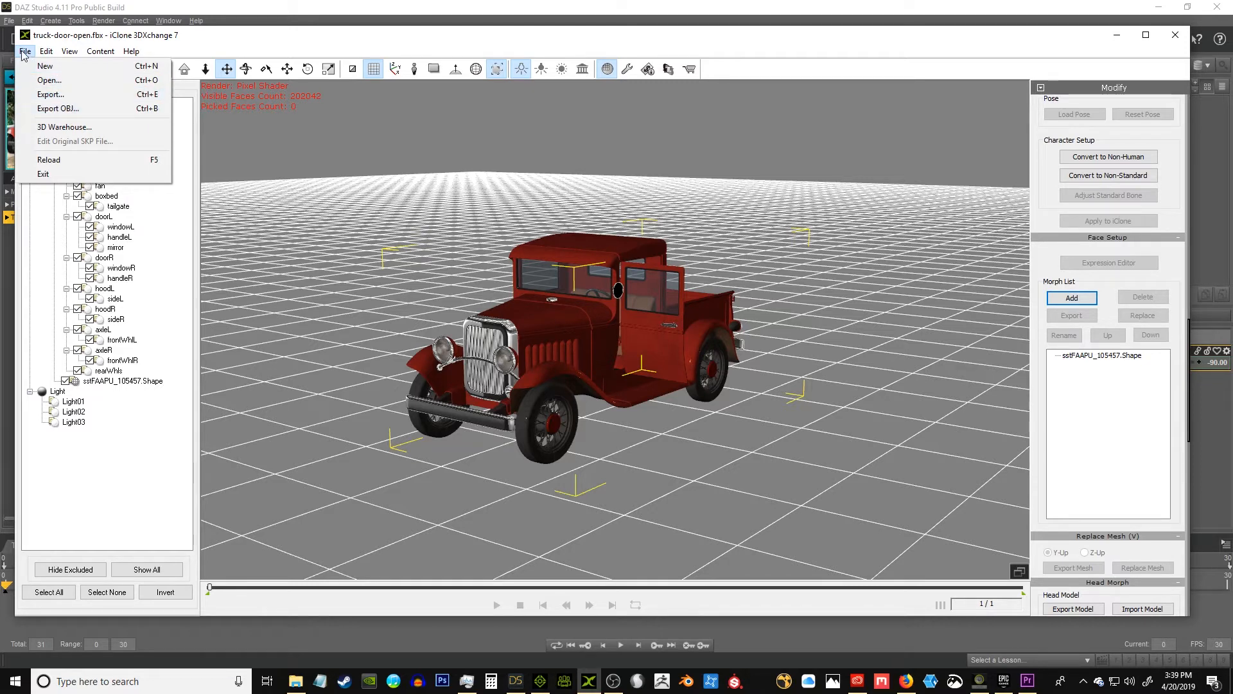
click(74, 110)
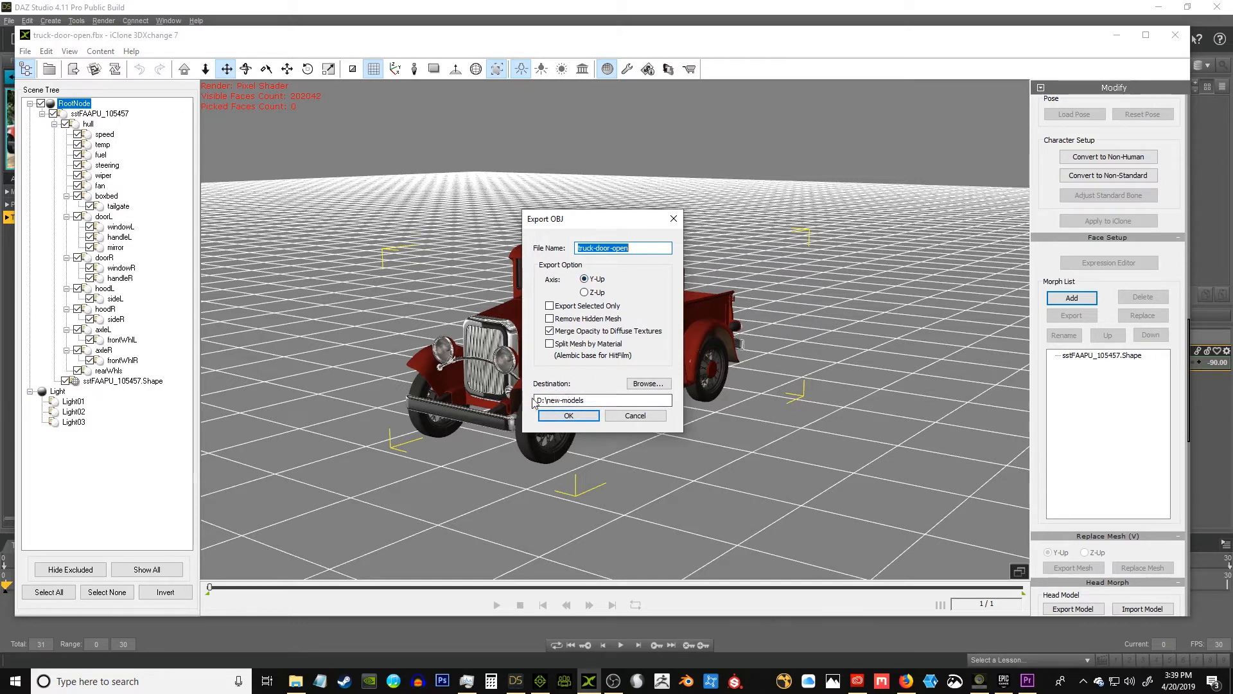
drag(596, 402, 495, 408)
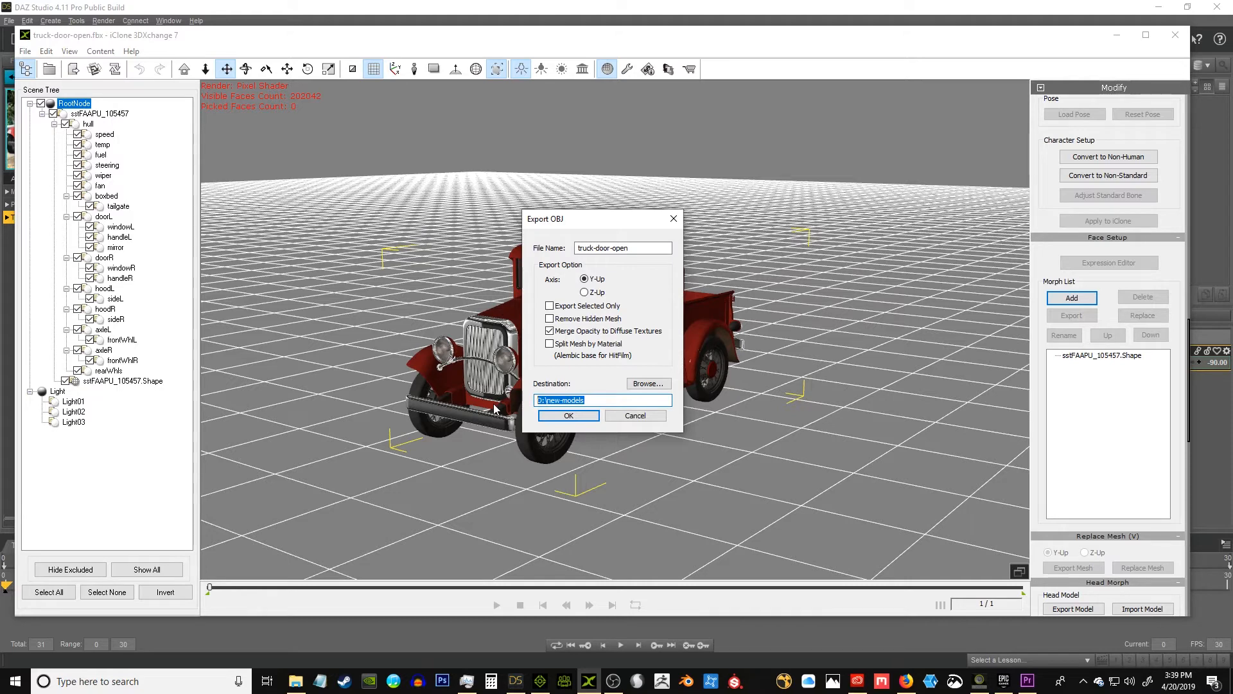
click(568, 416)
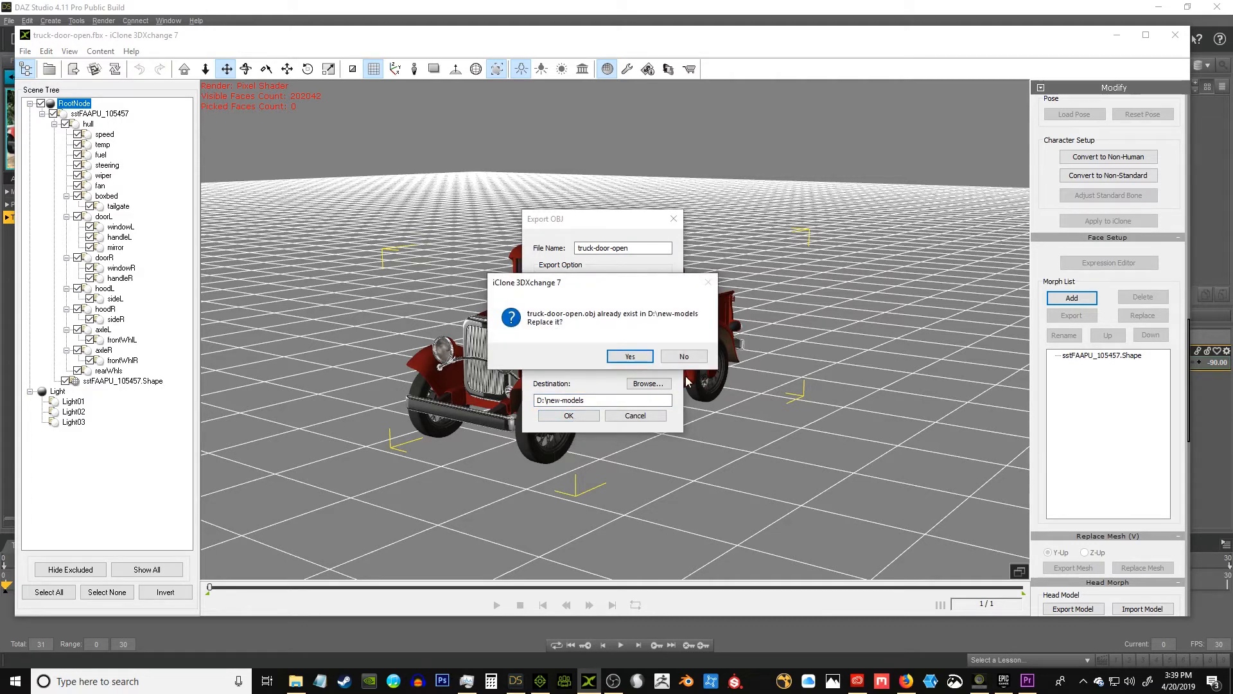
click(632, 357)
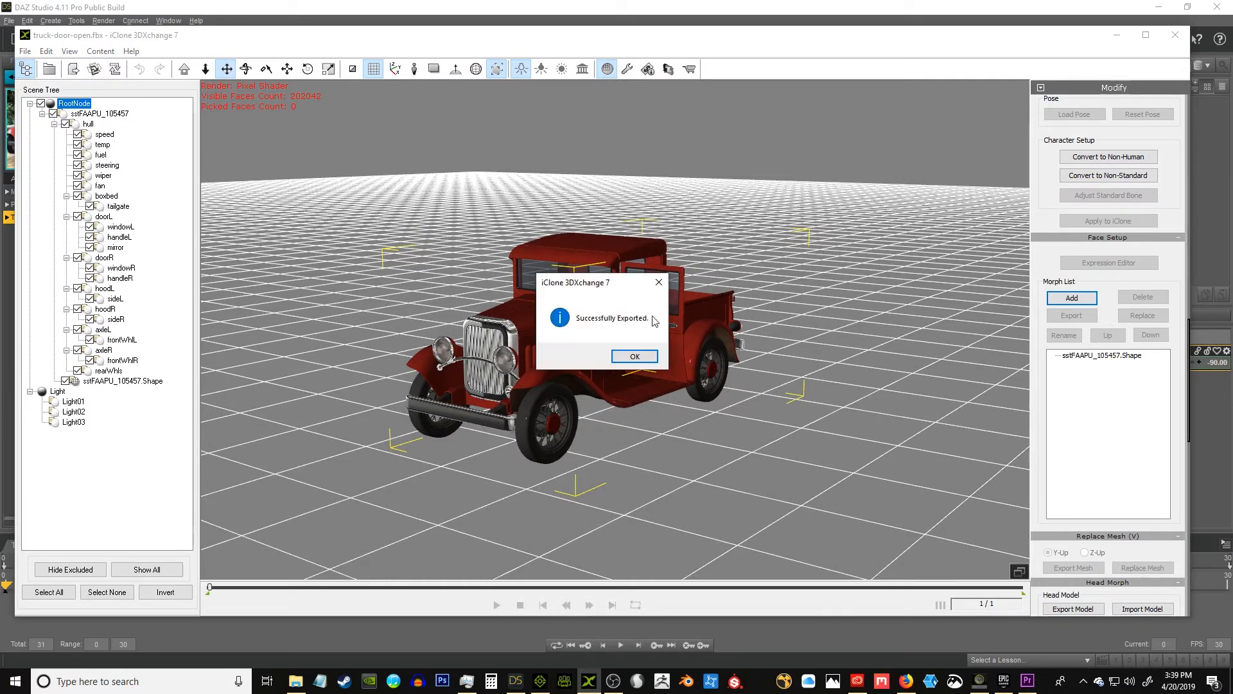
click(636, 355)
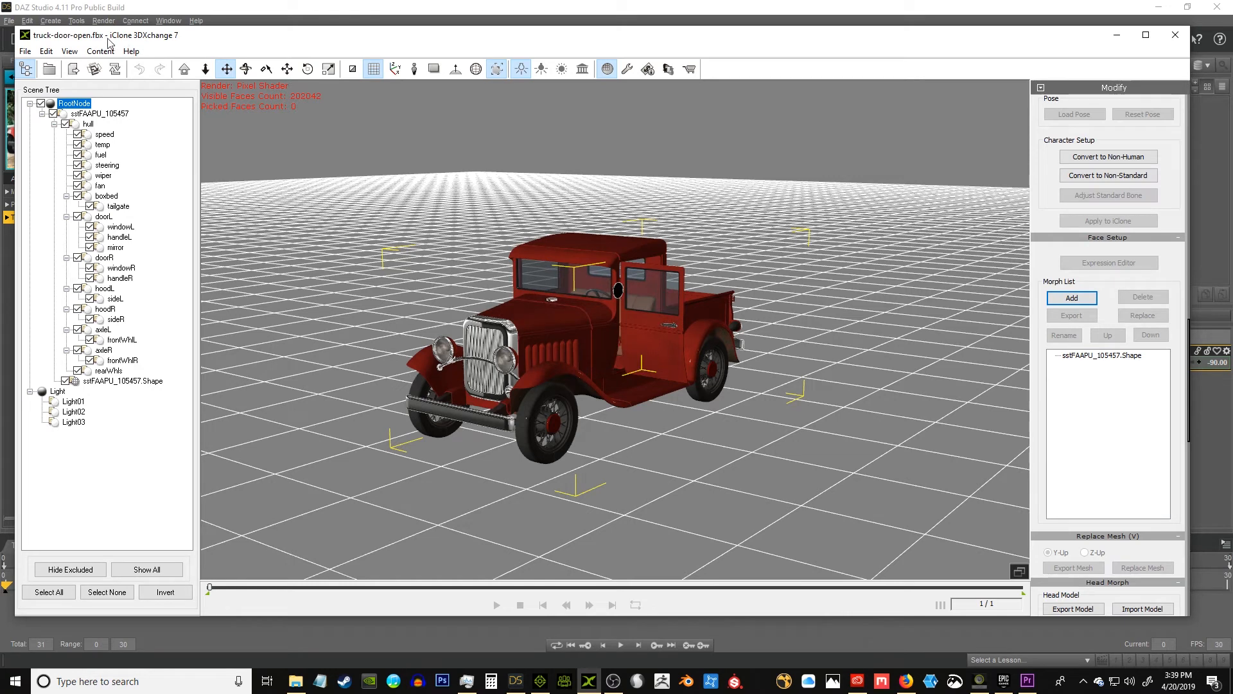
click(25, 51)
click(45, 77)
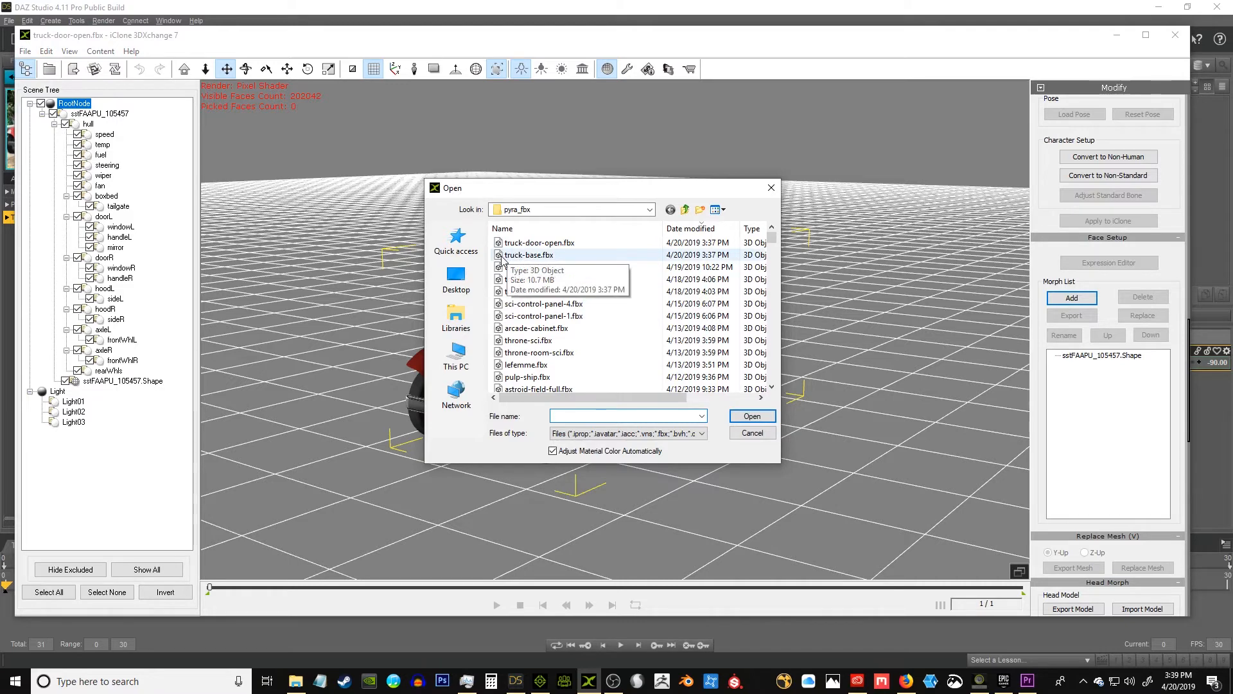
click(752, 432)
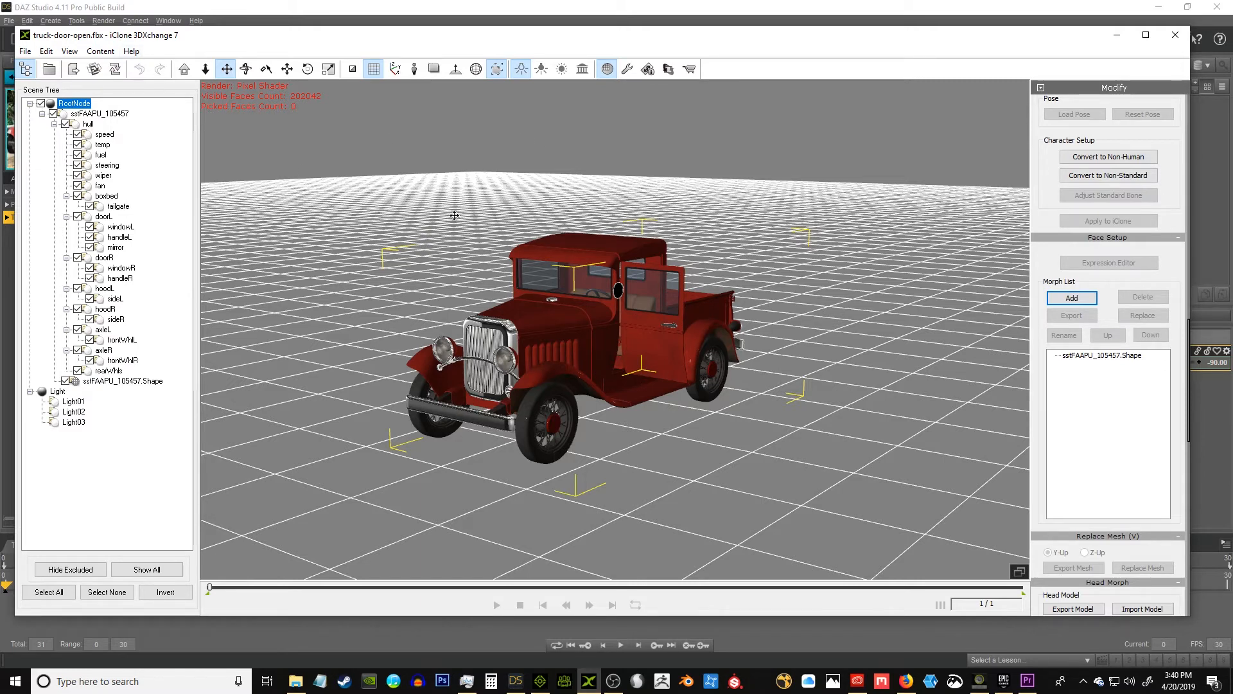
Open truck-base.fbx from the pyra_fbx folder, importing without animation and with Adjust Material Color Automatically enabled.
click(26, 50)
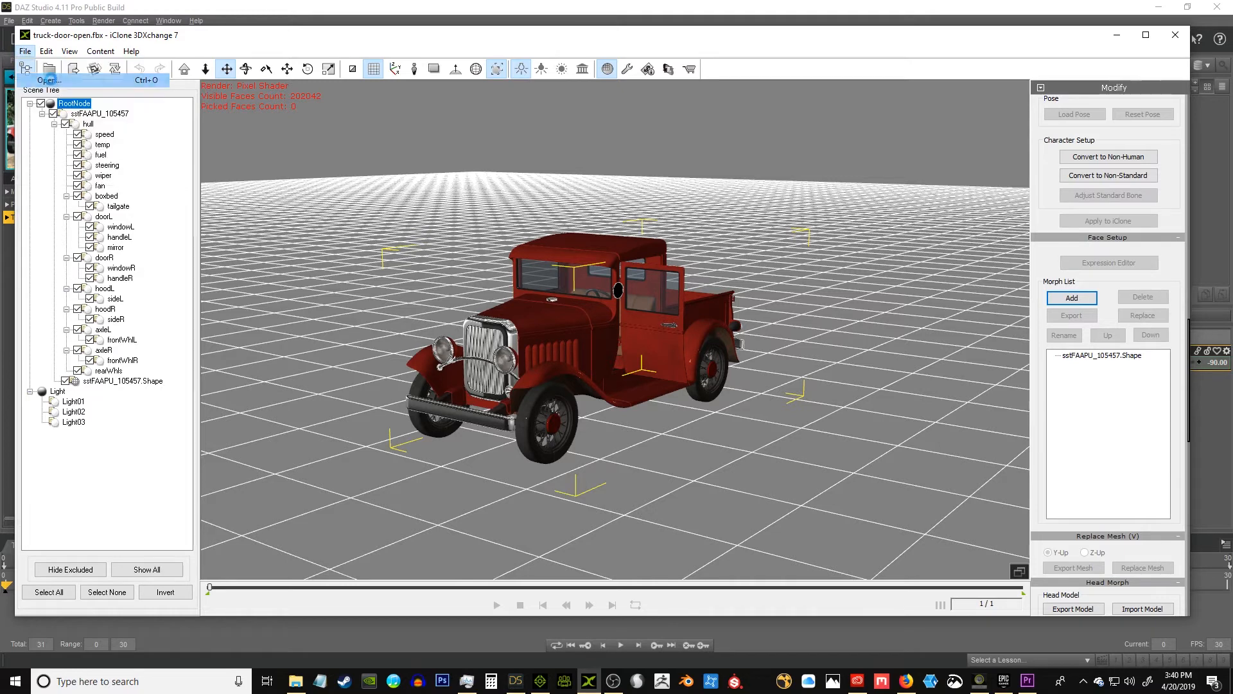
click(53, 83)
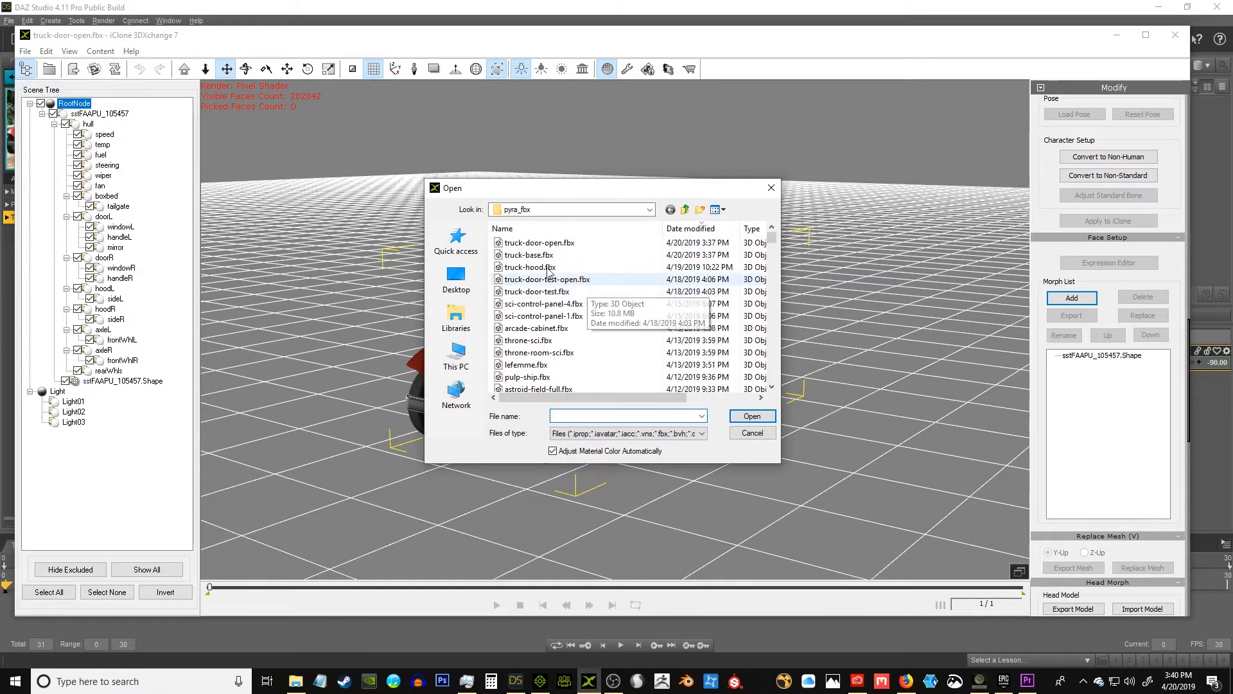
click(501, 255)
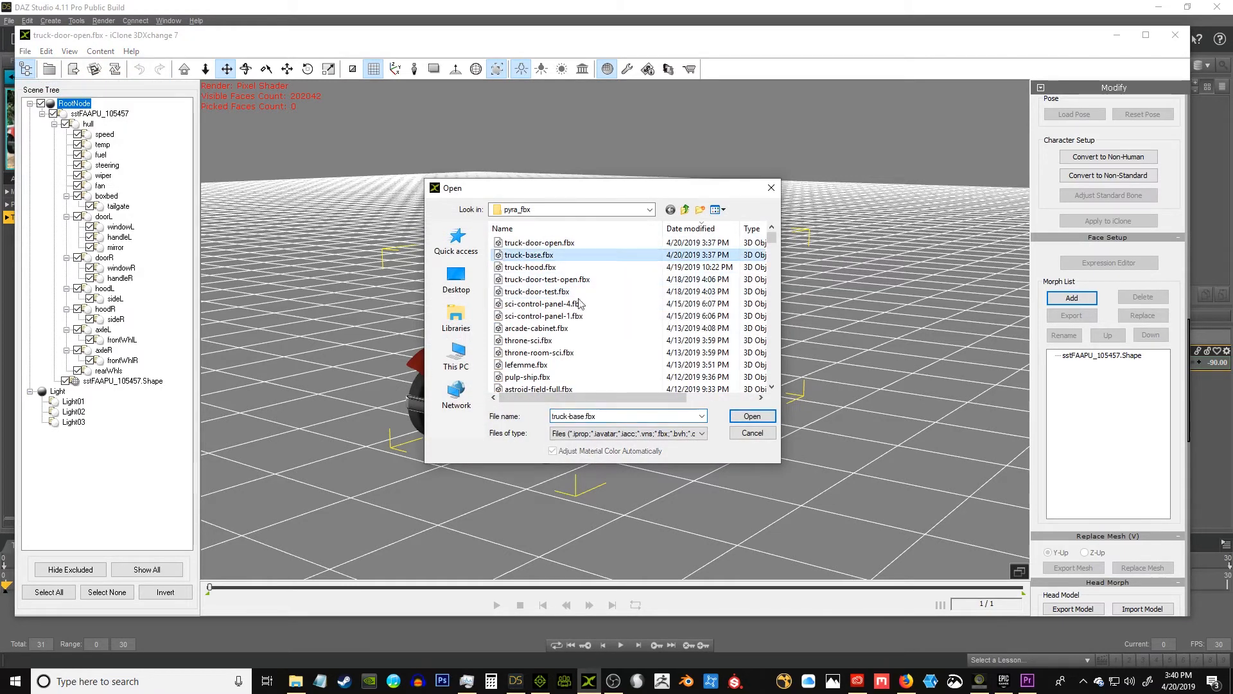
click(752, 416)
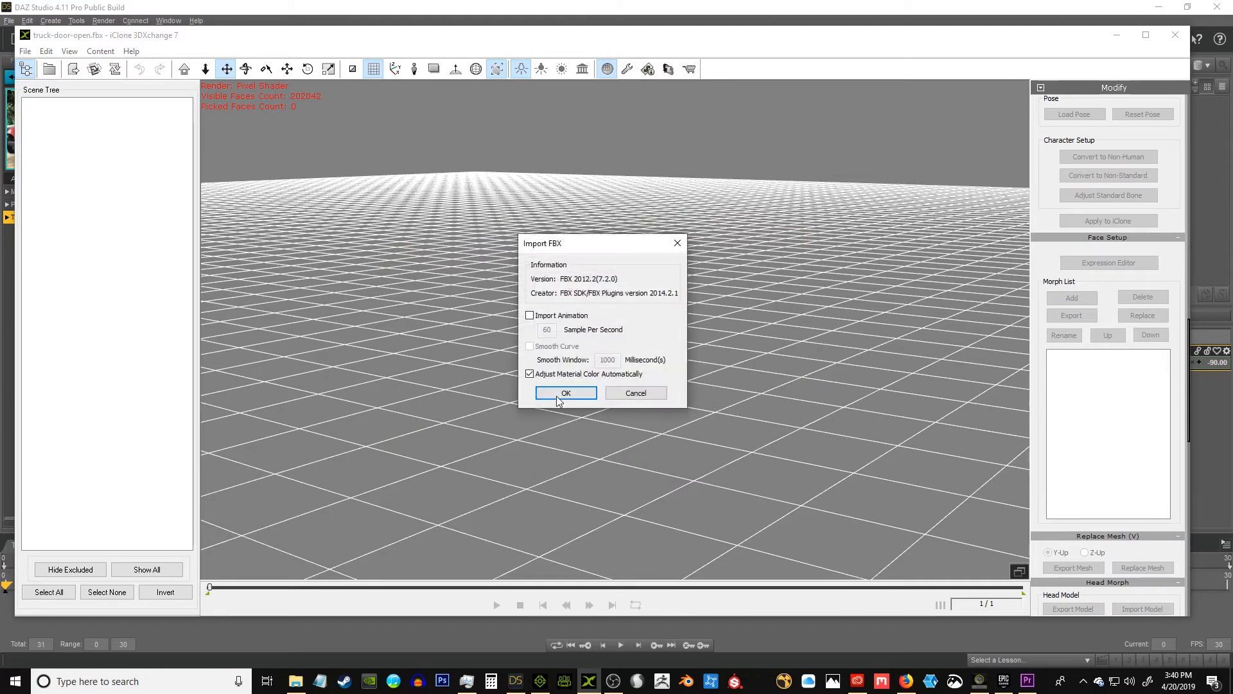
click(568, 397)
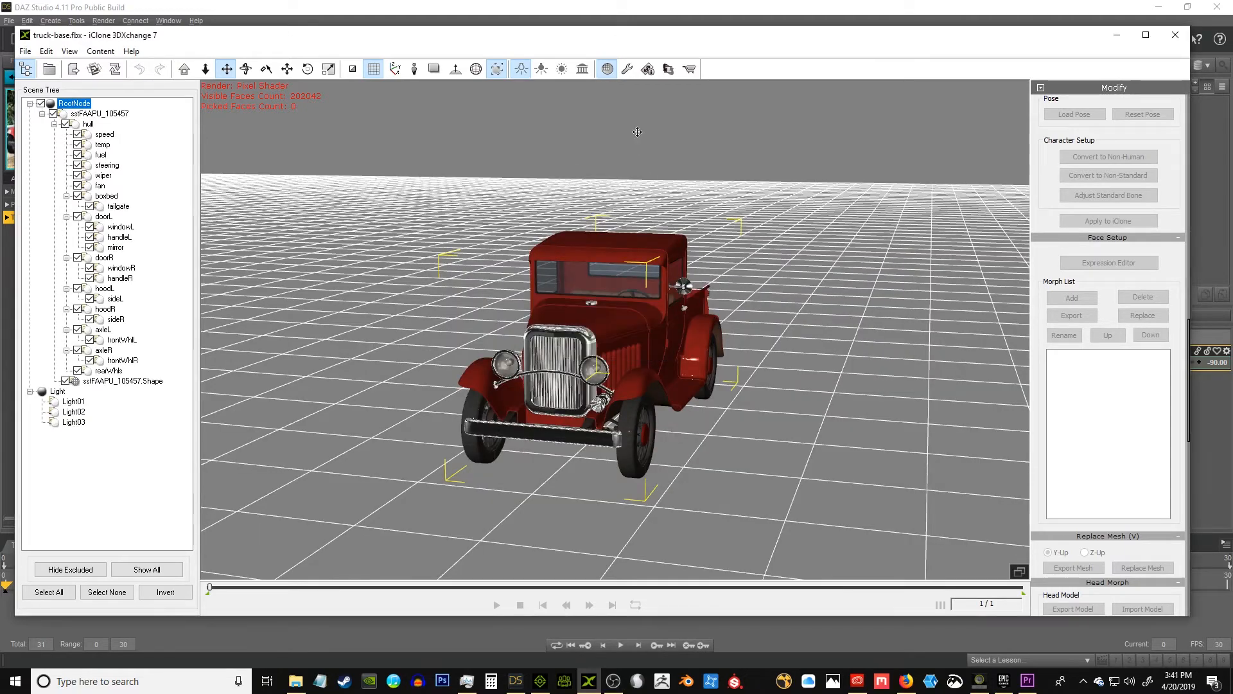
Add truck-door-open.obj from D:\new-models to the base truck's morph list.
right_drag(725, 253, 530, 282)
drag(720, 311, 652, 300)
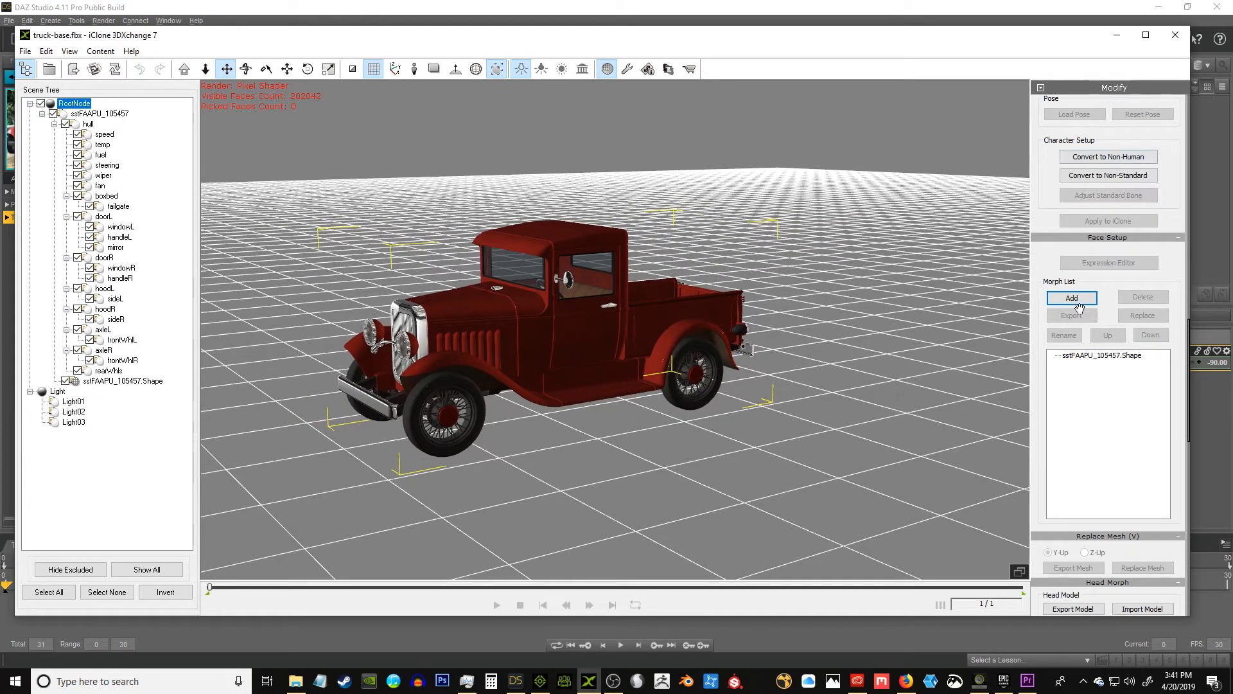
drag(1190, 407, 1166, 415)
click(1083, 233)
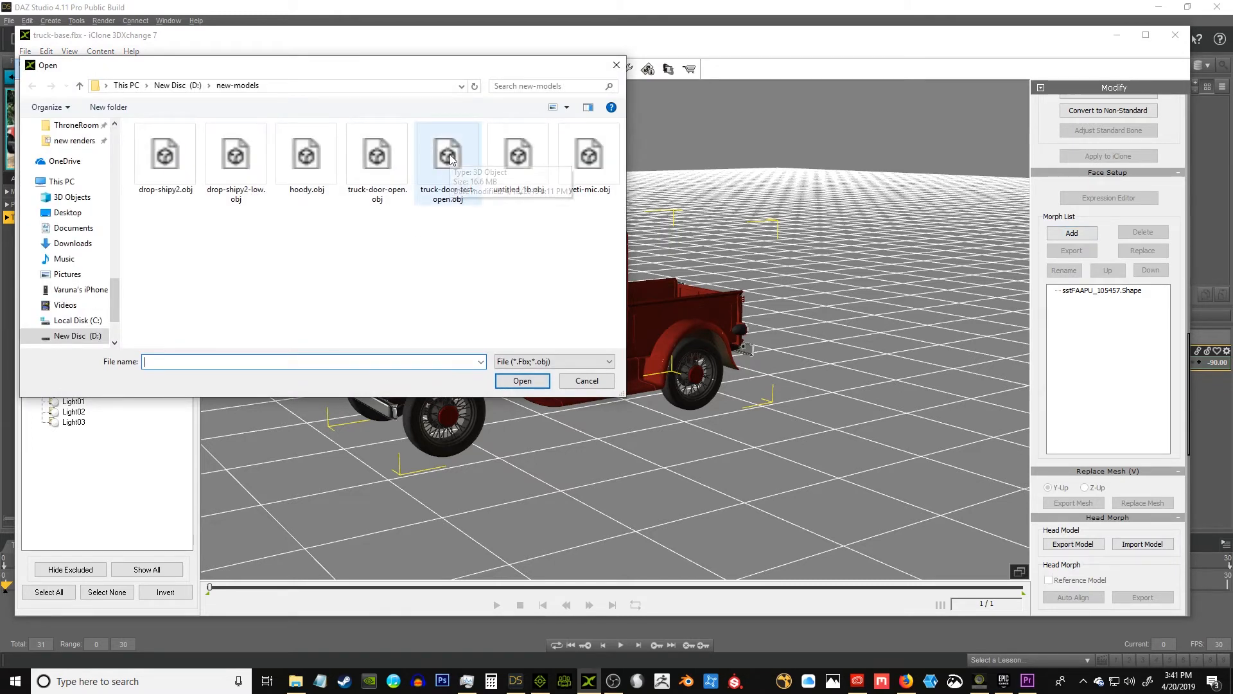
click(380, 161)
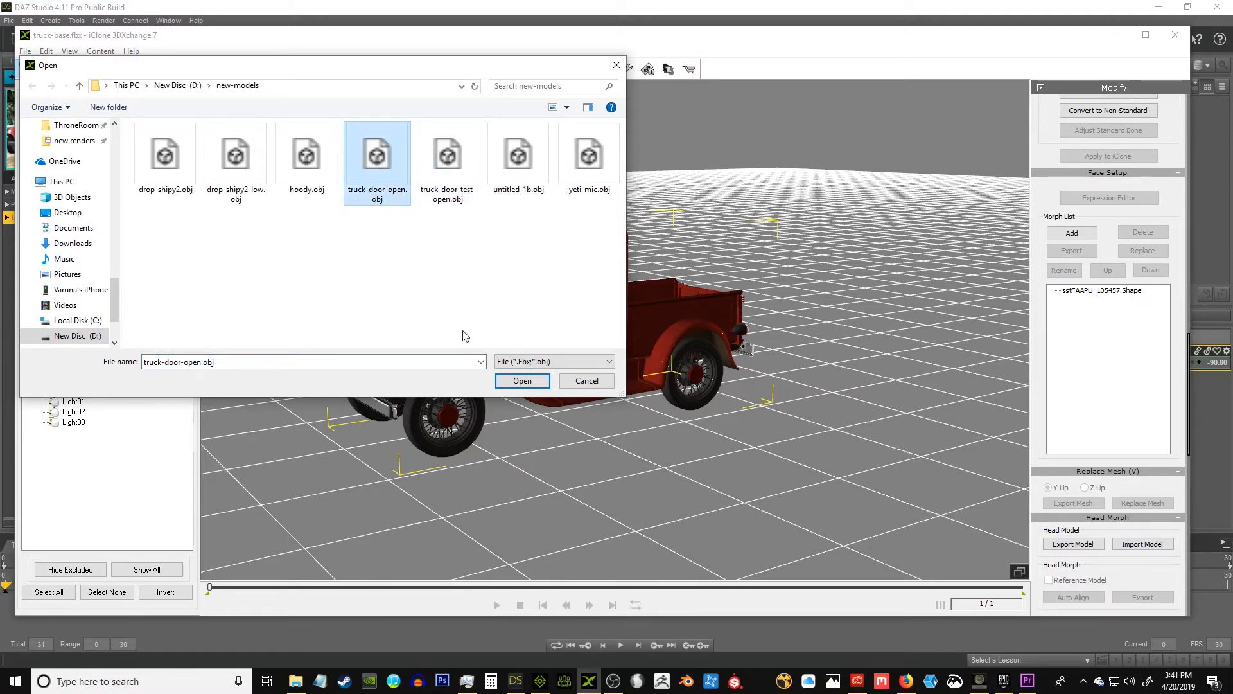
click(523, 381)
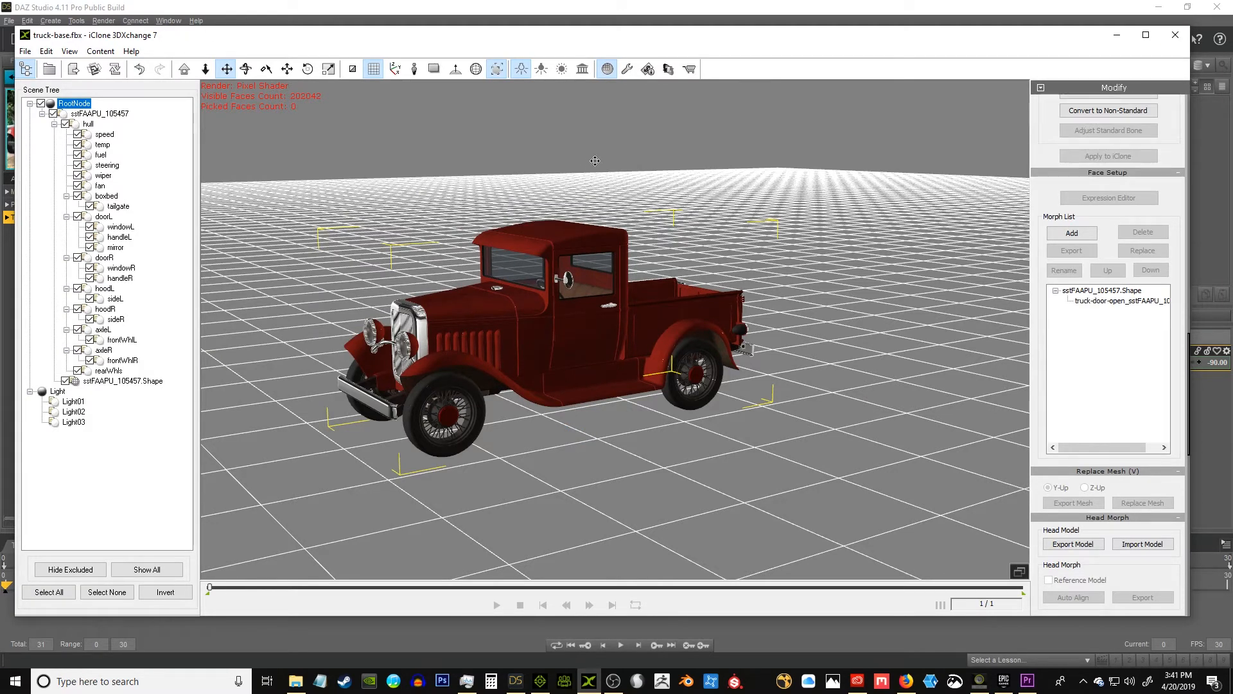
Compare the truck's base shape with the truck-door-open morph by alternating between their entries in the morph list.
right_drag(540, 182, 561, 190)
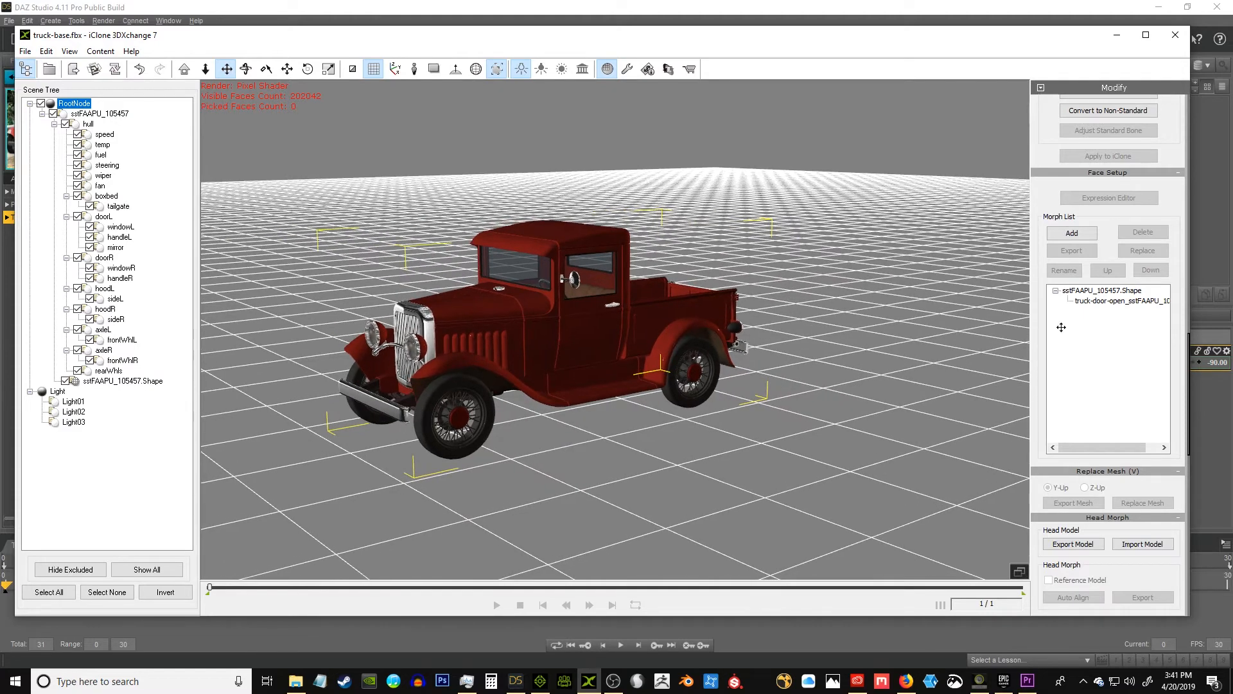
click(1104, 303)
click(1100, 290)
click(1103, 300)
click(1100, 290)
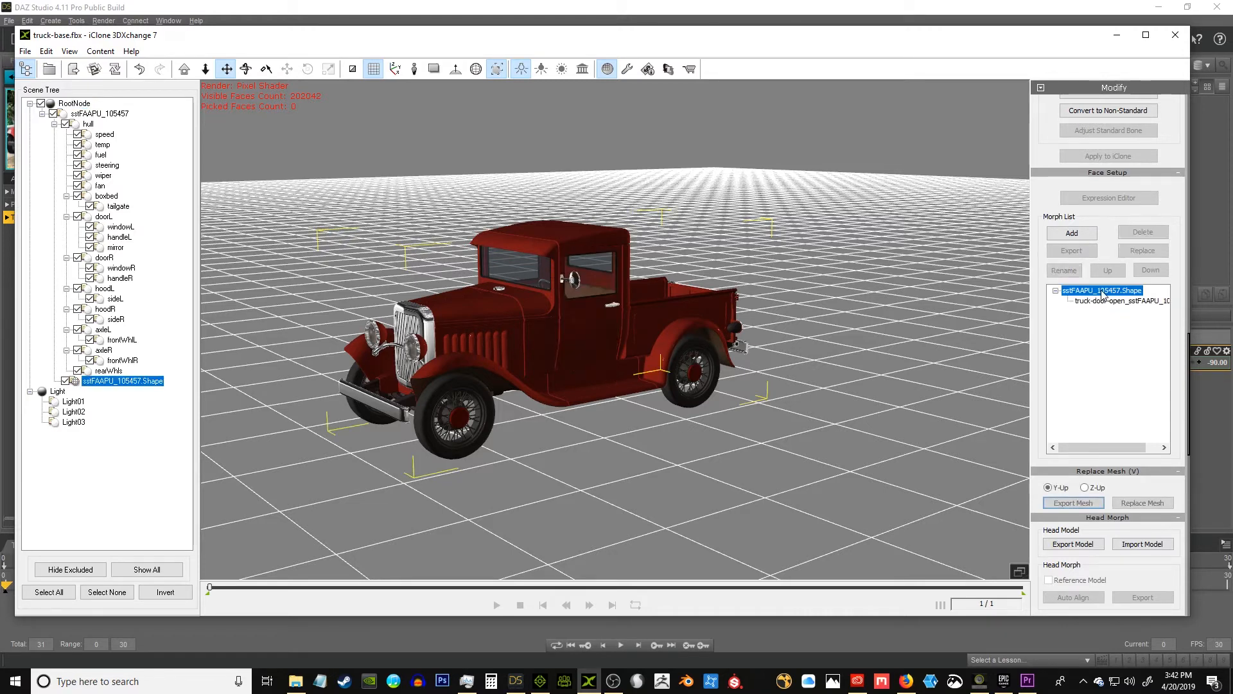
click(1103, 300)
click(1102, 292)
click(1103, 300)
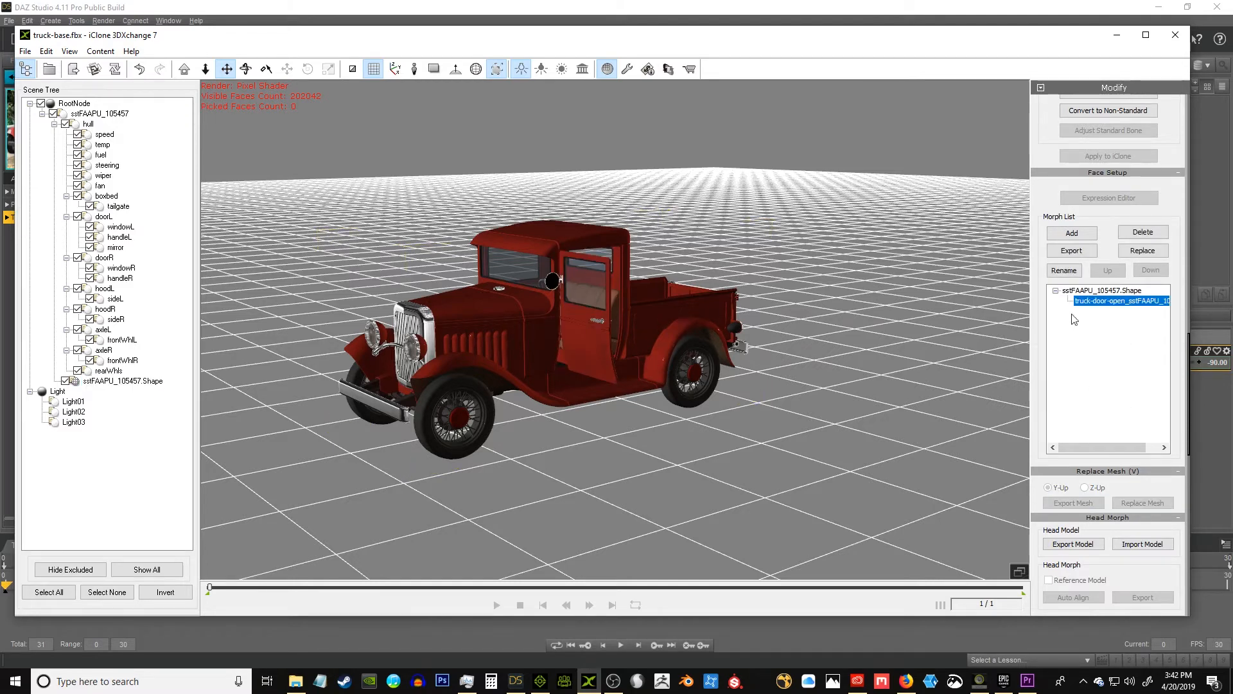
click(1094, 291)
click(1094, 301)
click(1094, 291)
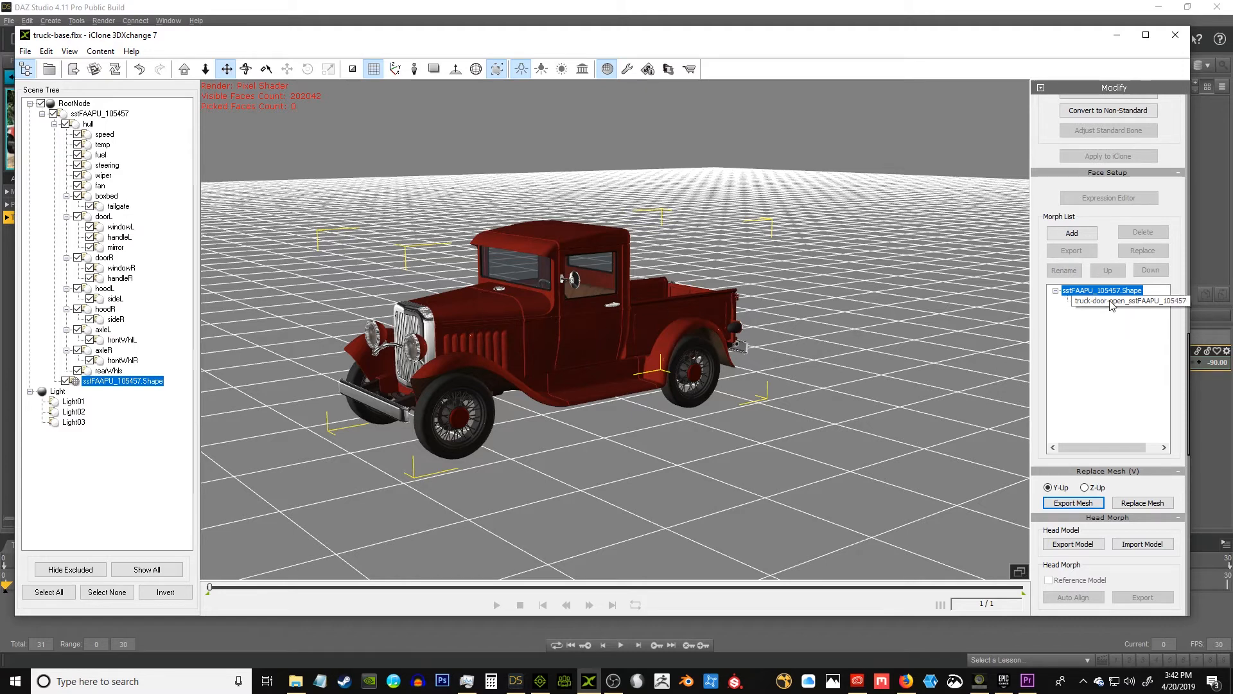
Export the morph-equipped truck as an iClone 7 prop named truck-base, using the default iClone content folder as destination.
drag(484, 274, 555, 296)
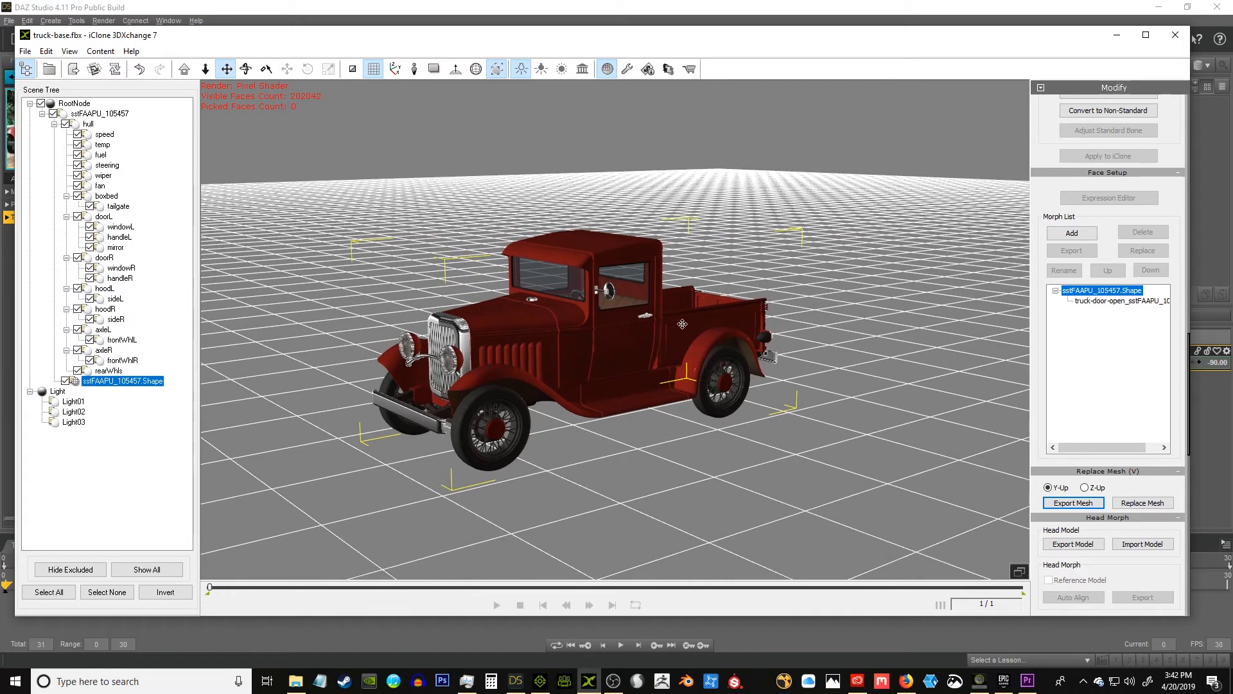
click(29, 54)
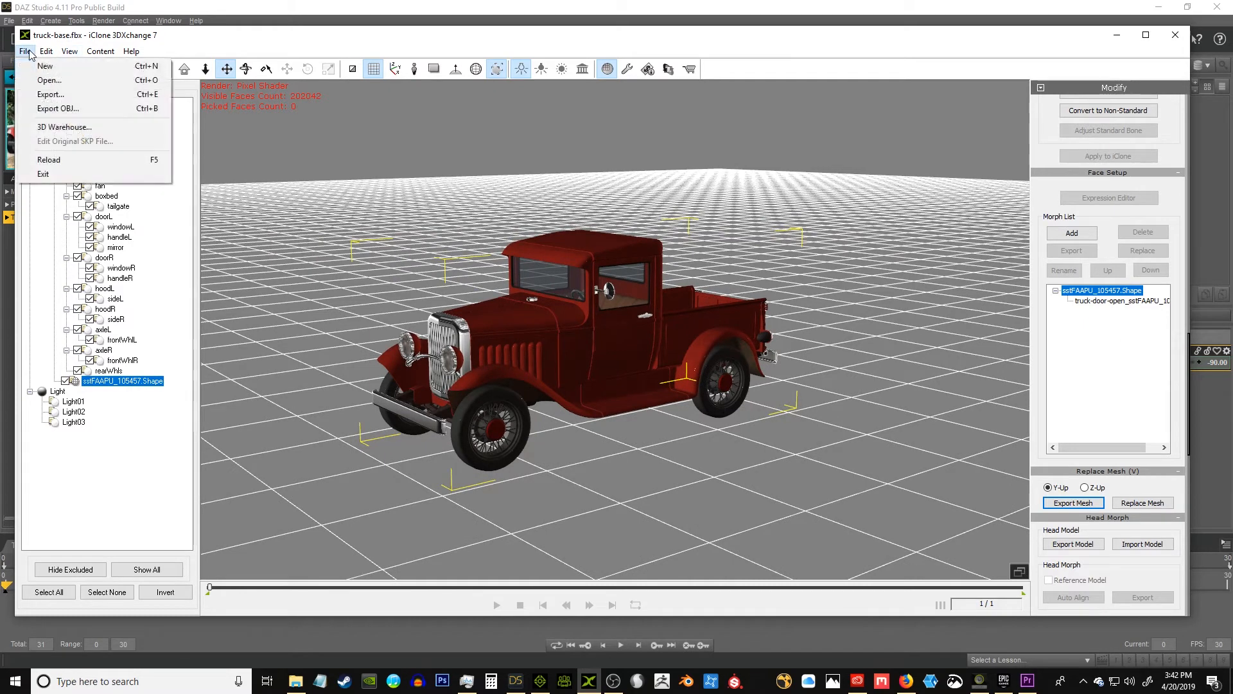
click(50, 93)
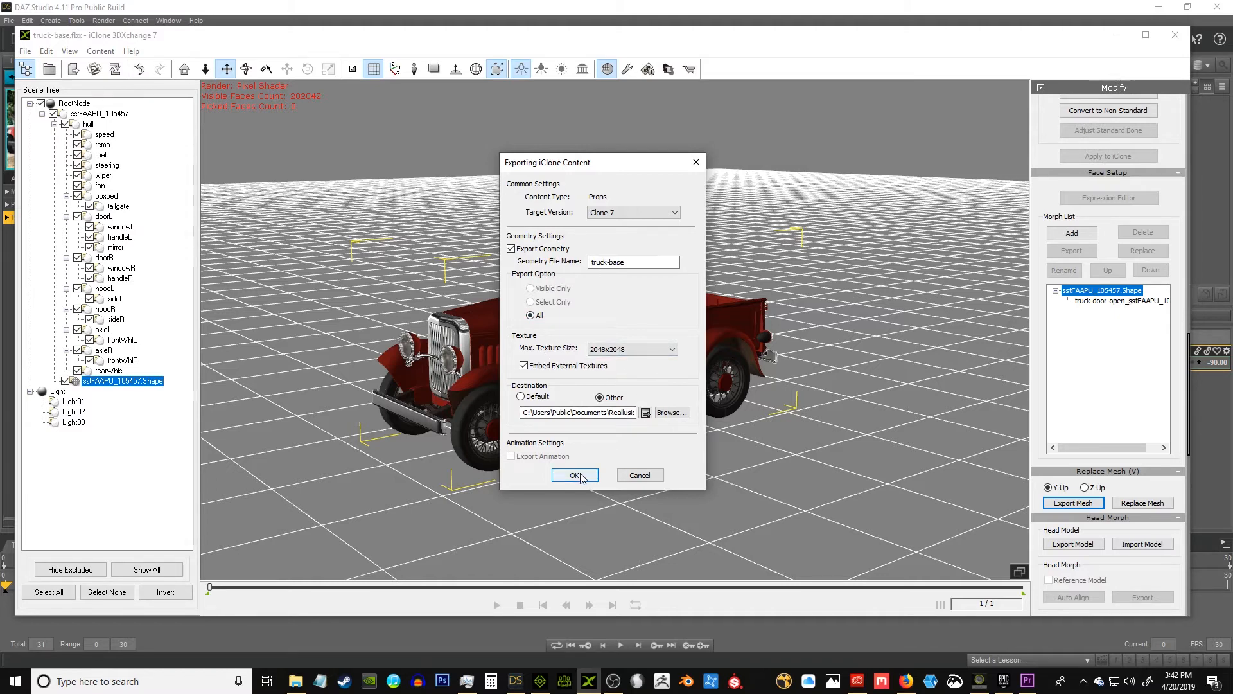
click(521, 396)
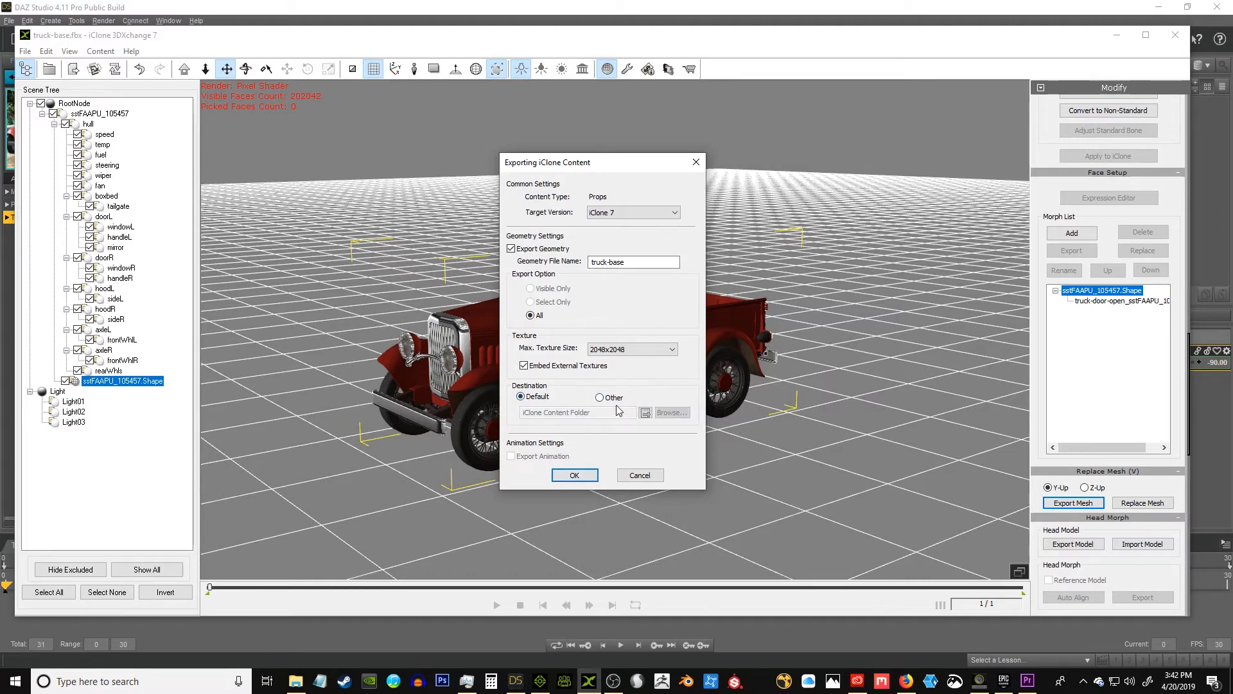
click(575, 476)
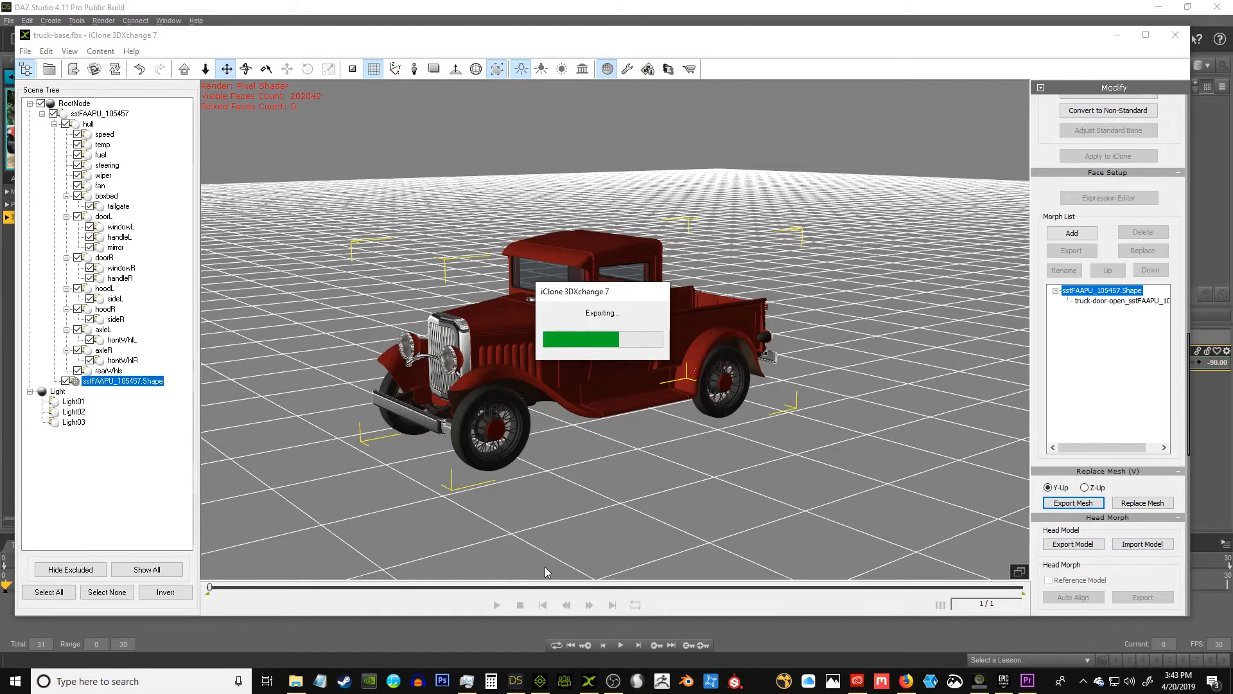
mouse_move(543, 689)
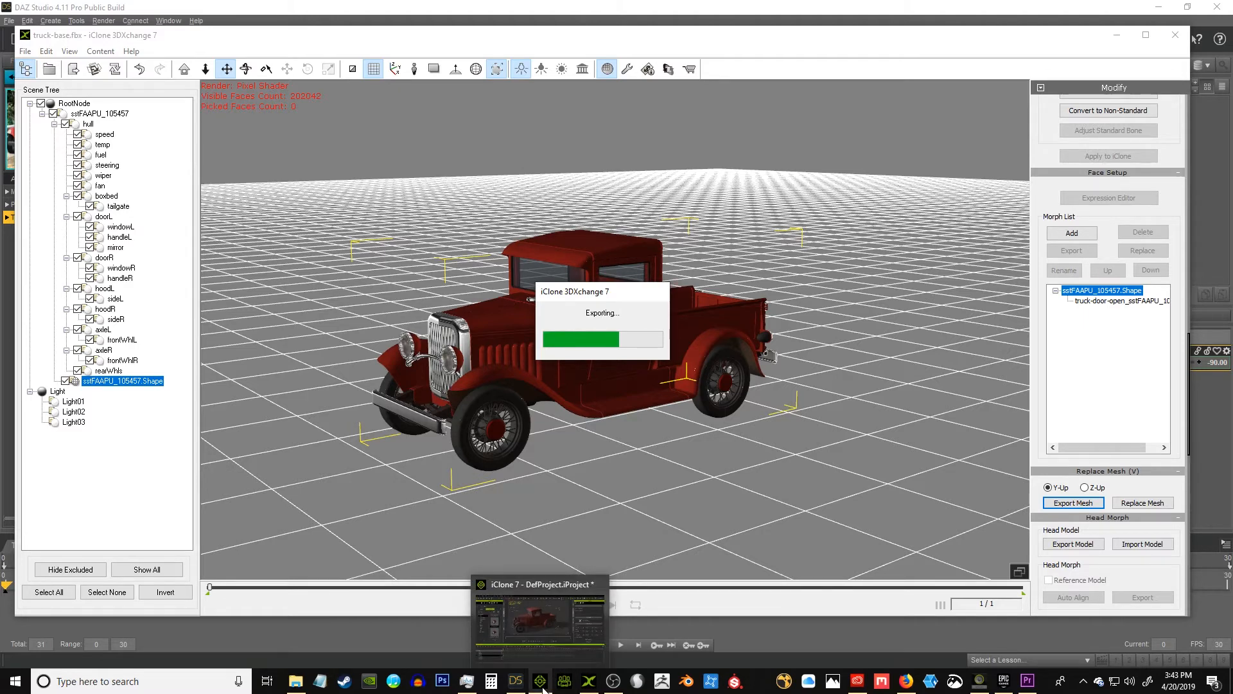
click(626, 351)
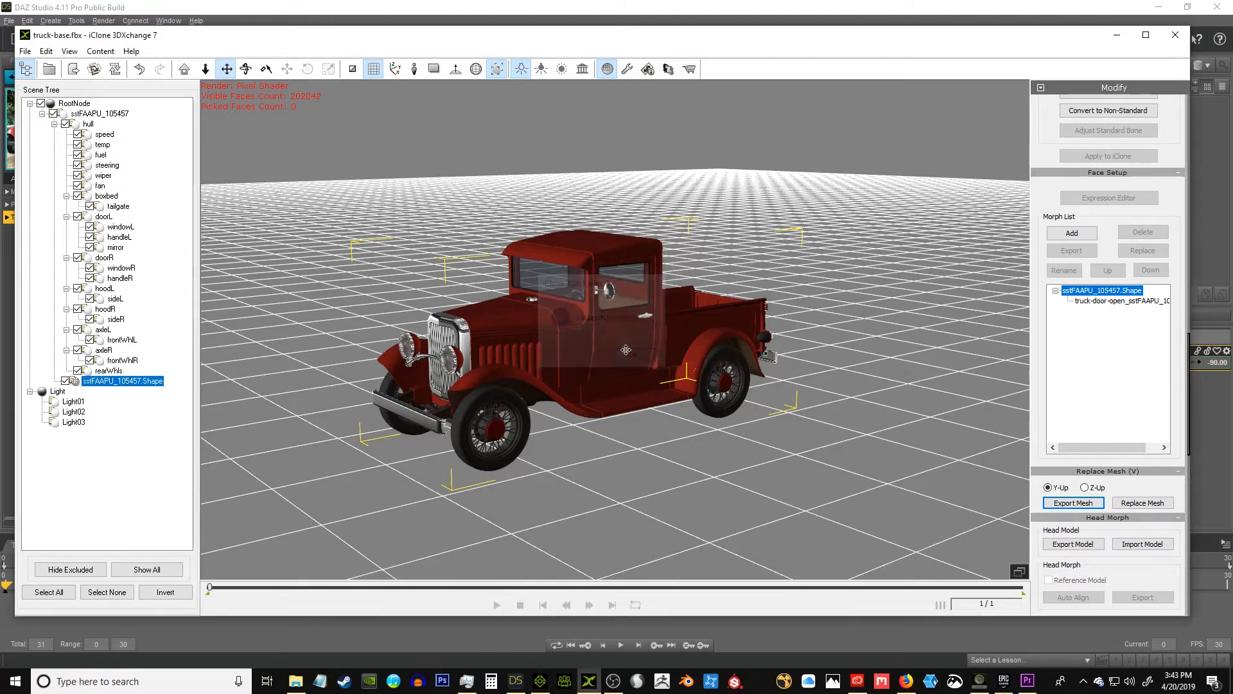
Switch to iClone 7 and delete the existing truck-base prop from the scene.
click(541, 680)
drag(548, 229, 564, 227)
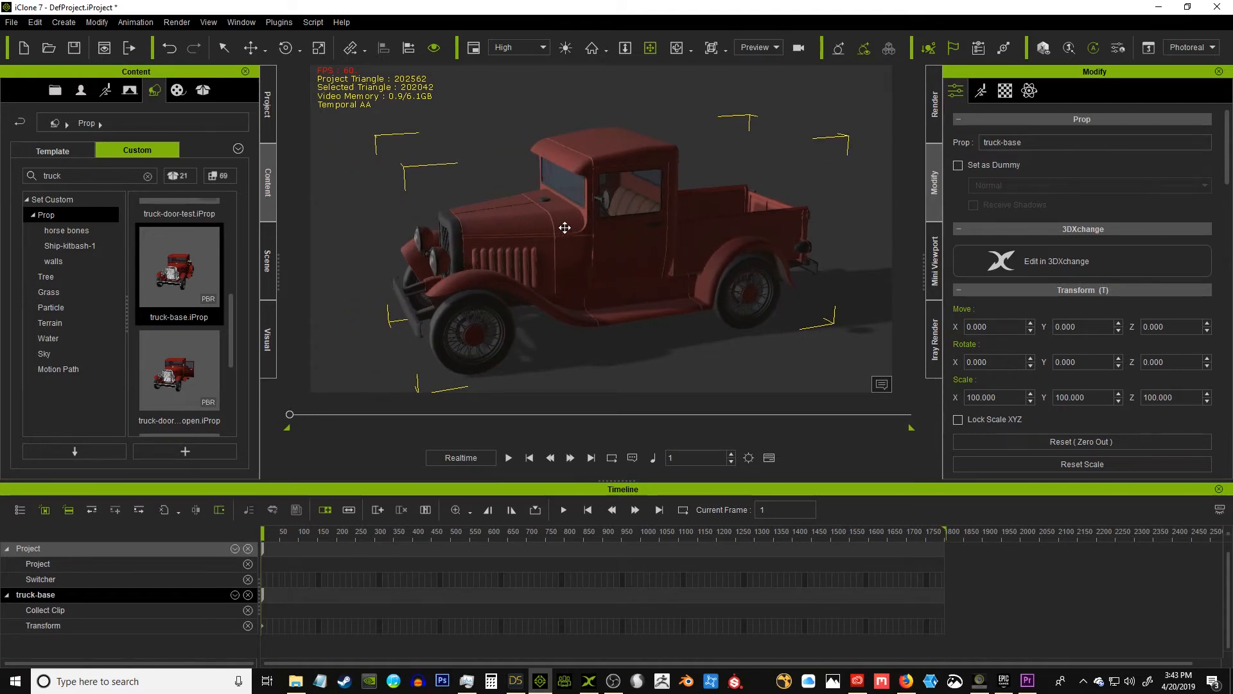
drag(565, 227, 455, 246)
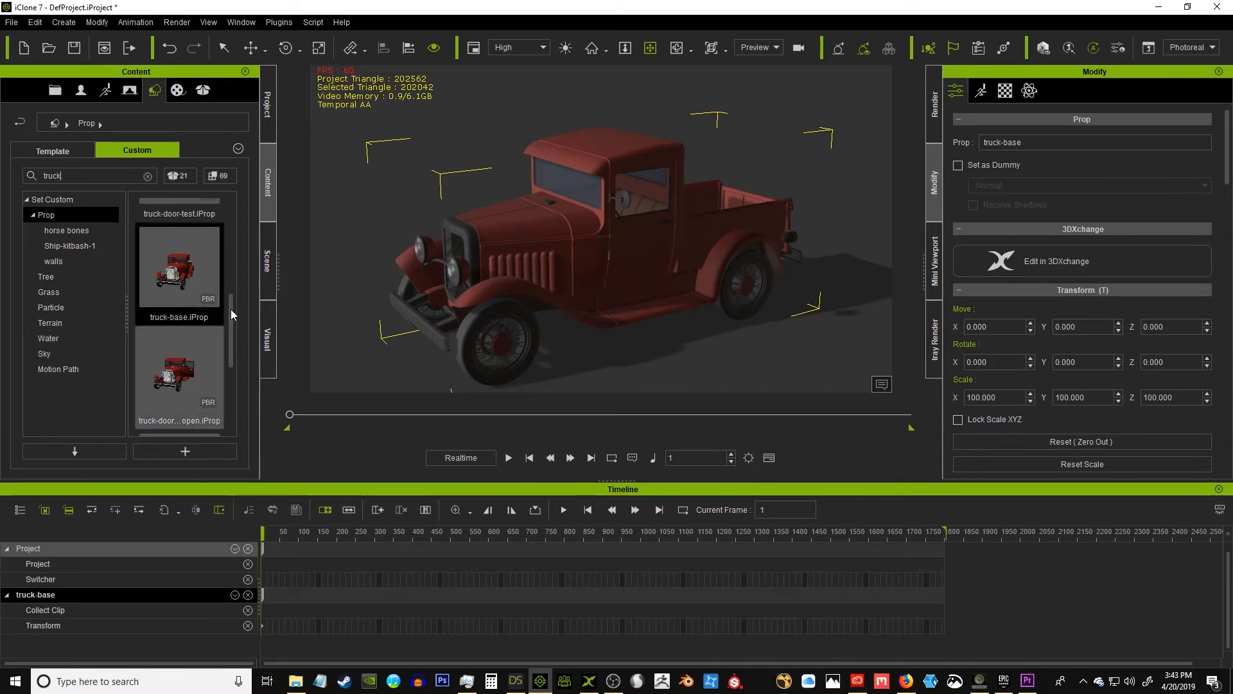
scroll(230, 310, down, 1)
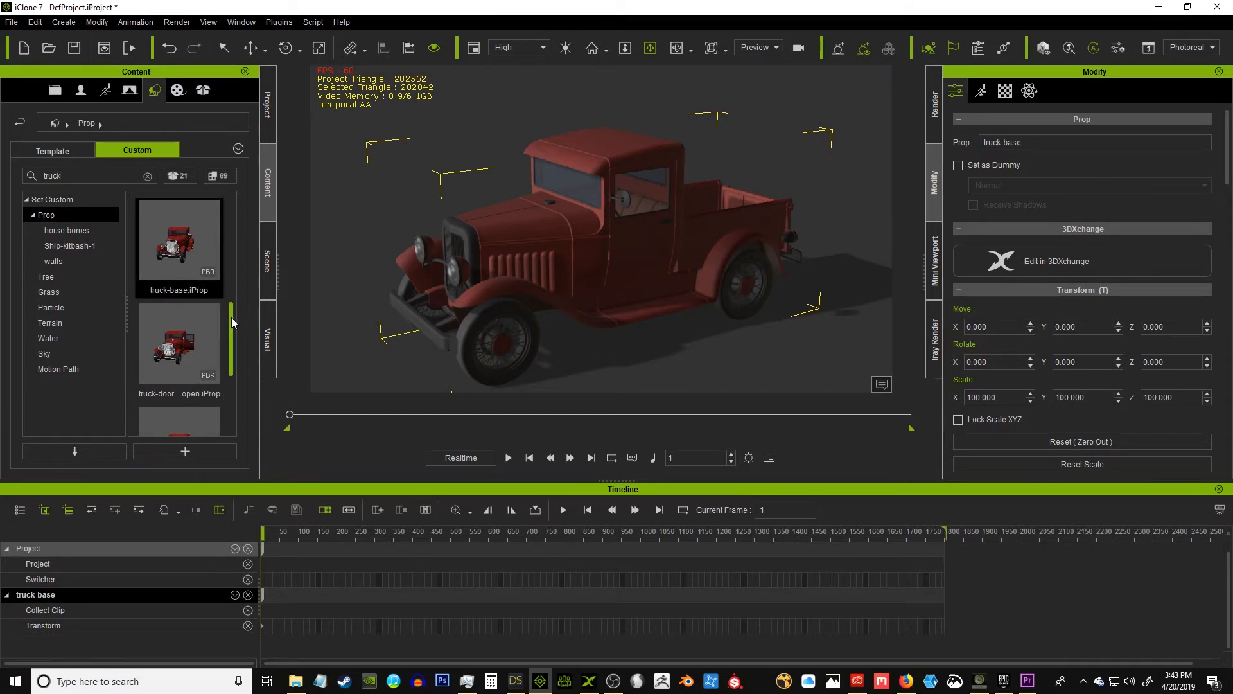
drag(231, 312, 231, 308)
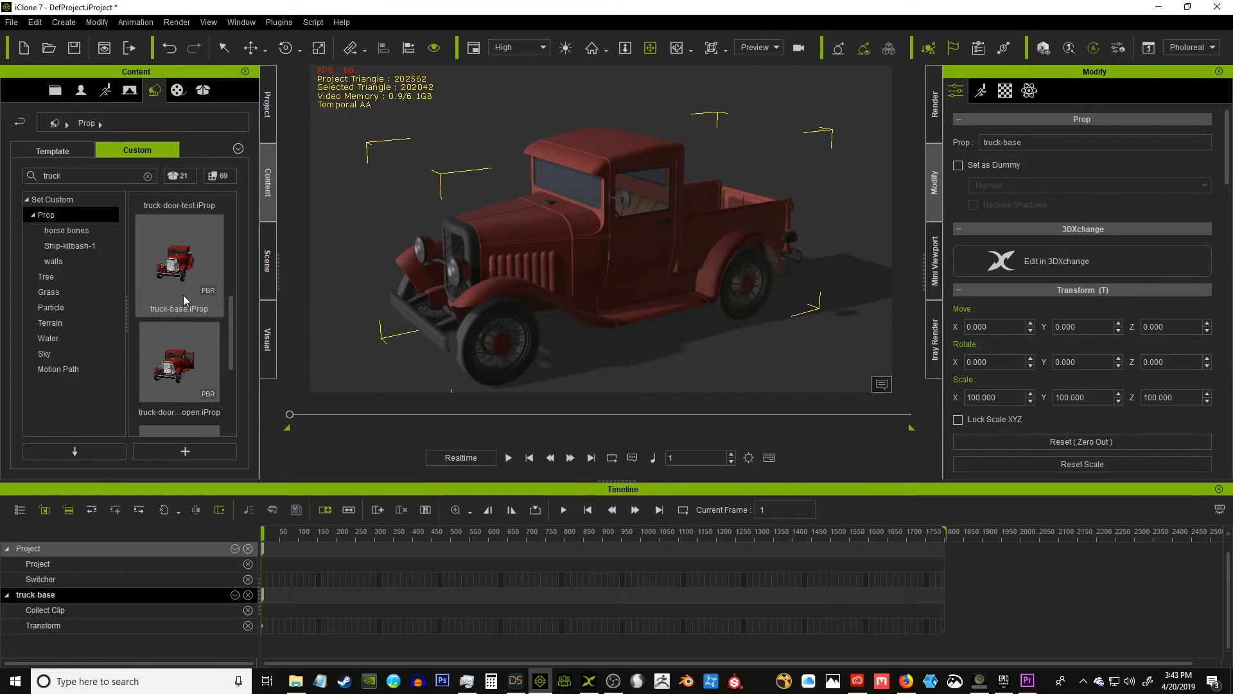
scroll(560, 232, up, 2)
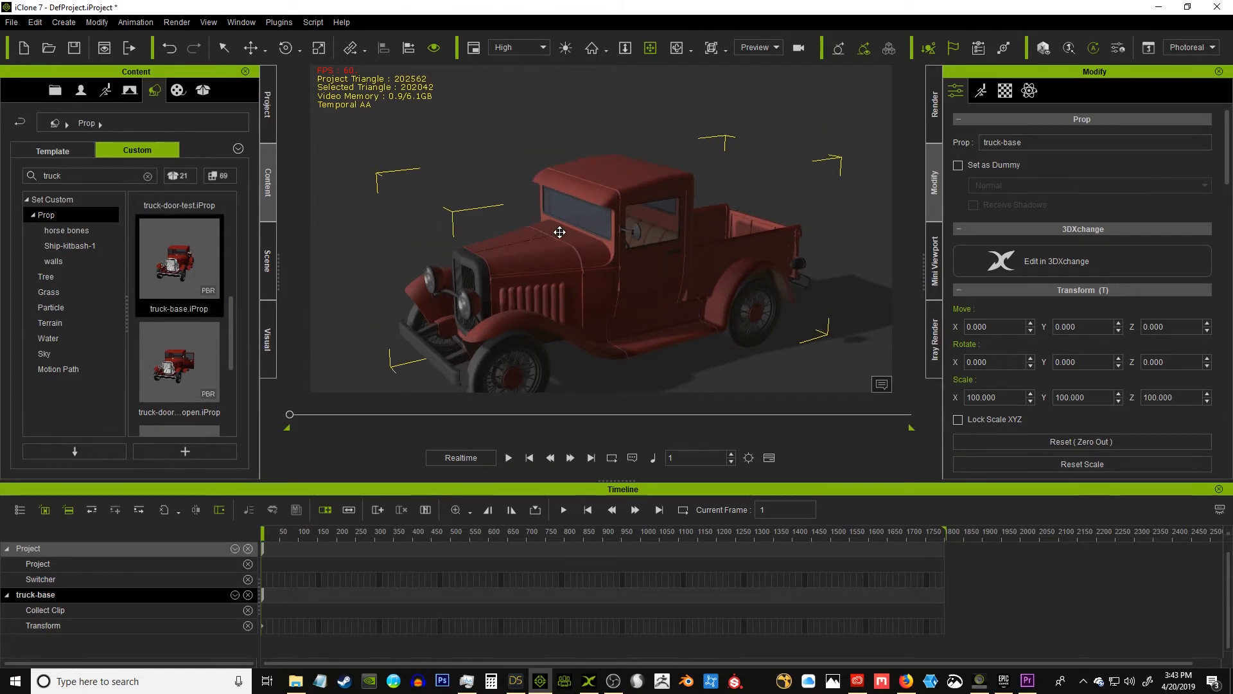
key(Delete)
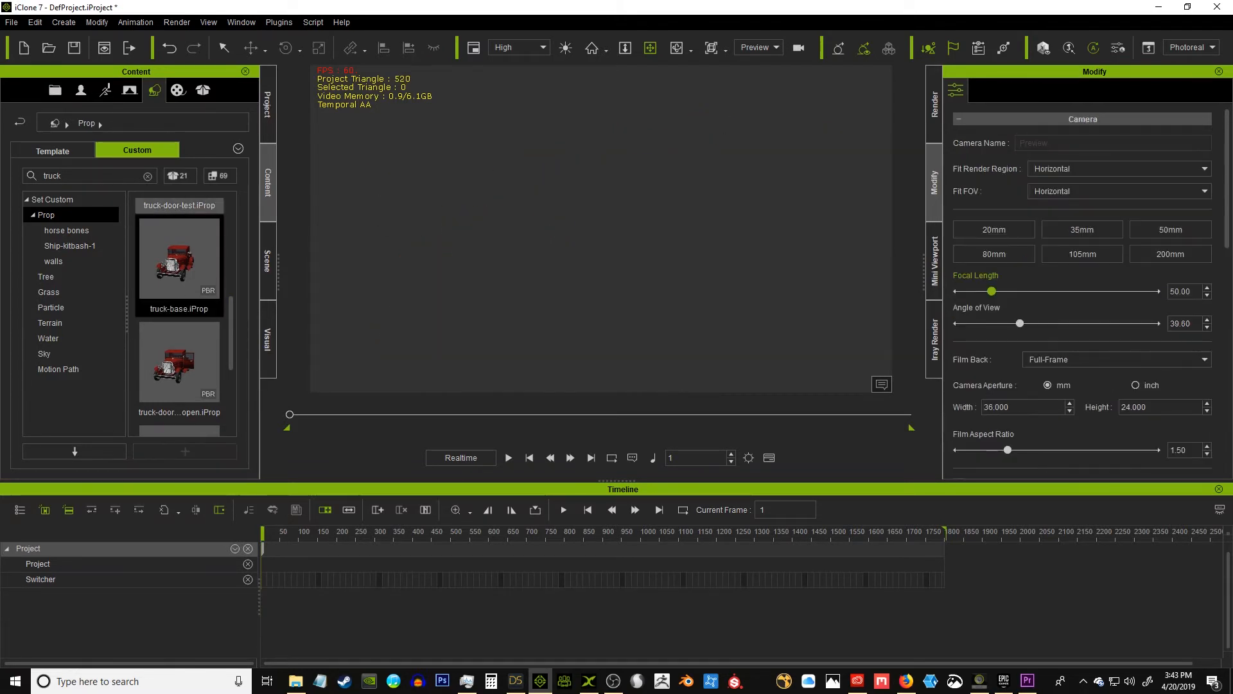
Search the custom props again for truck and add the truck-base prop to the scene.
click(88, 176)
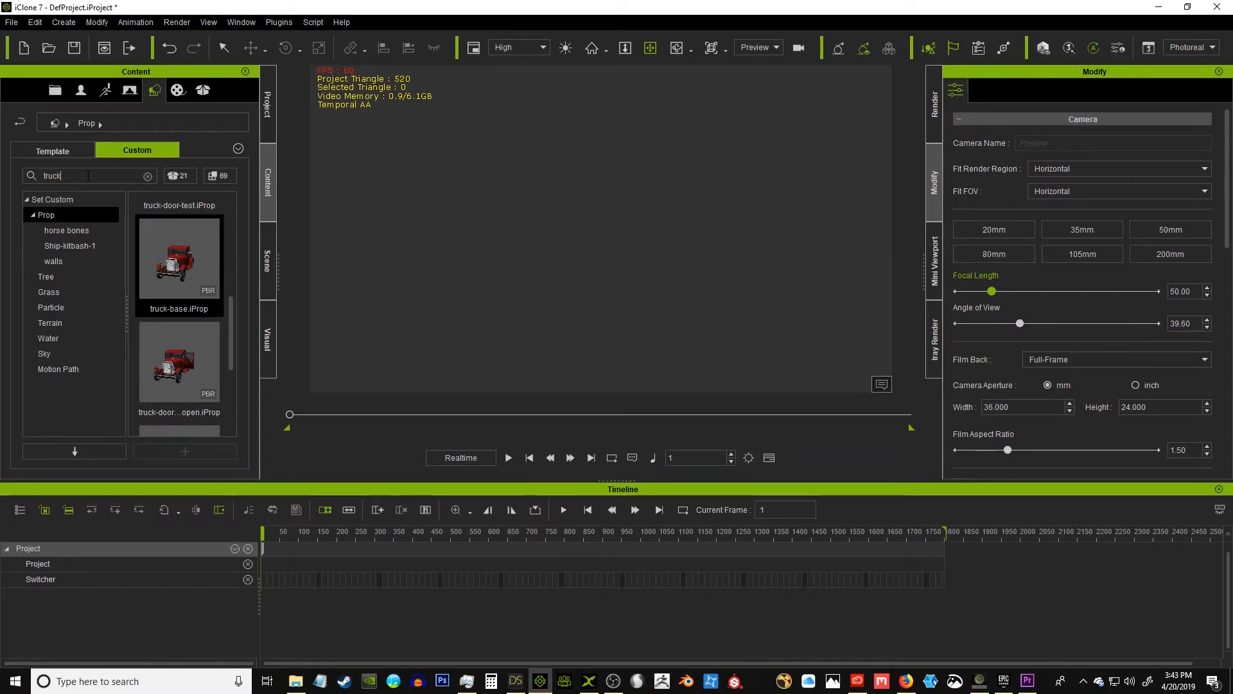
key(Return)
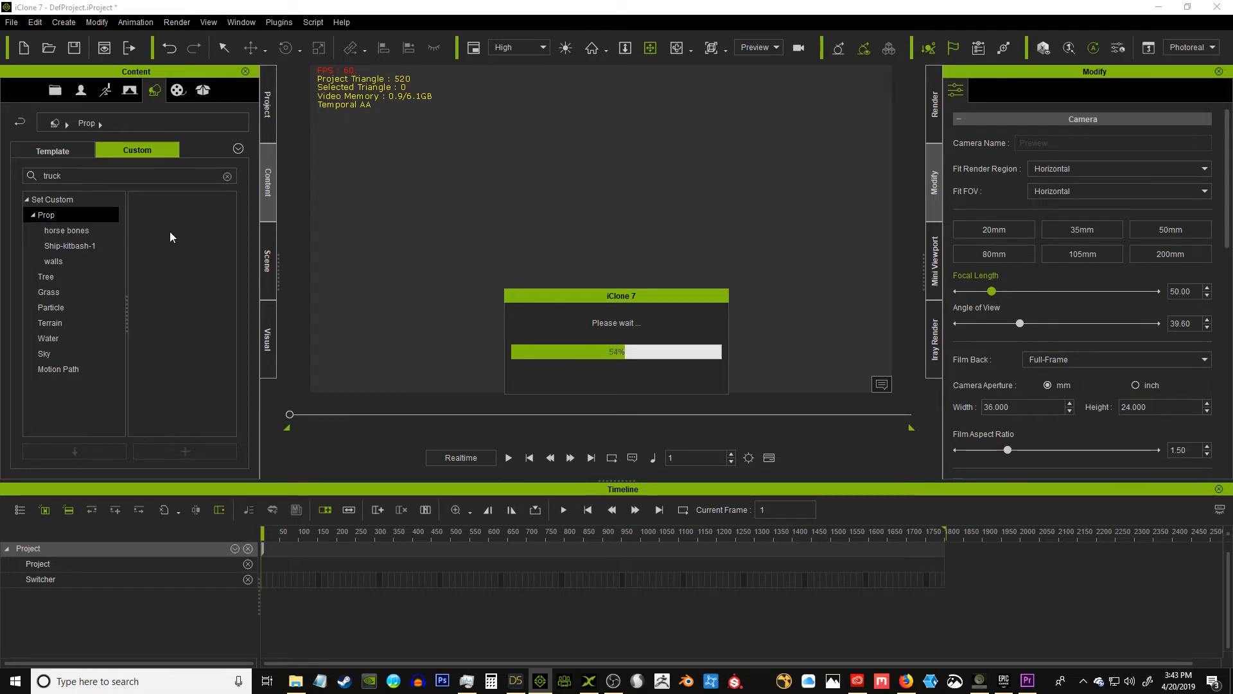
click(589, 682)
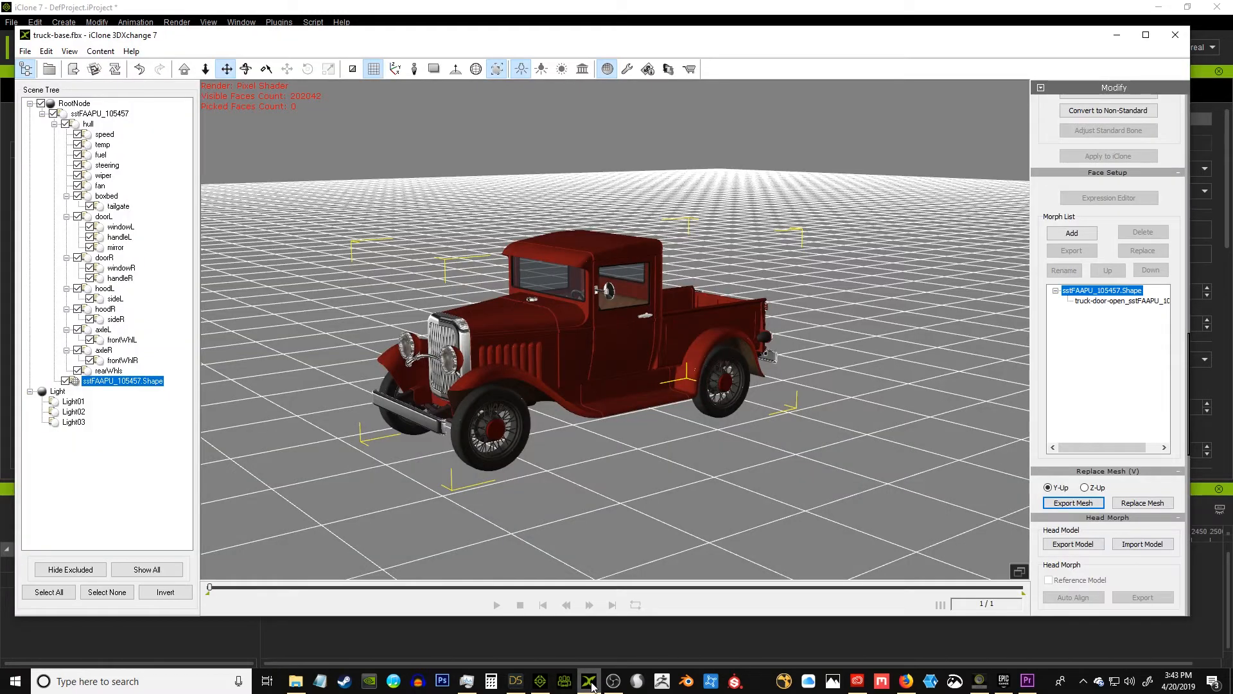
click(590, 684)
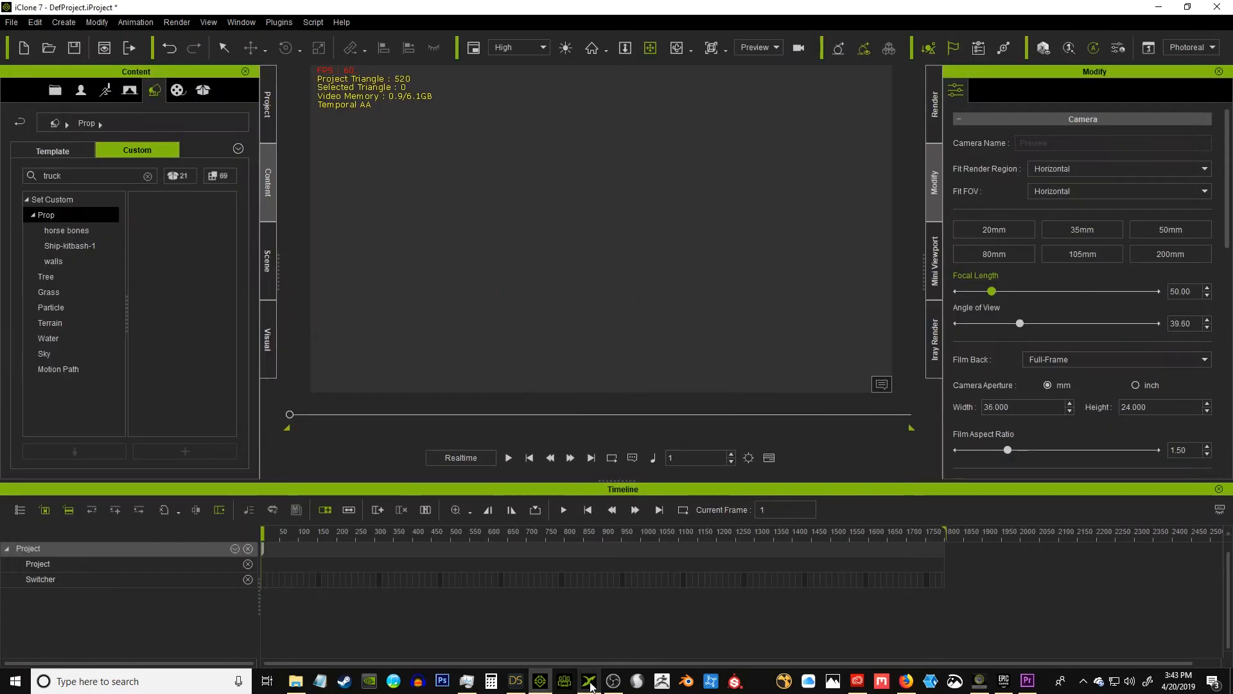
click(174, 359)
mouse_move(231, 247)
mouse_down()
mouse_move(226, 308)
mouse_move(226, 260)
mouse_up()
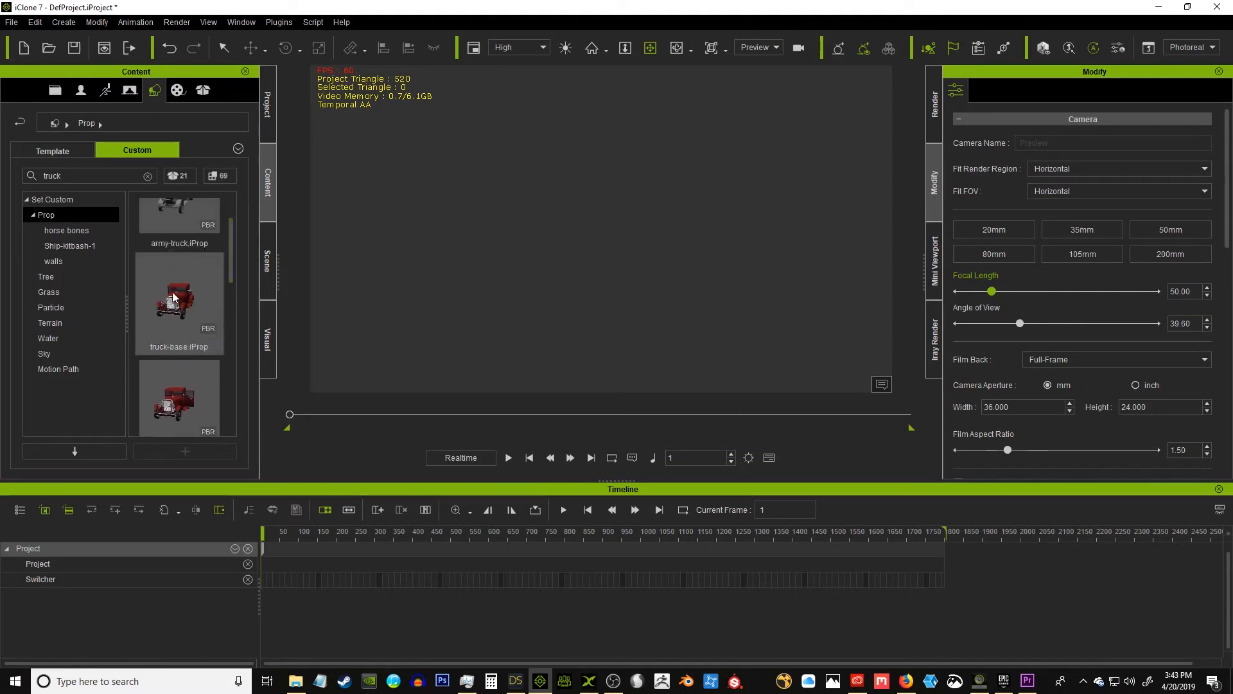
drag(172, 291, 573, 271)
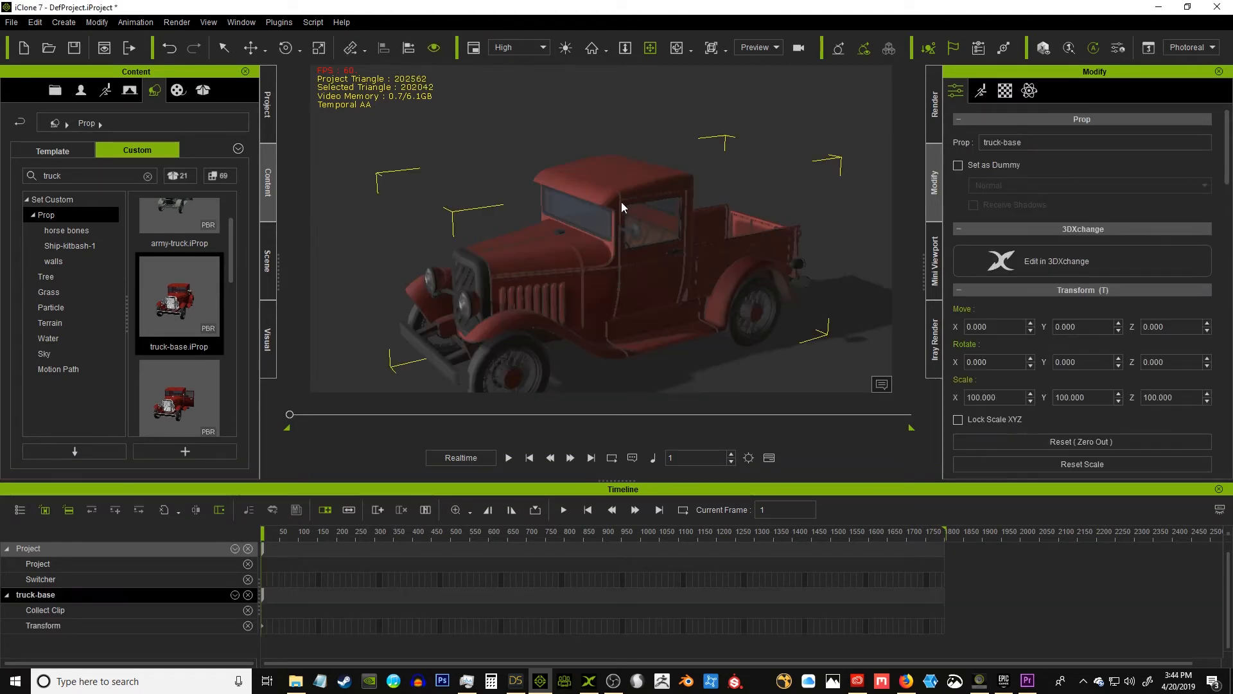
drag(652, 199, 646, 173)
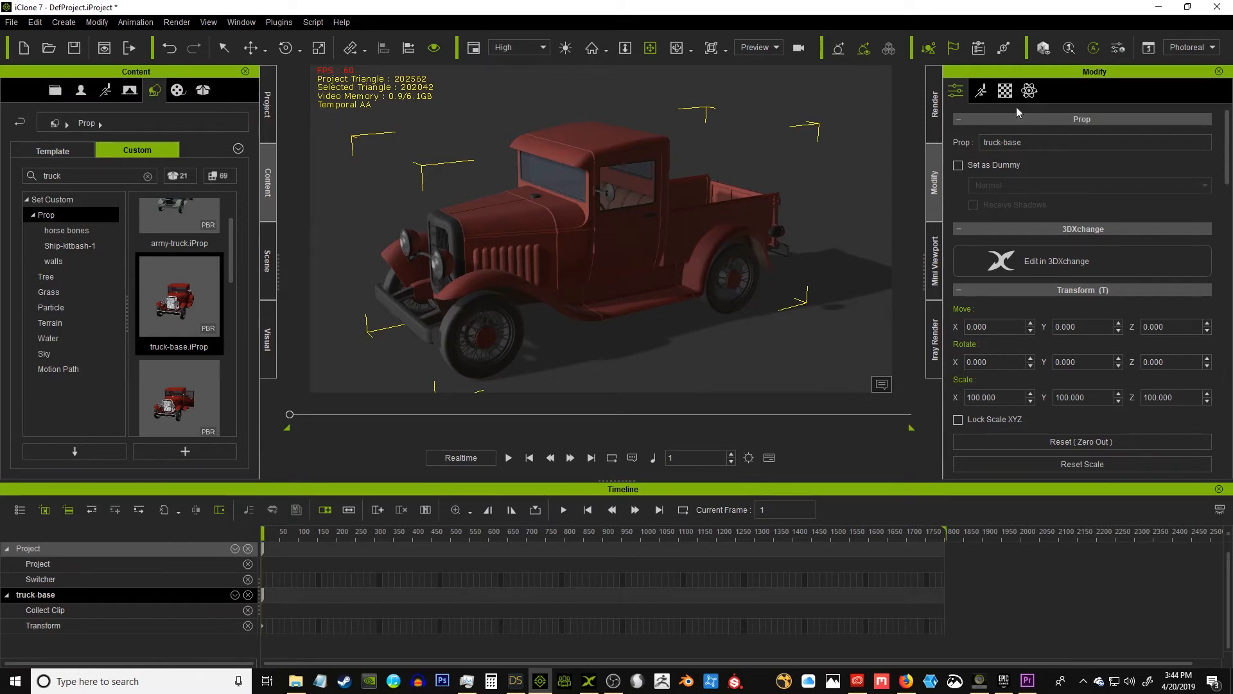
Check the truck-base prop for available morphs in the Morph Animator, then close it.
click(983, 93)
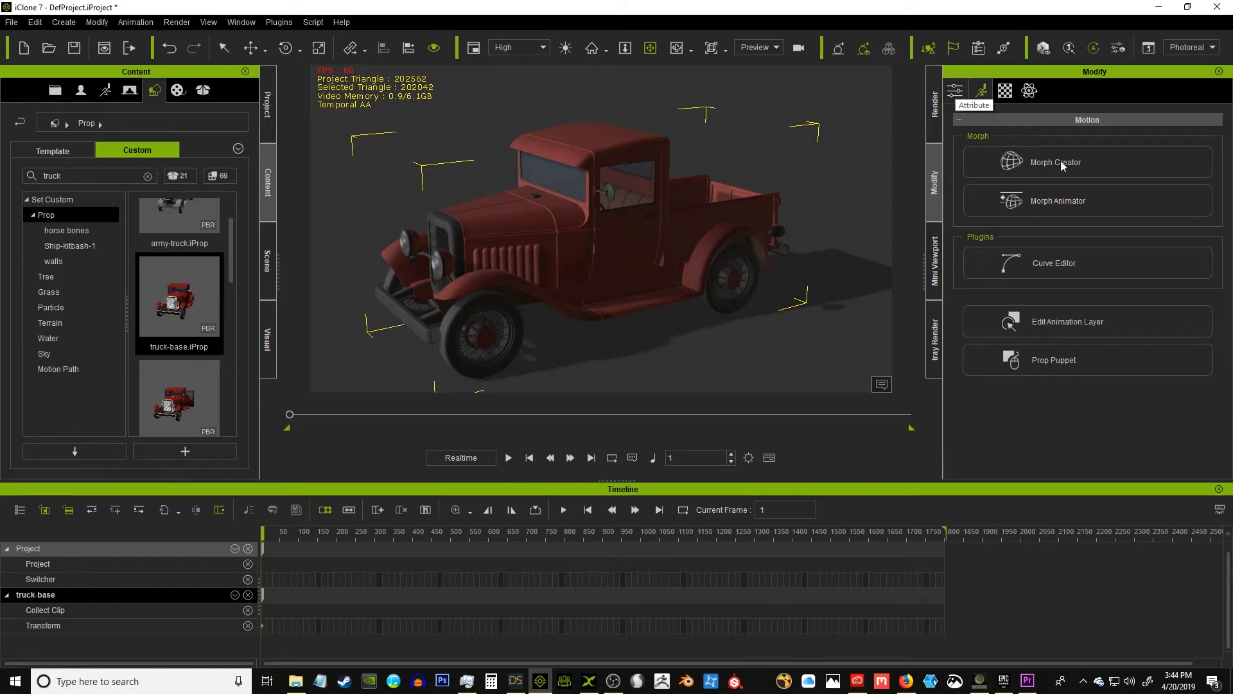
click(1026, 202)
drag(734, 347, 172, 251)
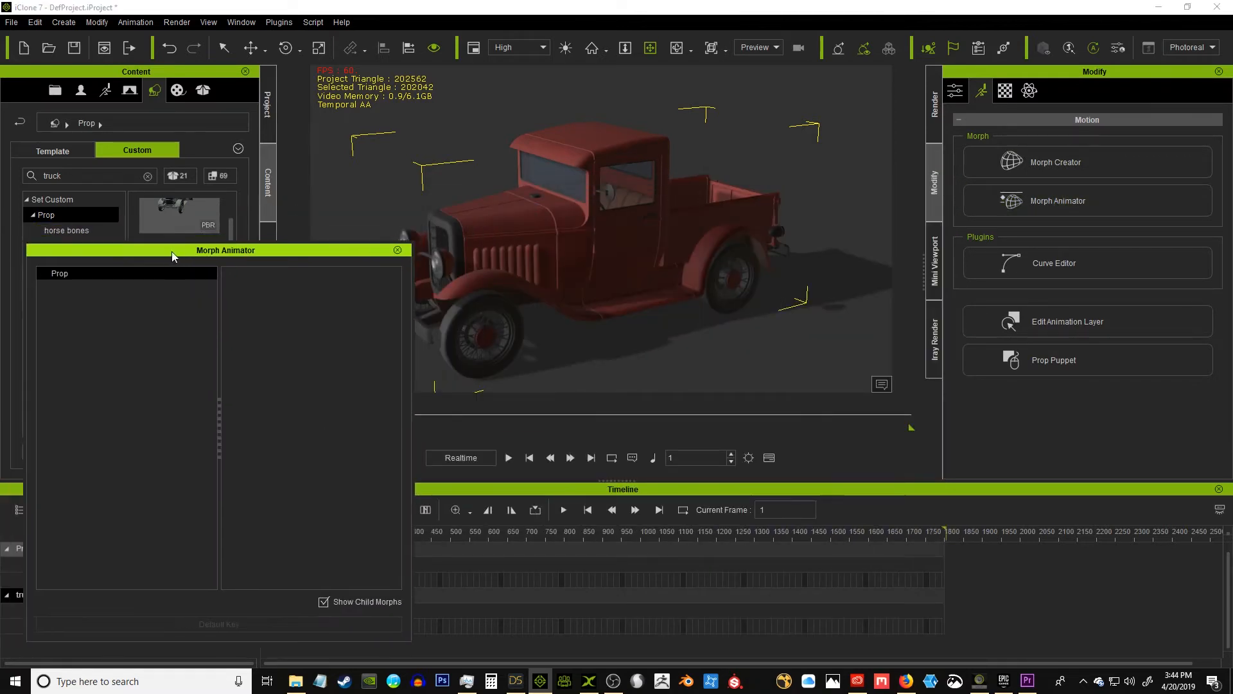
click(397, 250)
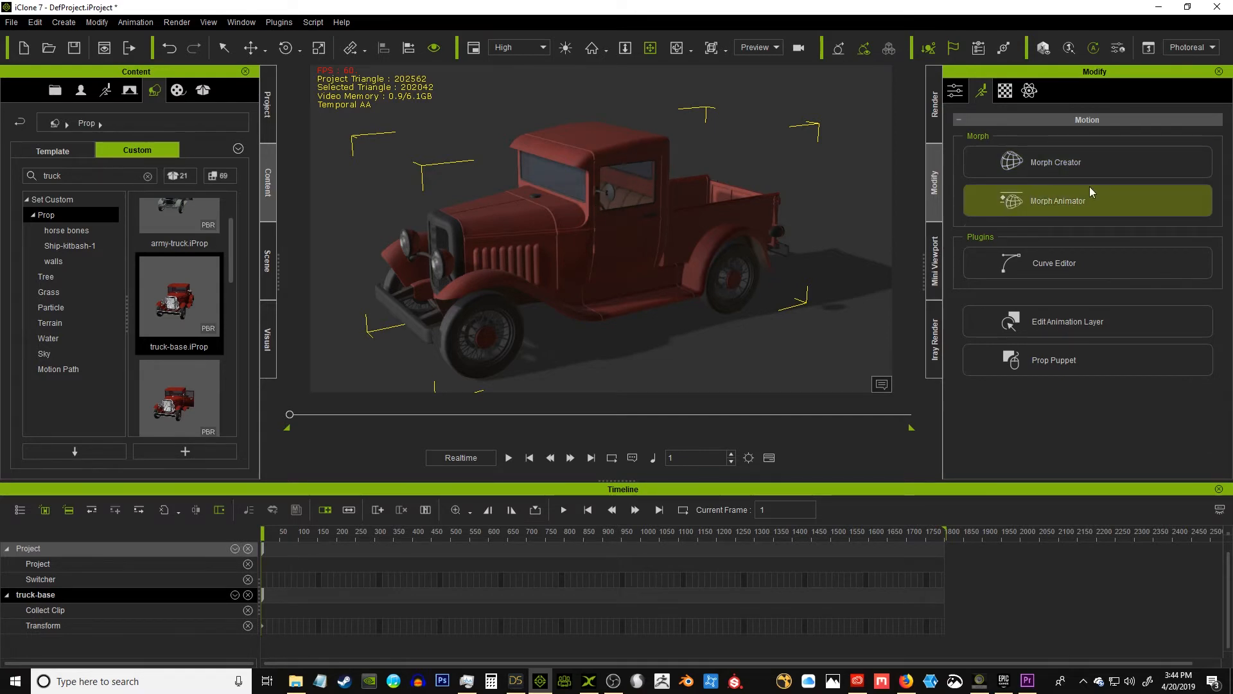
Send the truck-base prop to the Morph Creator and accept auto-conversion of its existing morphs.
click(1058, 164)
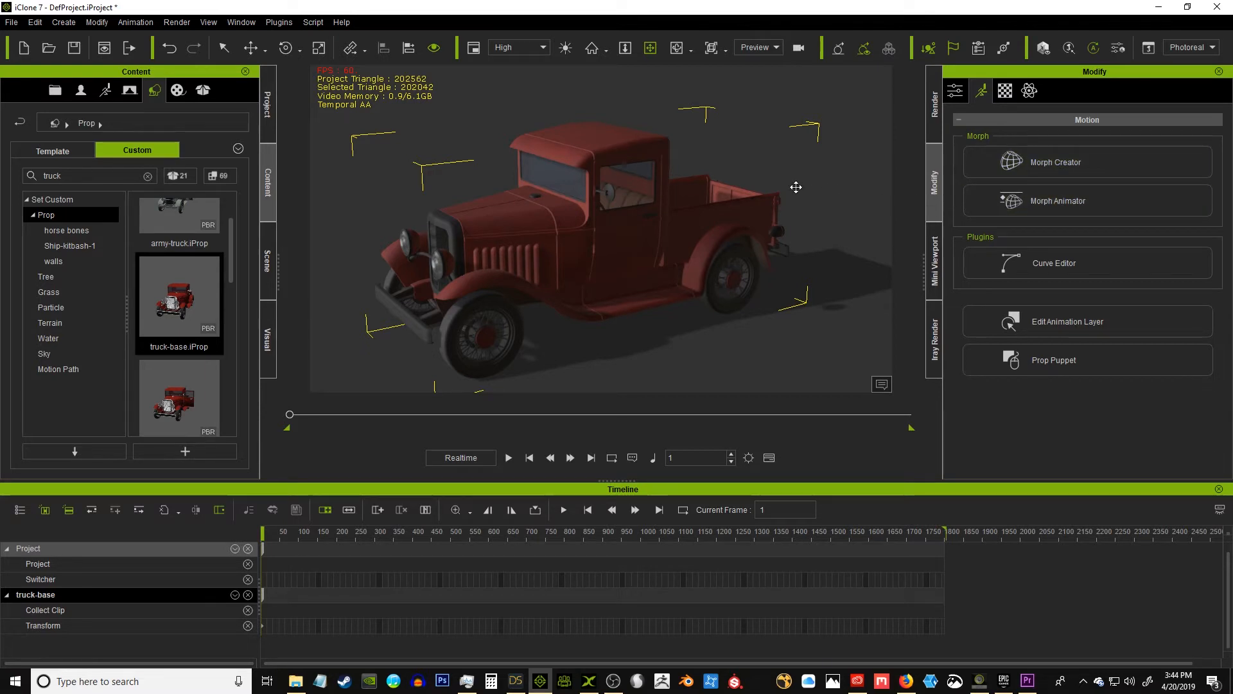
mouse_move(798, 193)
right_down()
mouse_move(649, 218)
mouse_move(723, 219)
mouse_move(800, 197)
right_up()
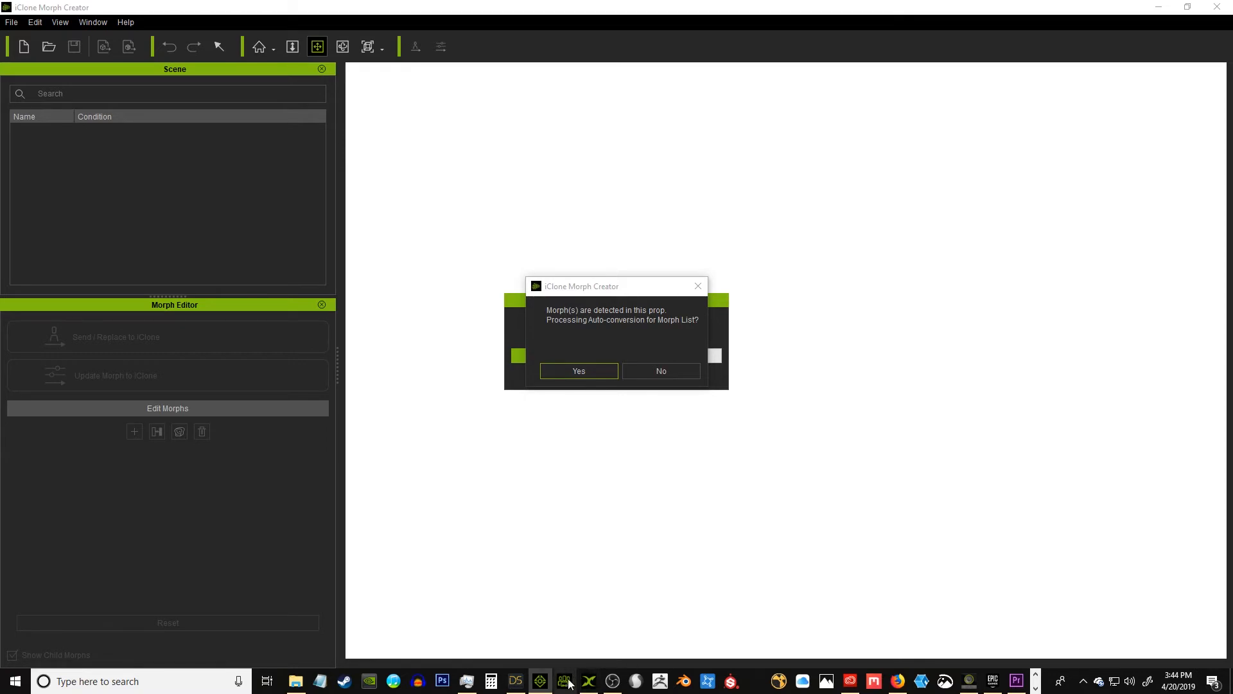
mouse_move(583, 685)
click(579, 371)
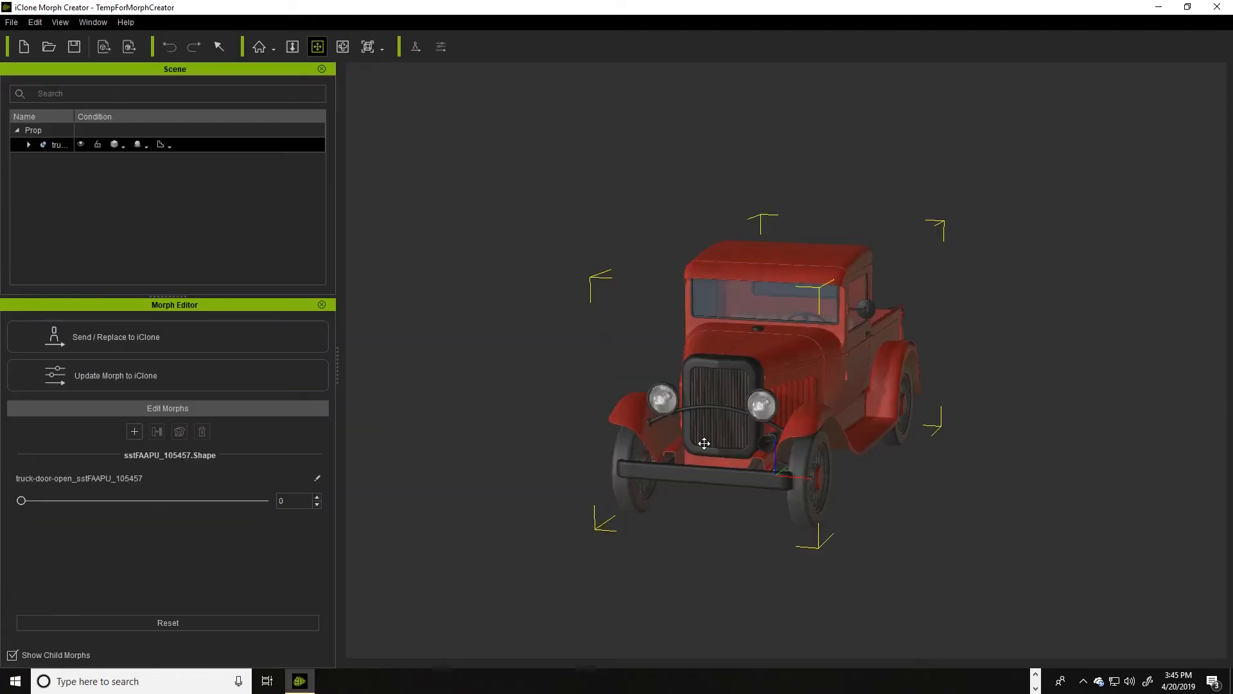
Test the truck-door-open_sstFAAPU_105457 morph by sweeping its strength up from 0 while viewing the driver's door.
right_drag(741, 289, 495, 306)
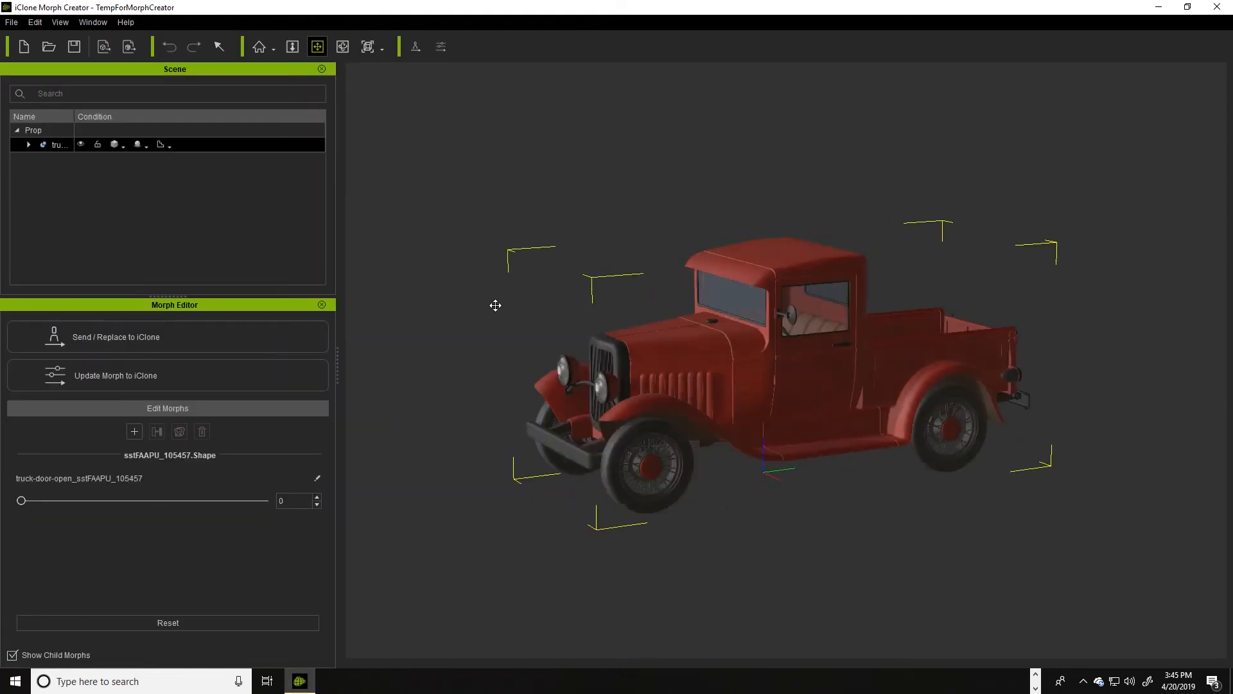
drag(752, 353, 658, 297)
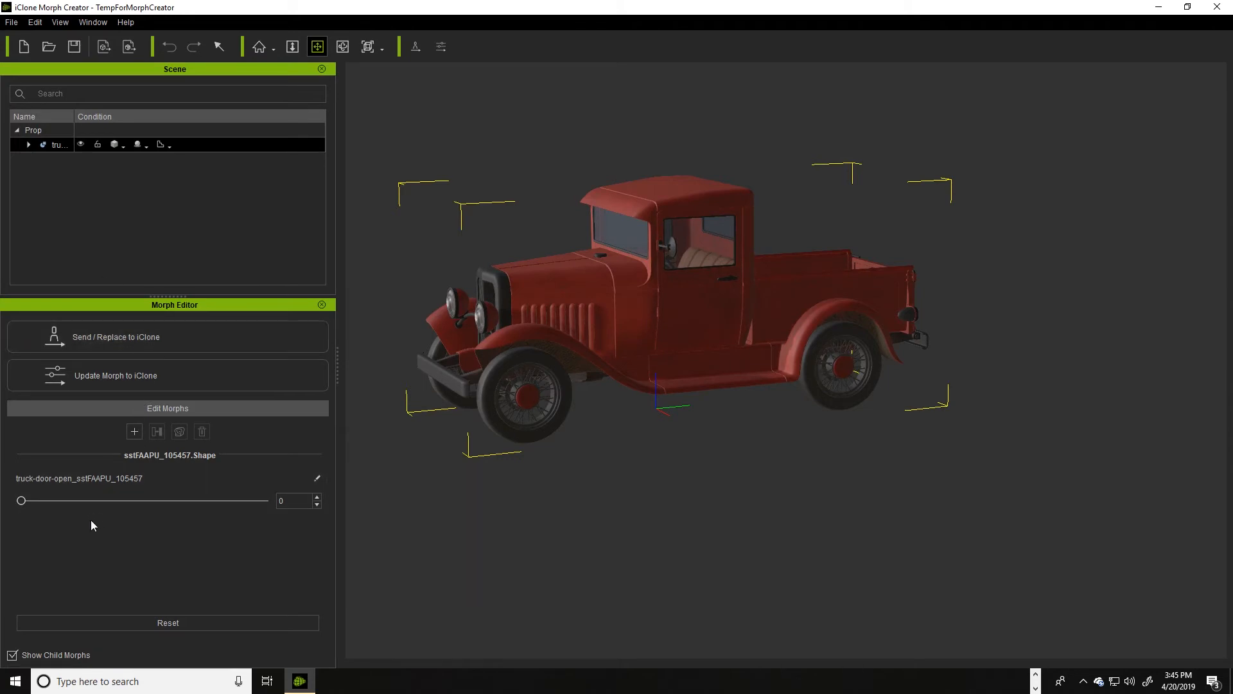
drag(21, 500, 330, 517)
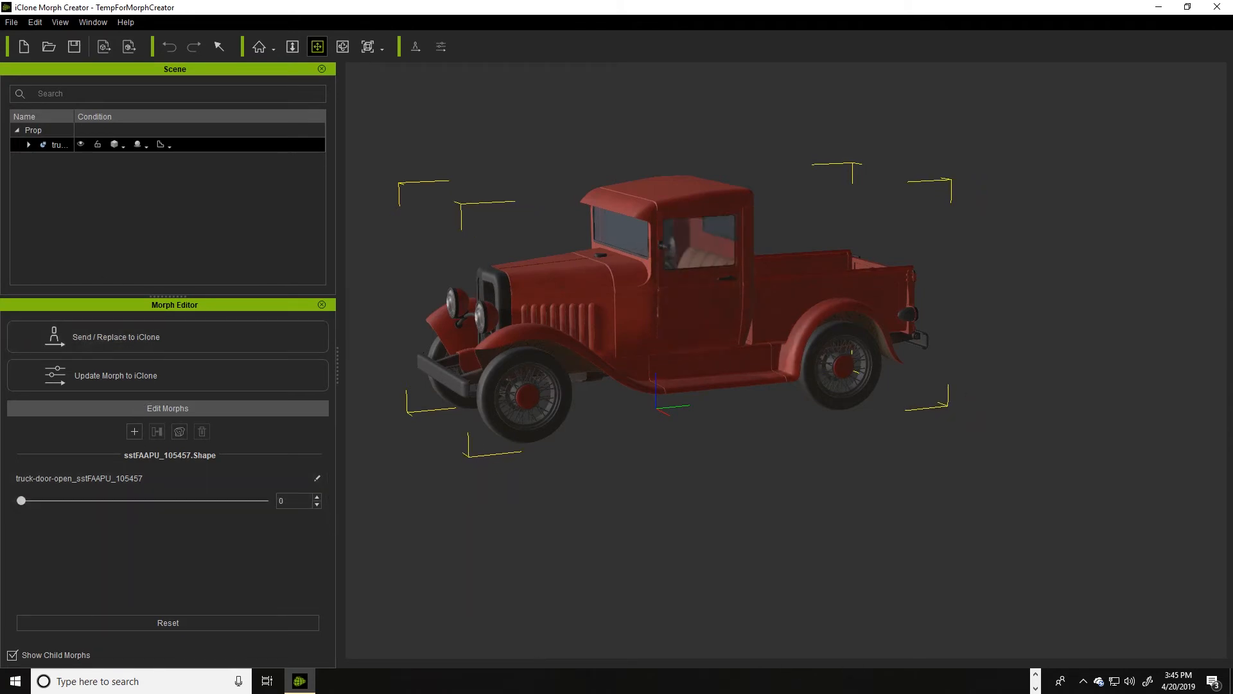
drag(21, 501, 420, 497)
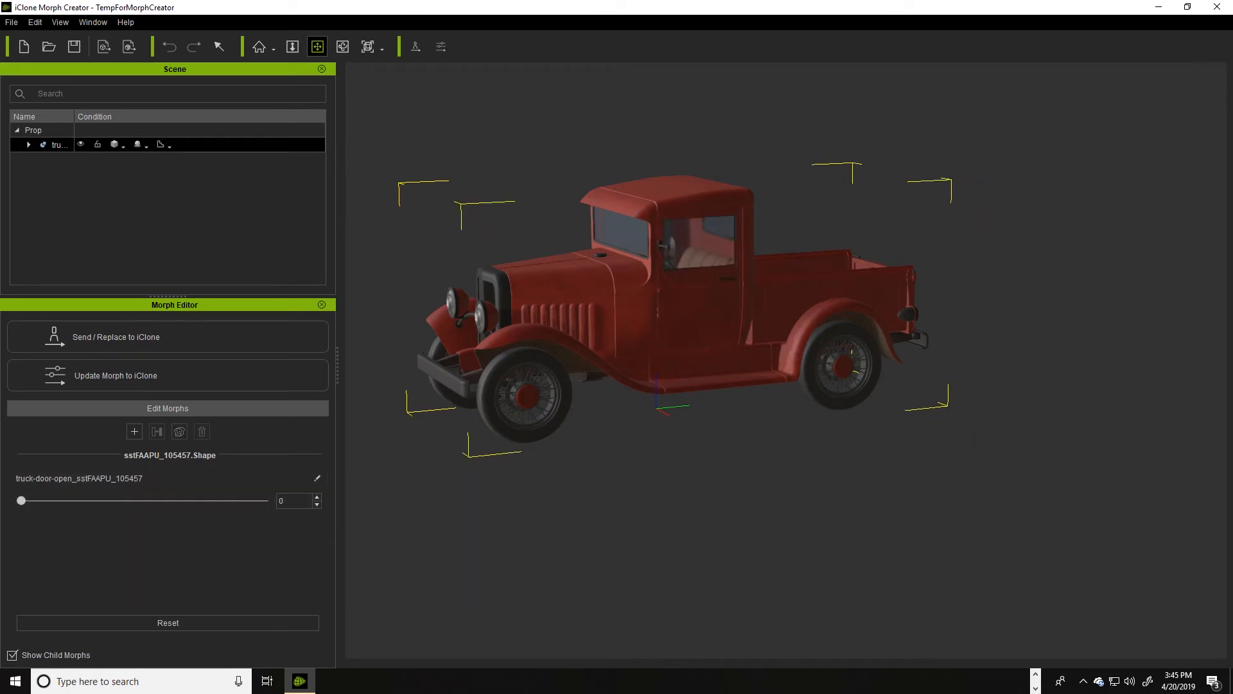
drag(20, 501, 449, 491)
right_drag(486, 281, 588, 304)
drag(588, 304, 624, 314)
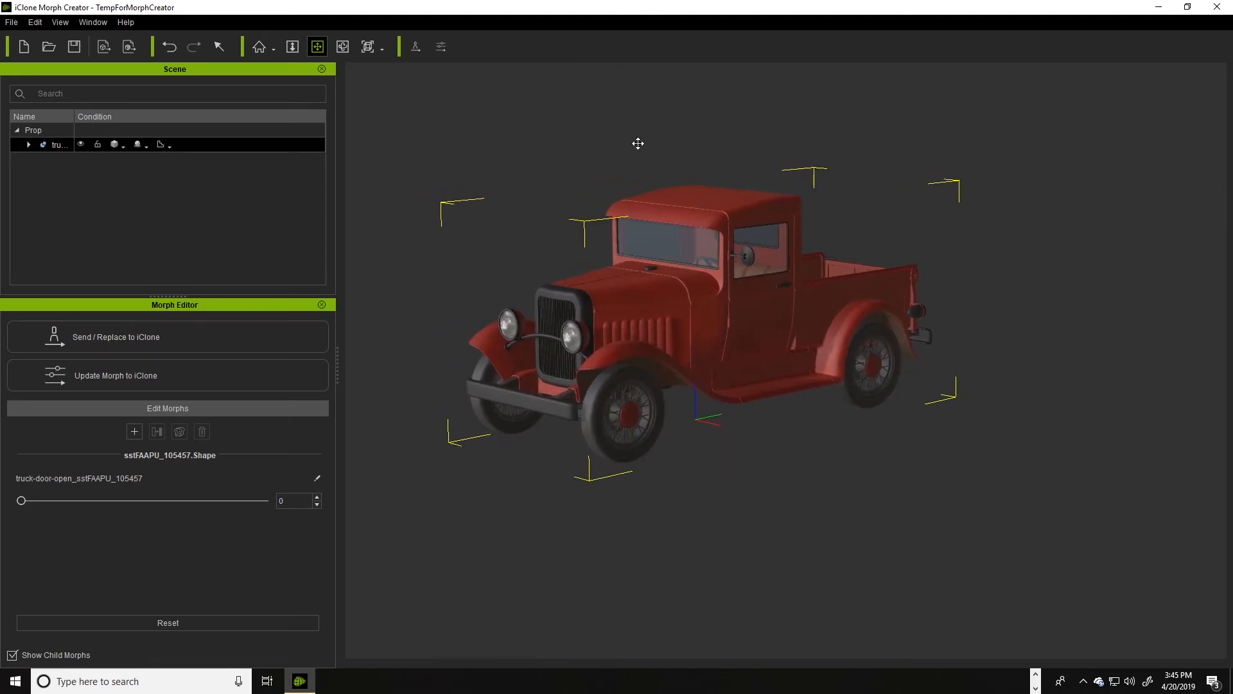
drag(520, 212, 547, 223)
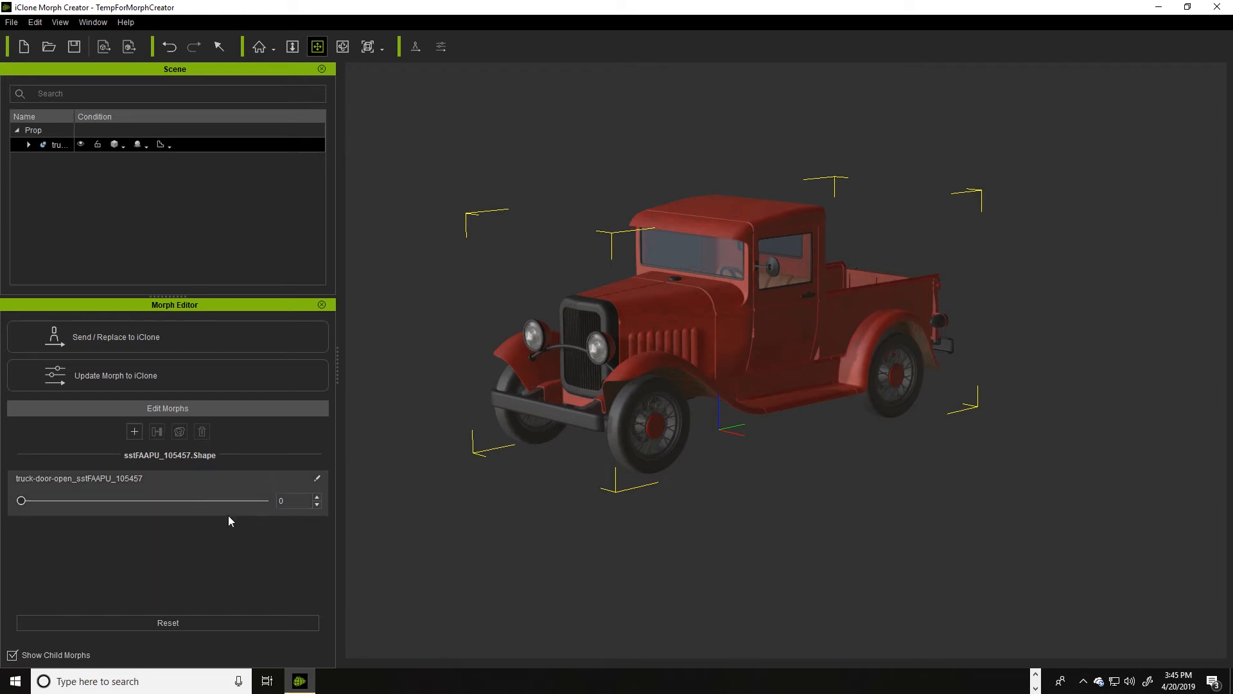
Add truck-door-open.obj from D:\new-models as a second morph using the Y-Up axis.
click(135, 432)
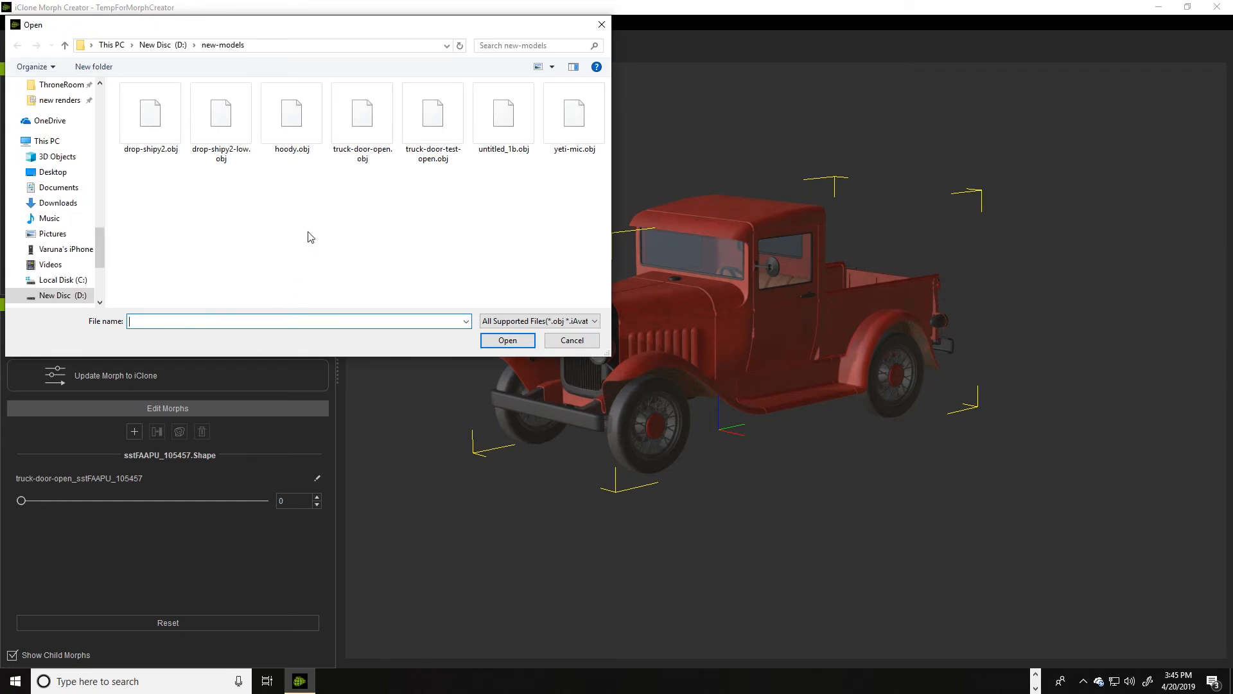
click(364, 117)
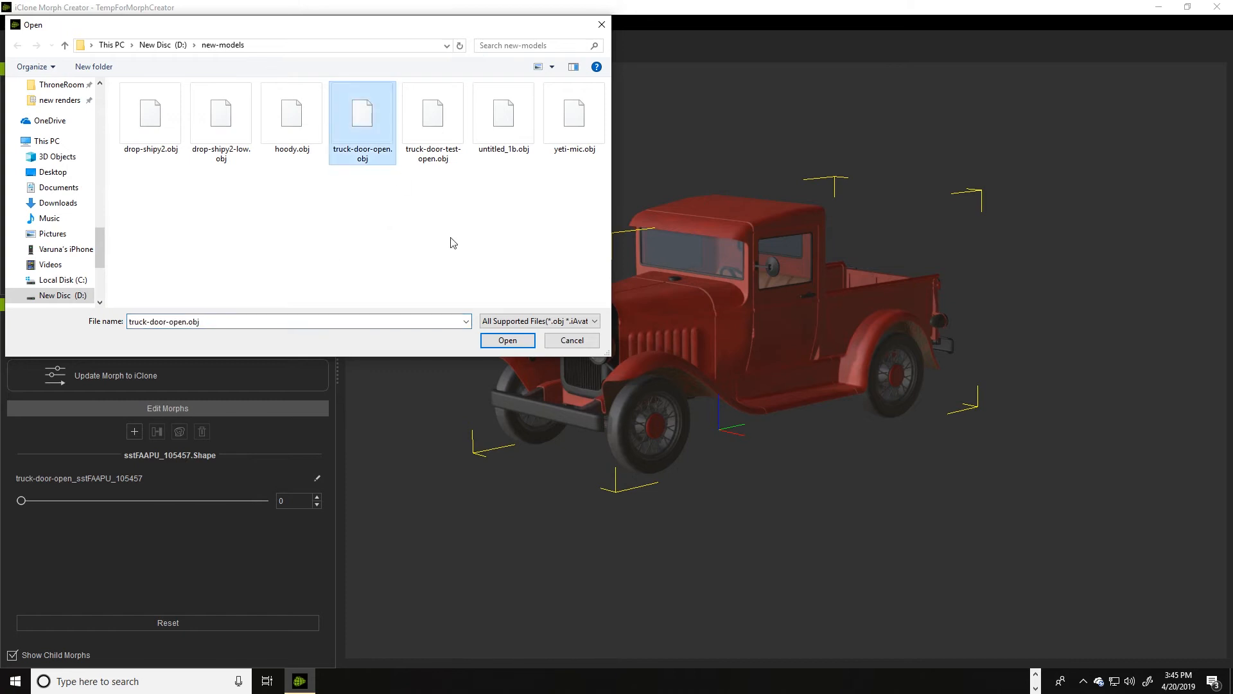
click(507, 341)
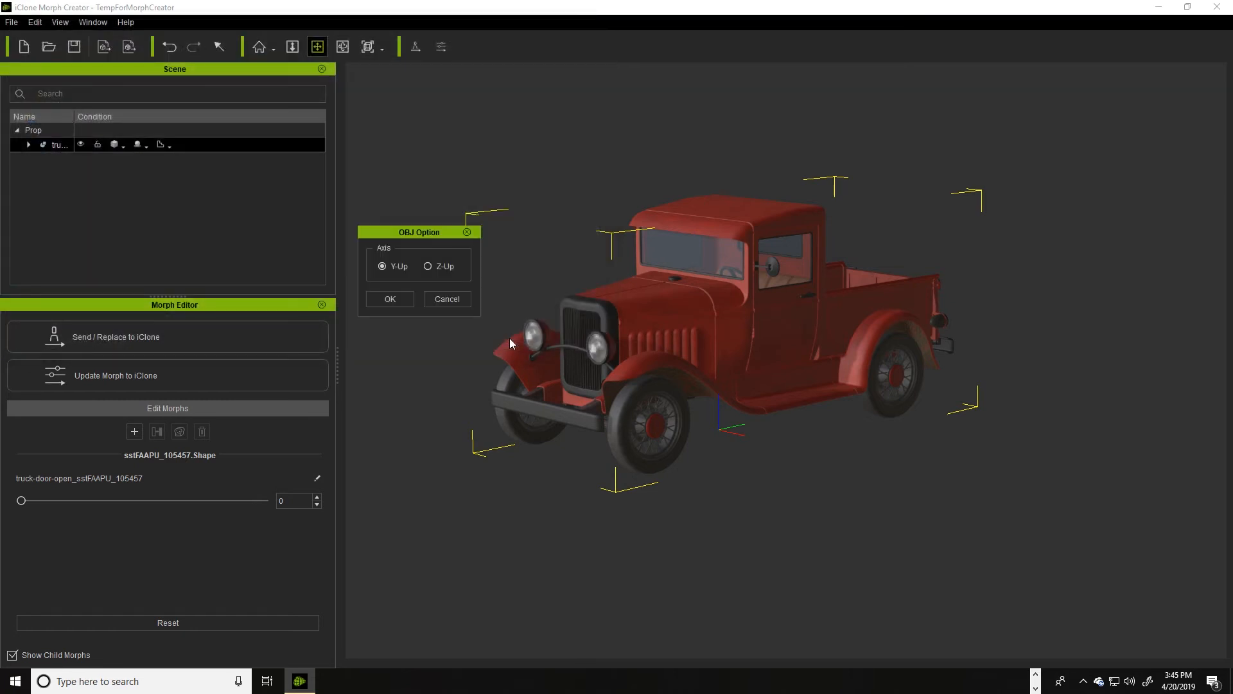
click(390, 299)
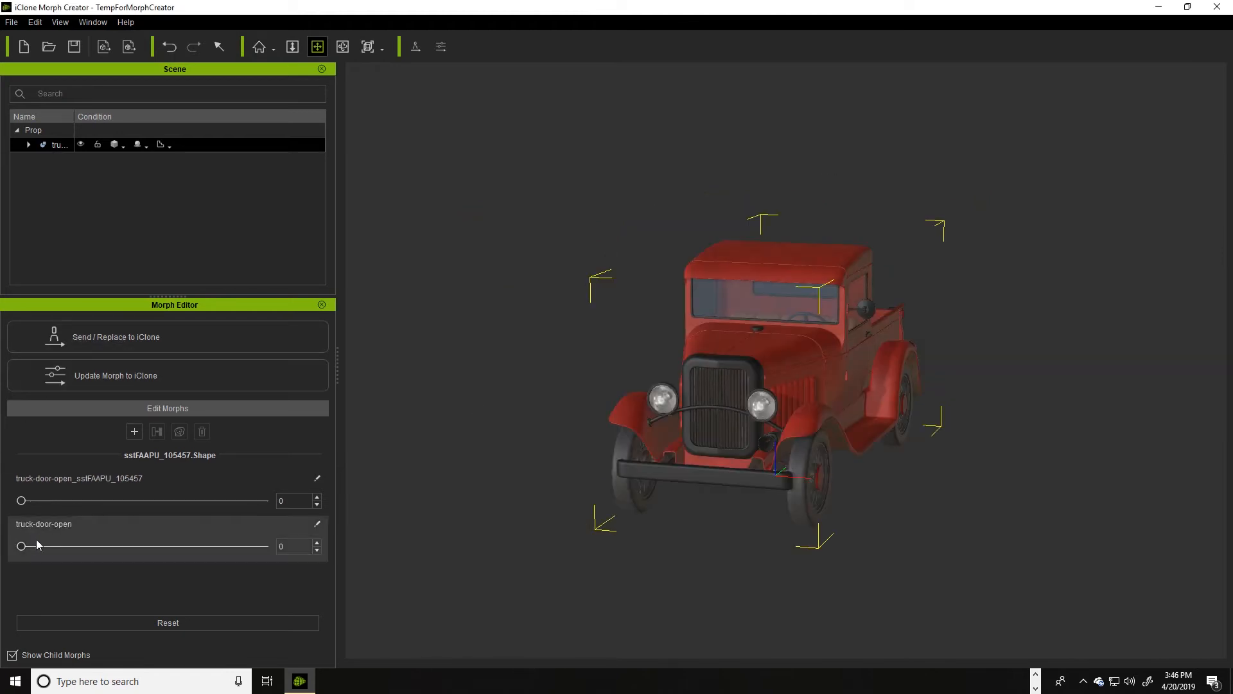
Test the added truck-door-open morph by raising its strength from 0 to maximum and returning it to 0.
mouse_move(24, 547)
mouse_down()
mouse_move(296, 547)
mouse_move(3, 545)
mouse_up()
right_drag(807, 288, 572, 308)
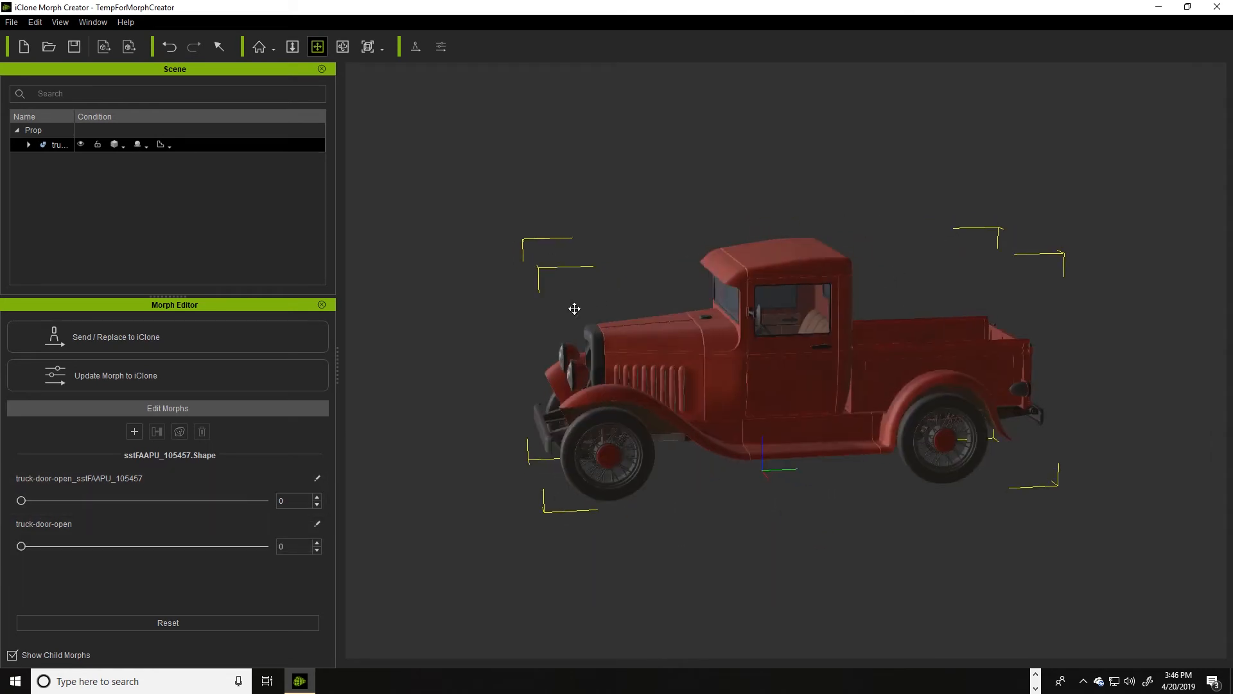
drag(790, 300, 724, 222)
mouse_move(22, 503)
mouse_down()
mouse_move(387, 518)
mouse_move(13, 518)
mouse_up()
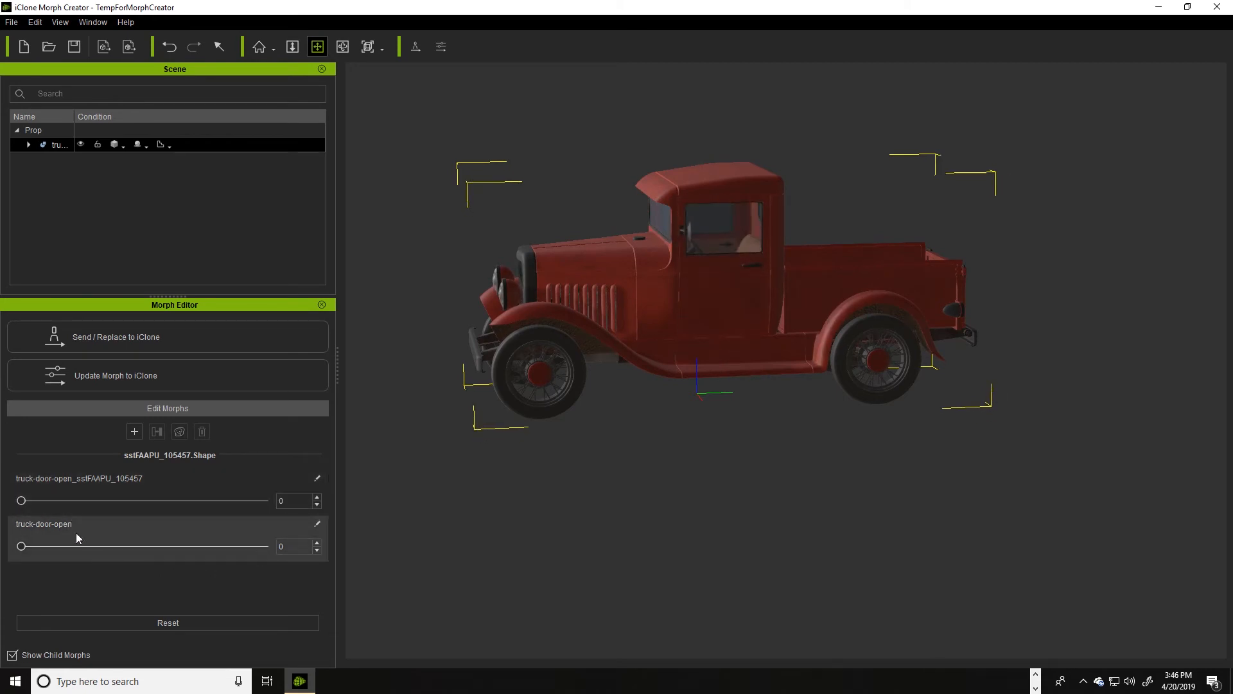
drag(21, 546, 384, 576)
drag(296, 570, 21, 546)
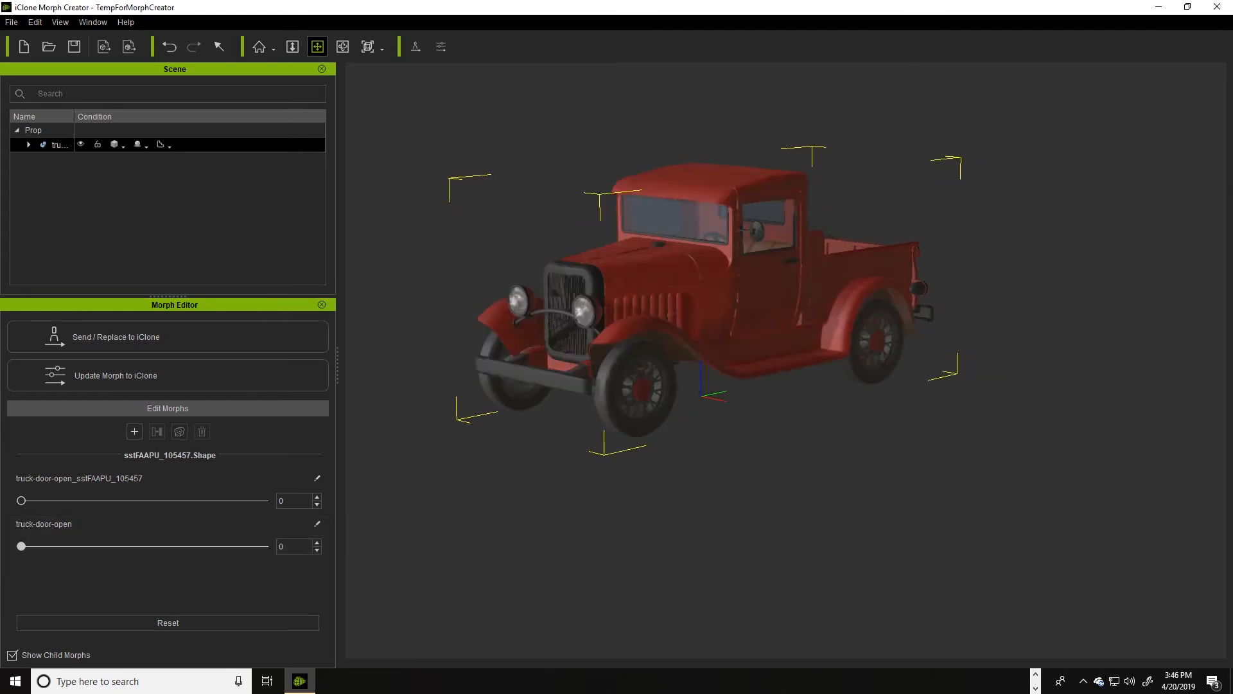
right_drag(631, 309, 657, 328)
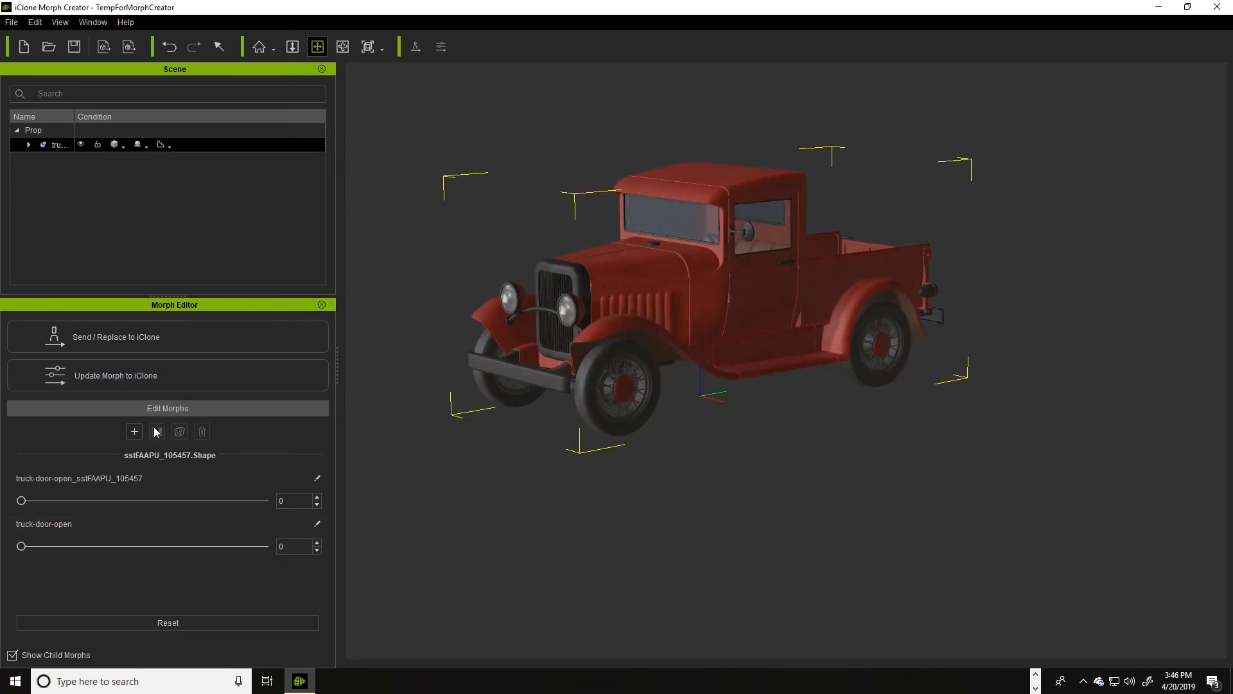
Update the truck's edited morph list to the prop in iClone.
click(199, 553)
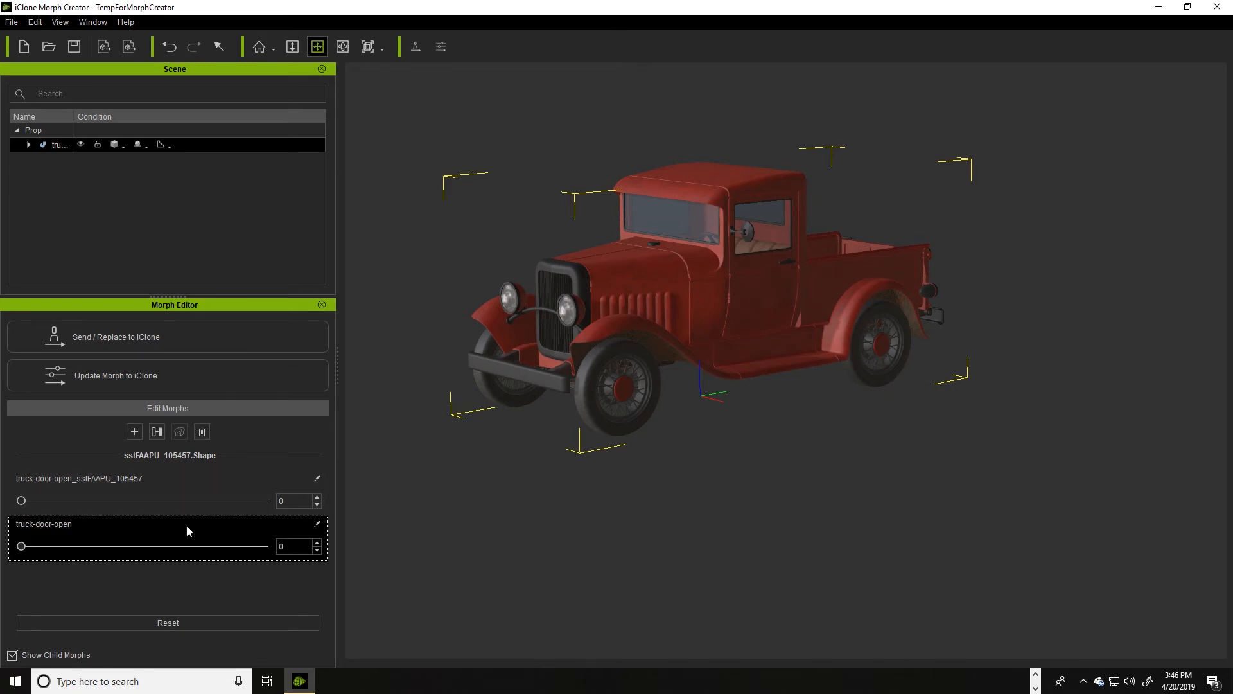
click(175, 484)
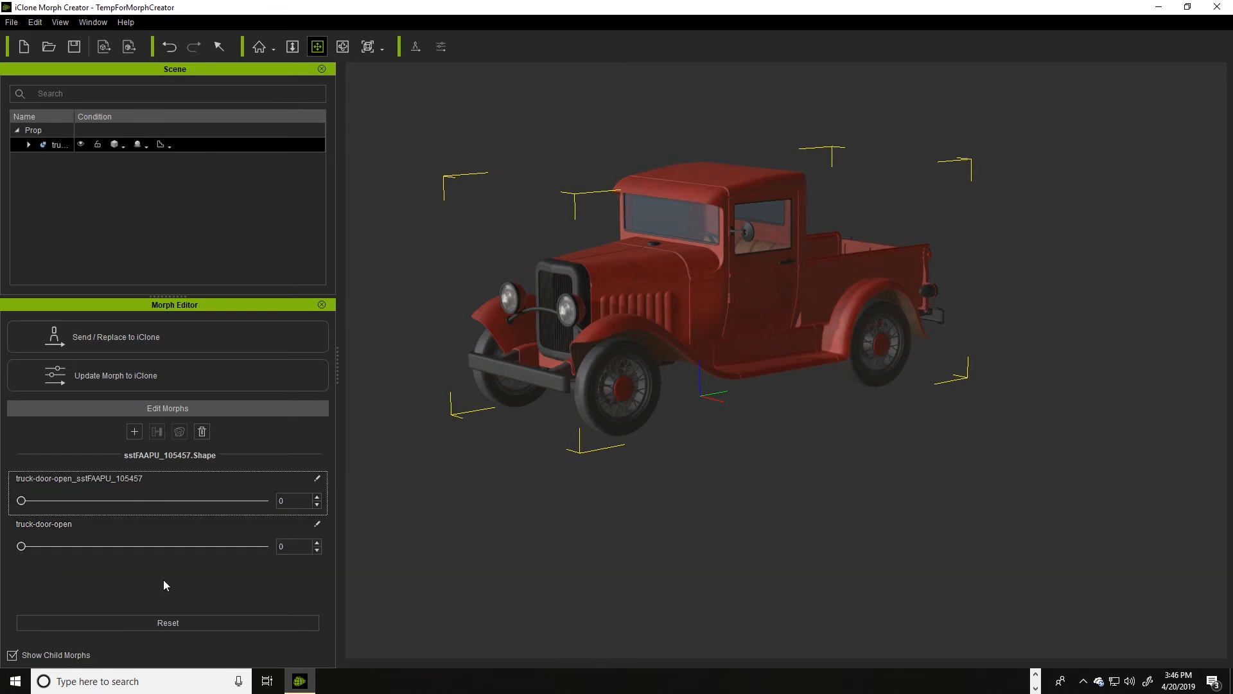
click(190, 559)
click(126, 589)
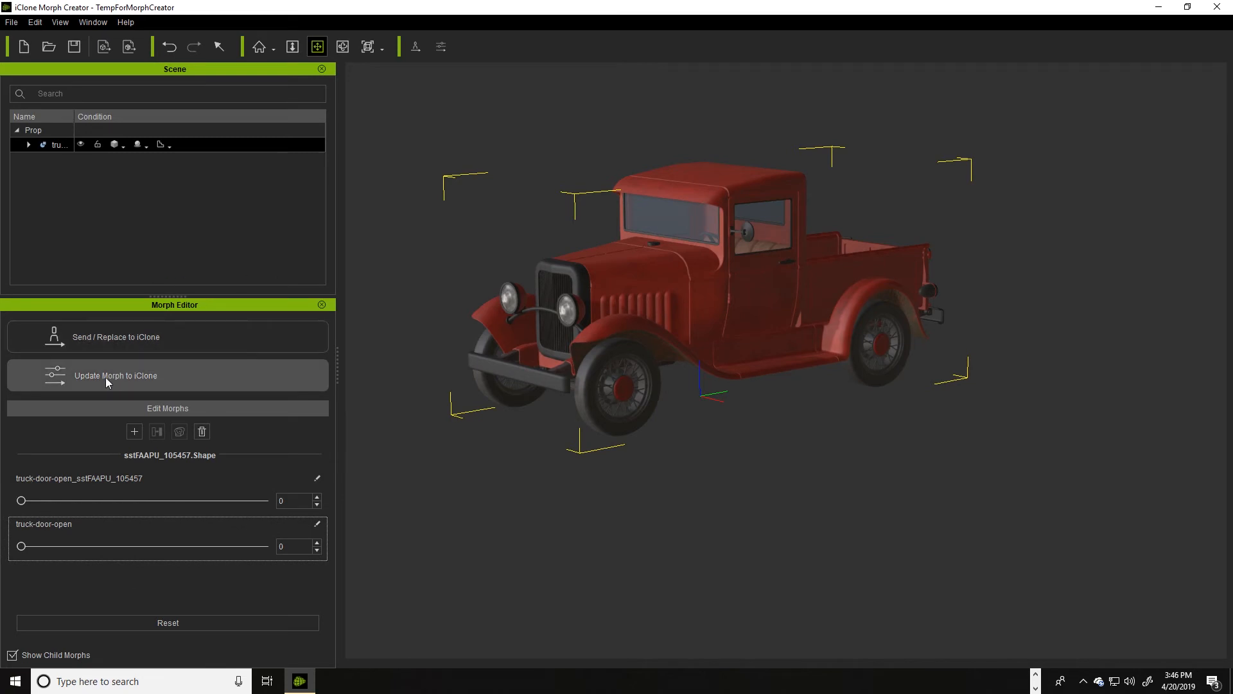
click(144, 375)
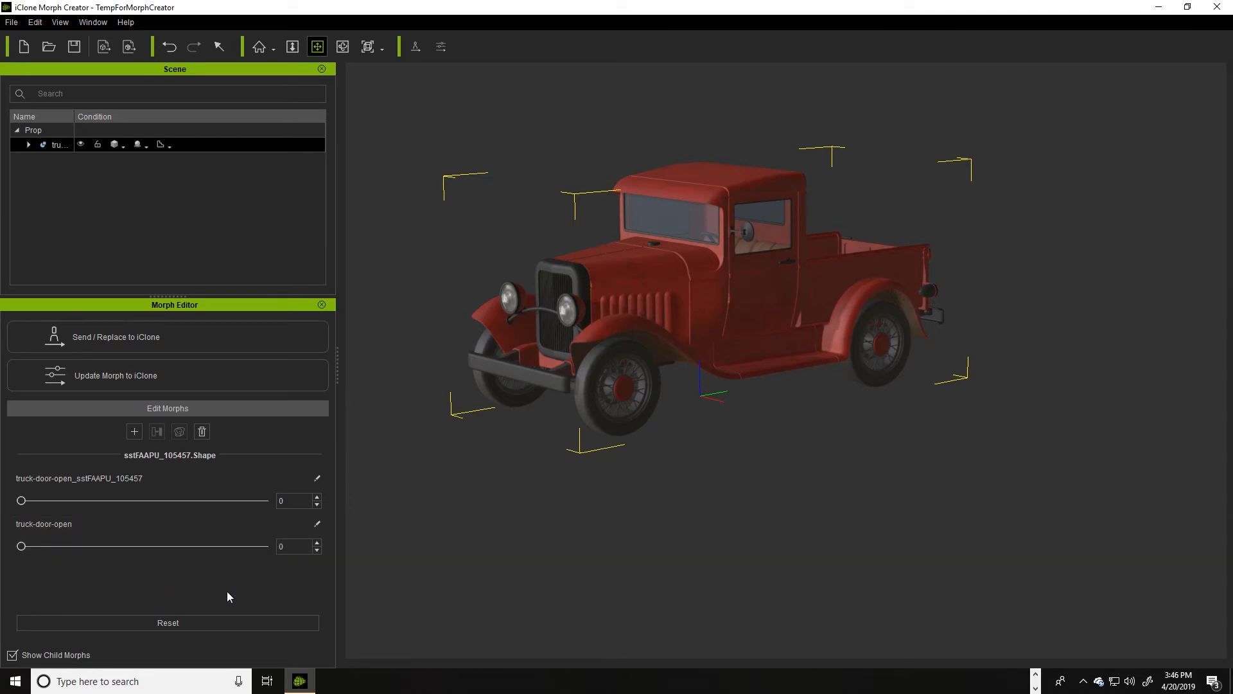
Switch to iClone 7 and open the Morph Animator for the truck prop.
click(1036, 688)
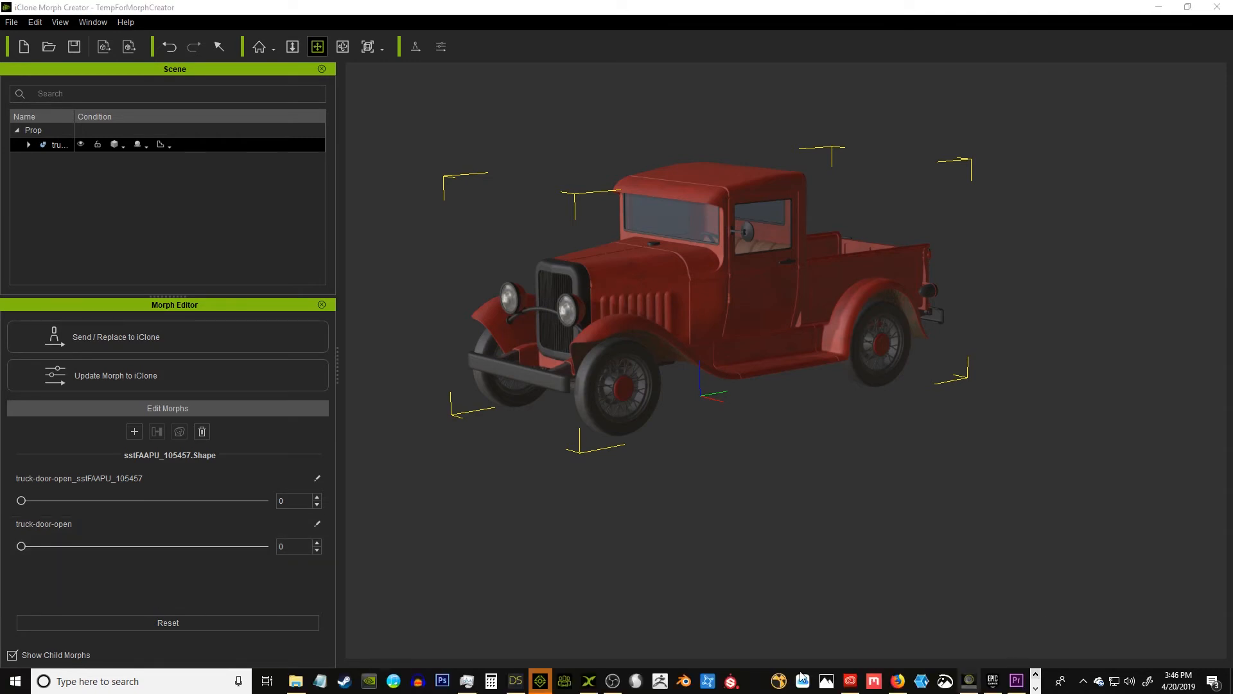
click(542, 683)
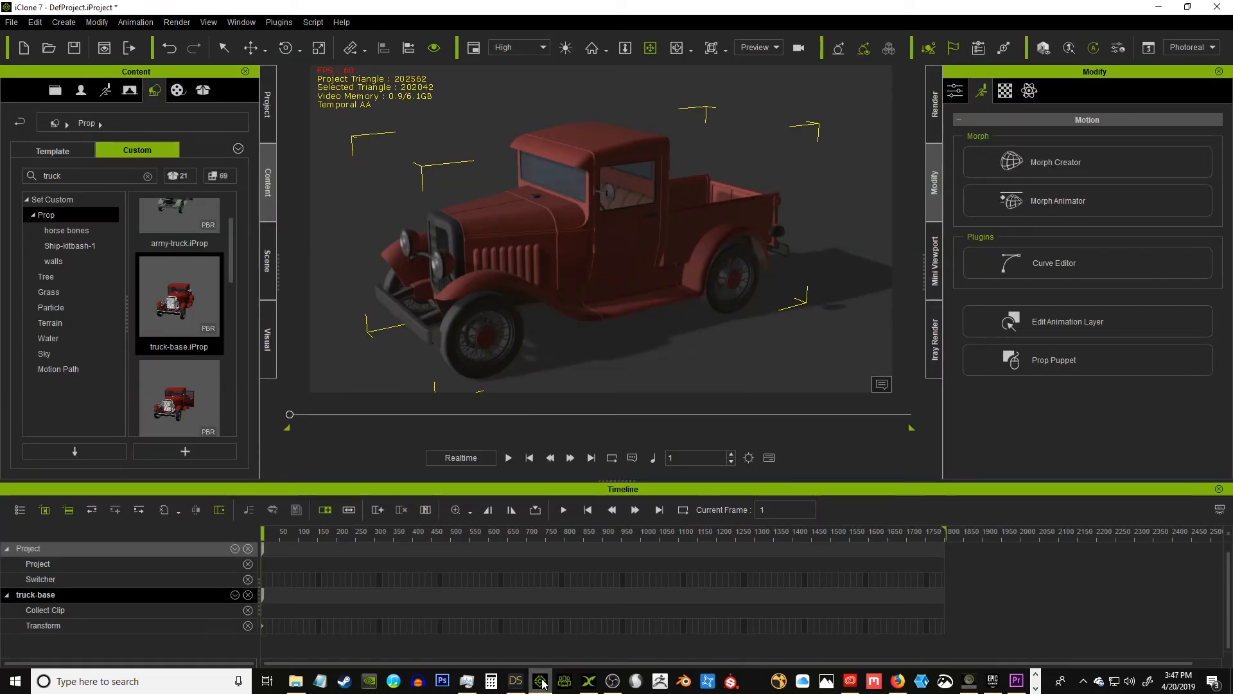
right_drag(639, 190, 739, 190)
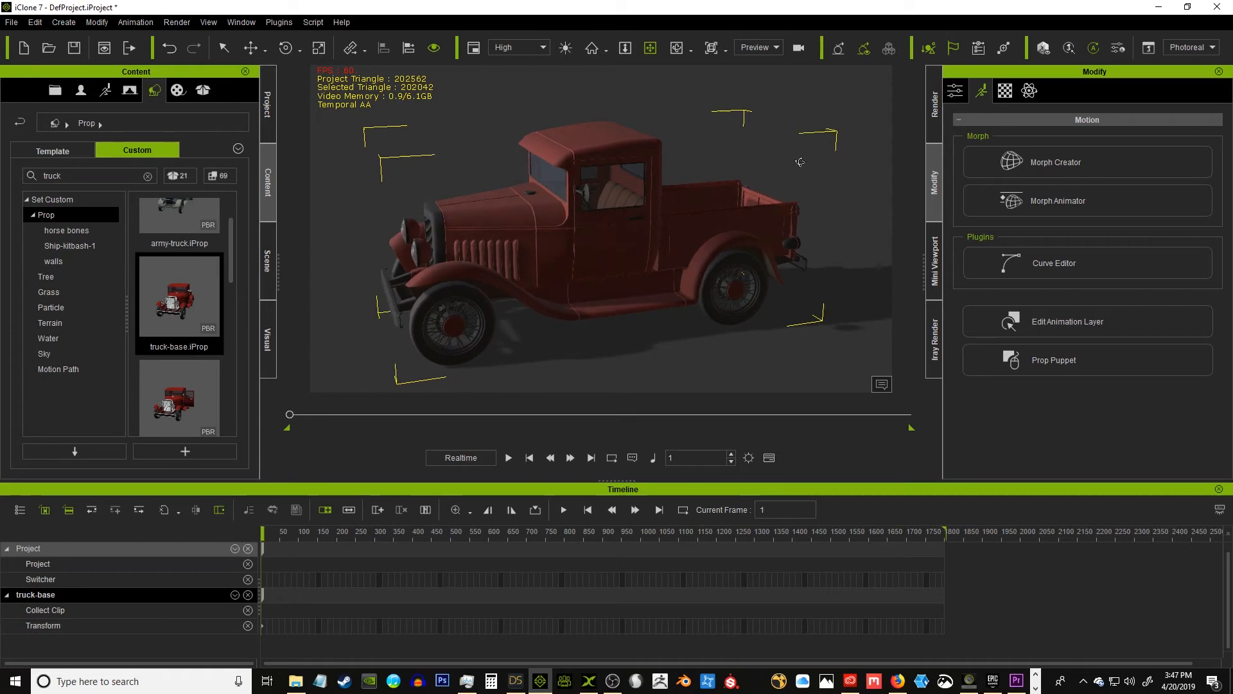
click(1062, 205)
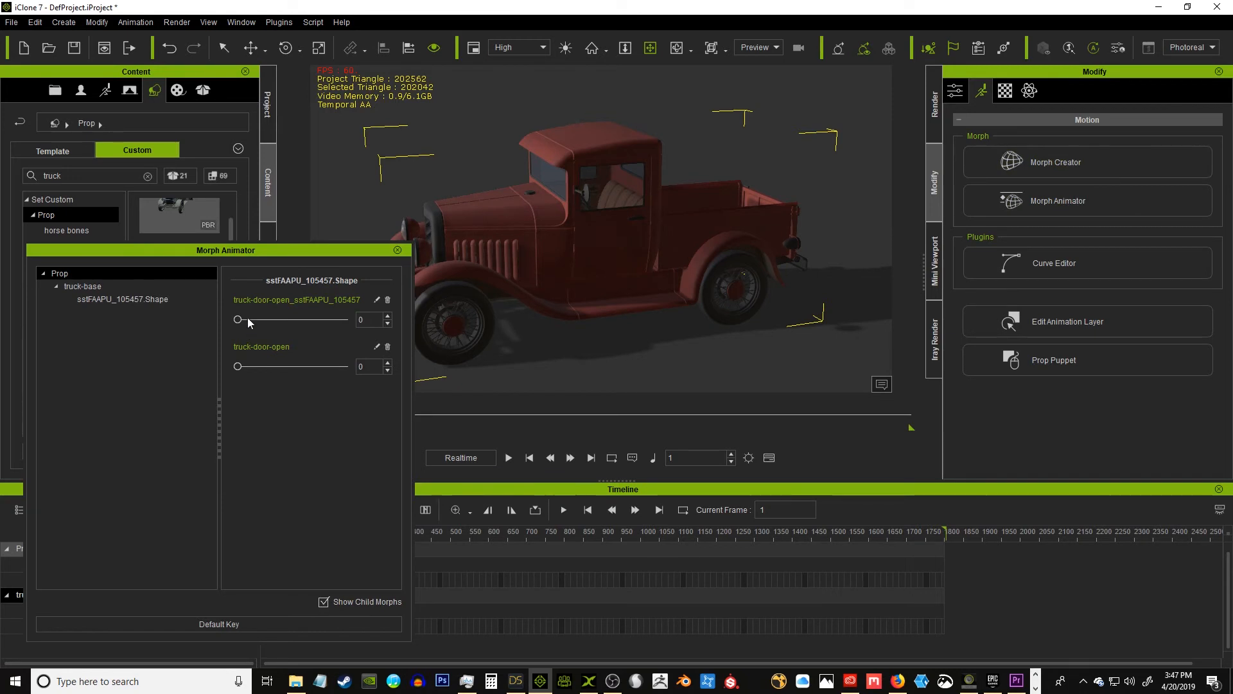
Test the truck-door-open_sstFAAPU_105457 and truck-door-open morphs by sweeping their strengths and returning both to 0, and close the Morph Animator.
drag(259, 250, 144, 255)
drag(124, 323, 216, 323)
drag(132, 370, 73, 388)
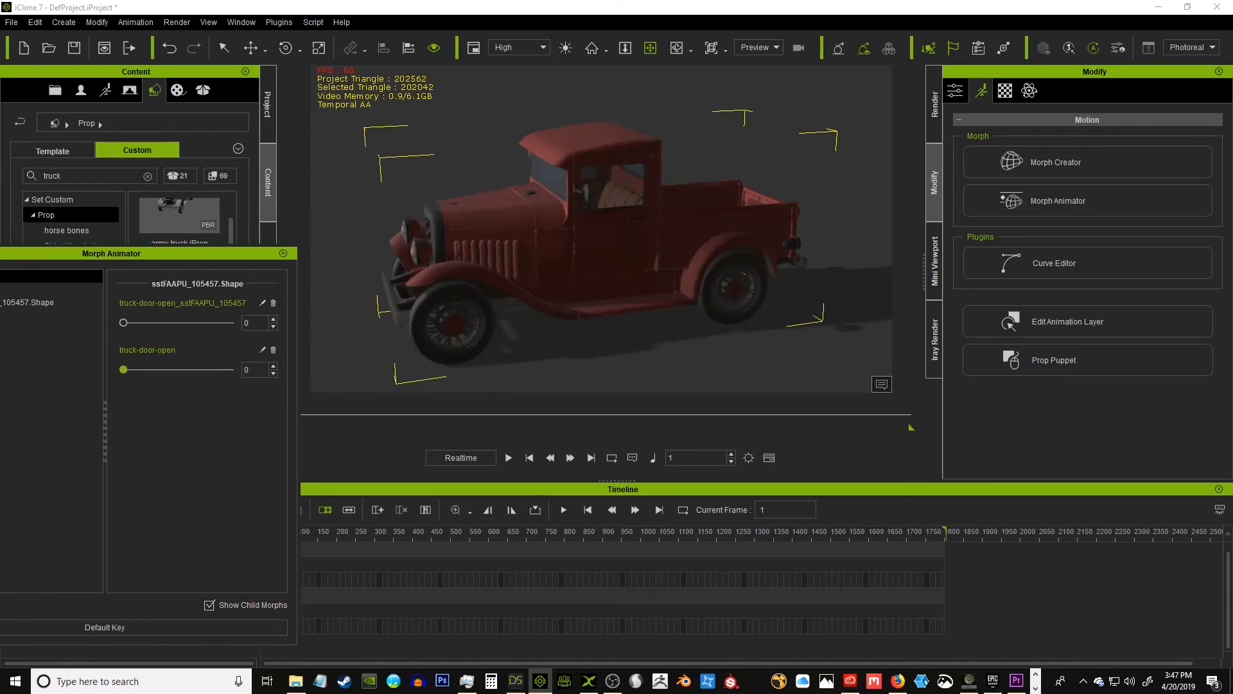
drag(229, 368, 56, 376)
drag(164, 254, 283, 219)
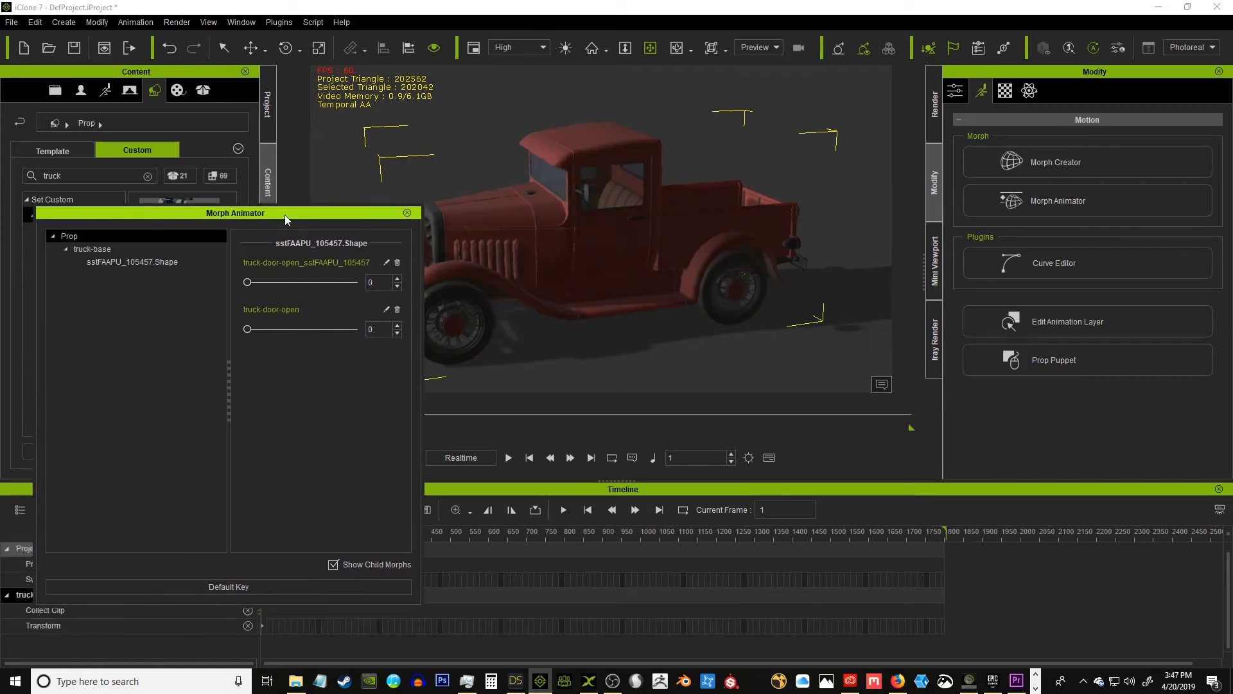
click(405, 213)
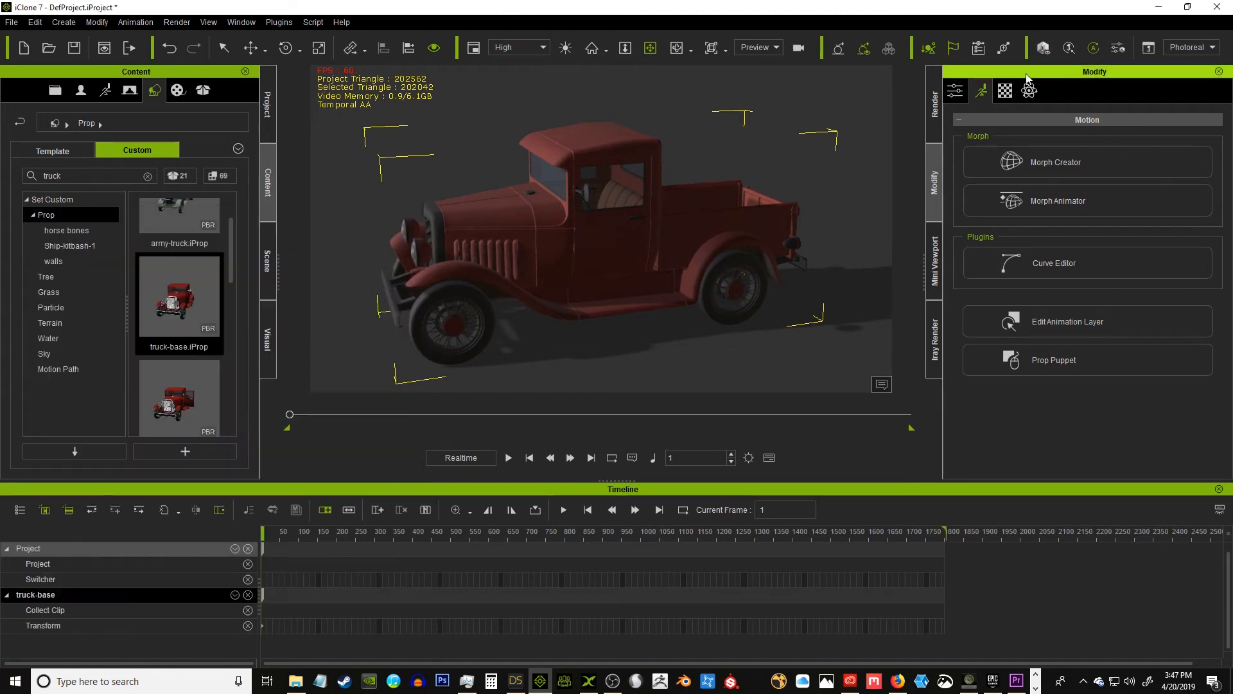
Examine the truck's bone hierarchy for animating, expanding truck-base, sstFAAPU_105457, hull and doorR in the motion layer editor.
right_drag(552, 216, 597, 244)
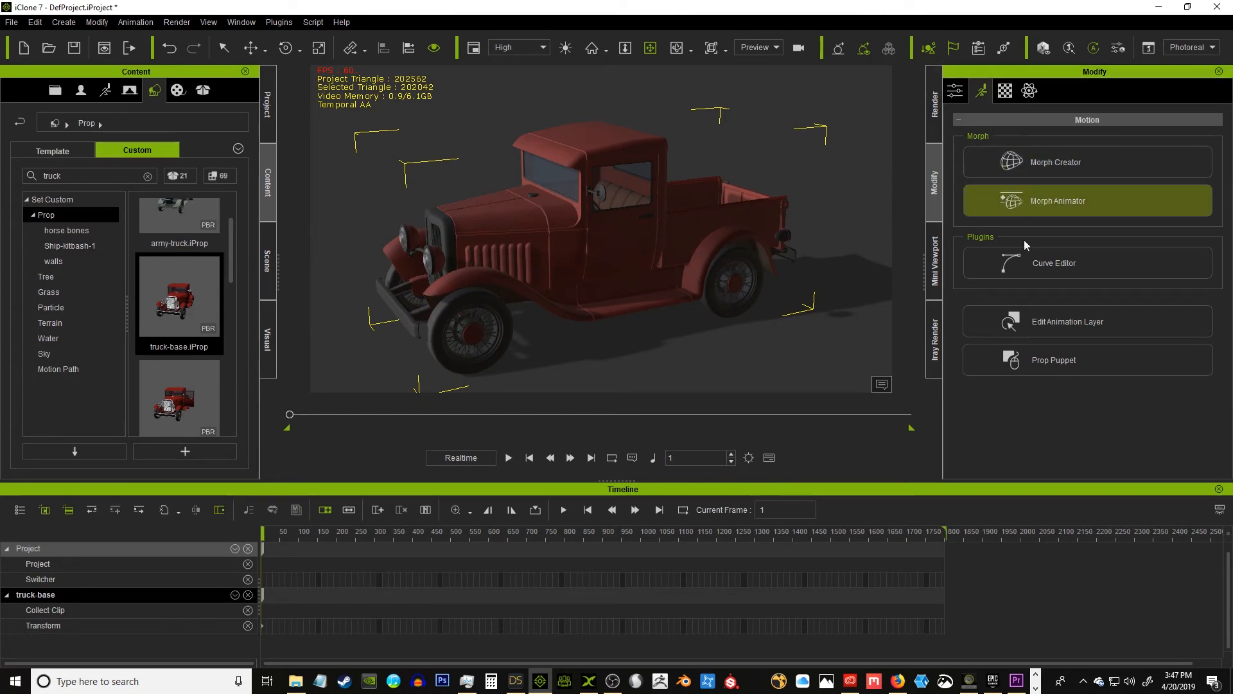
click(1055, 321)
drag(788, 337, 166, 219)
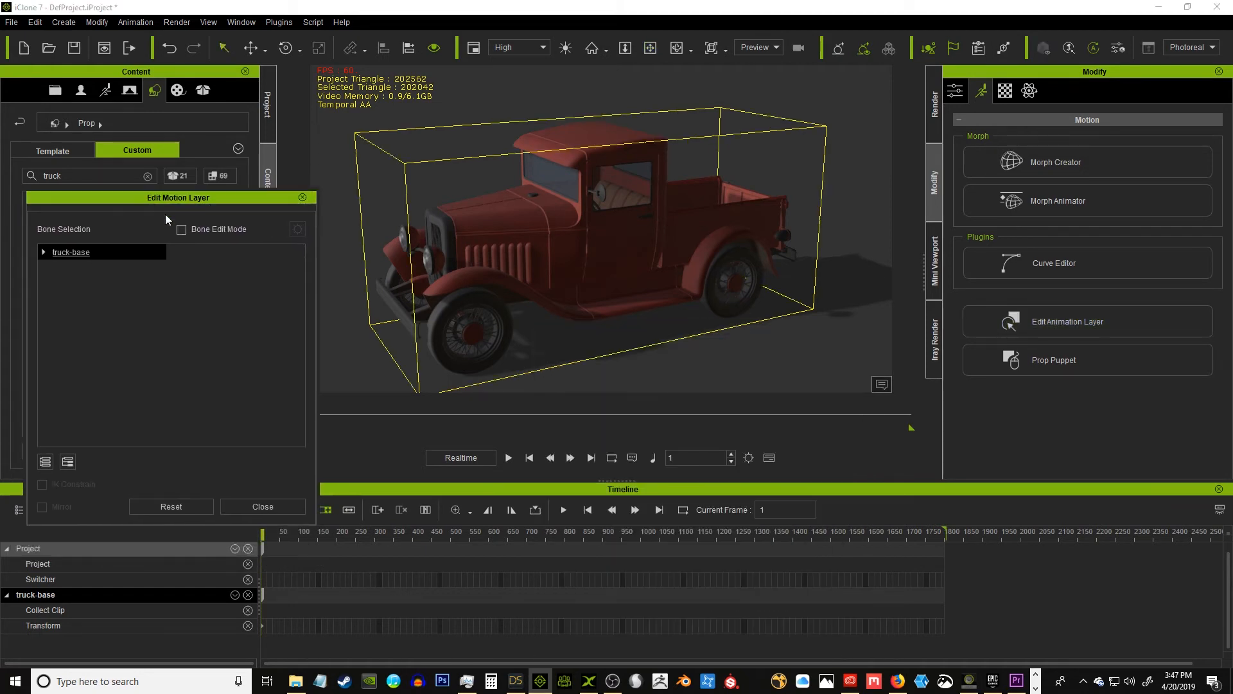
click(45, 252)
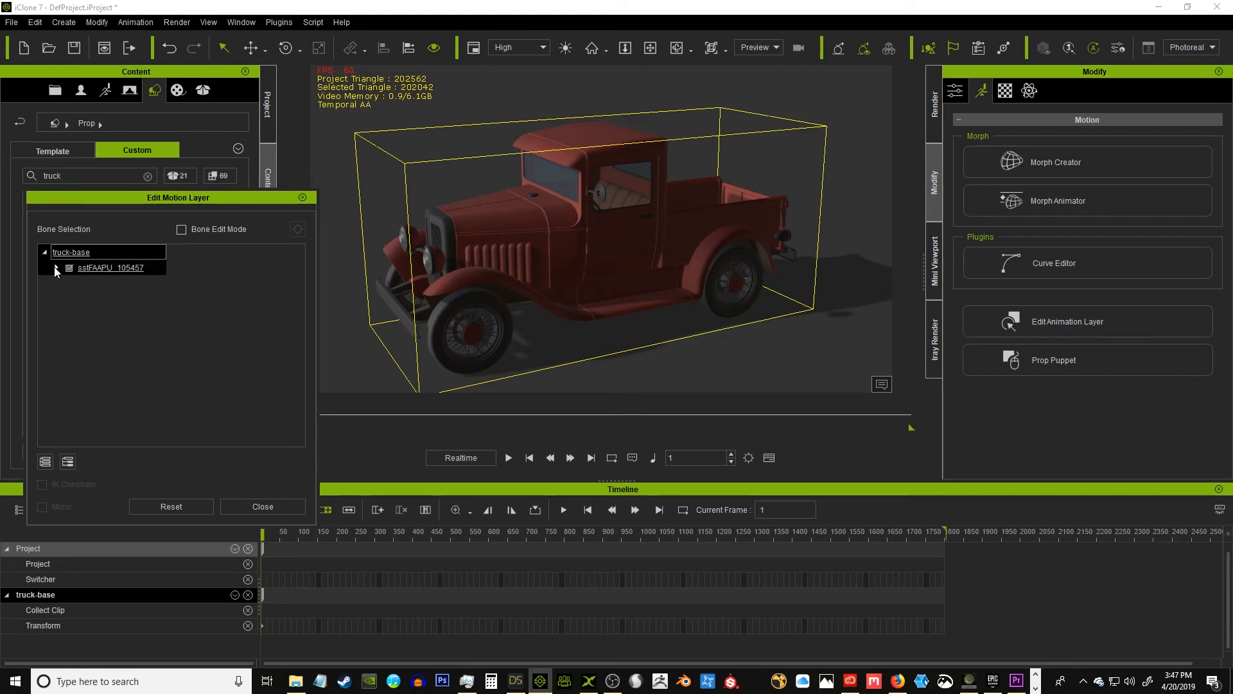
click(56, 267)
click(69, 283)
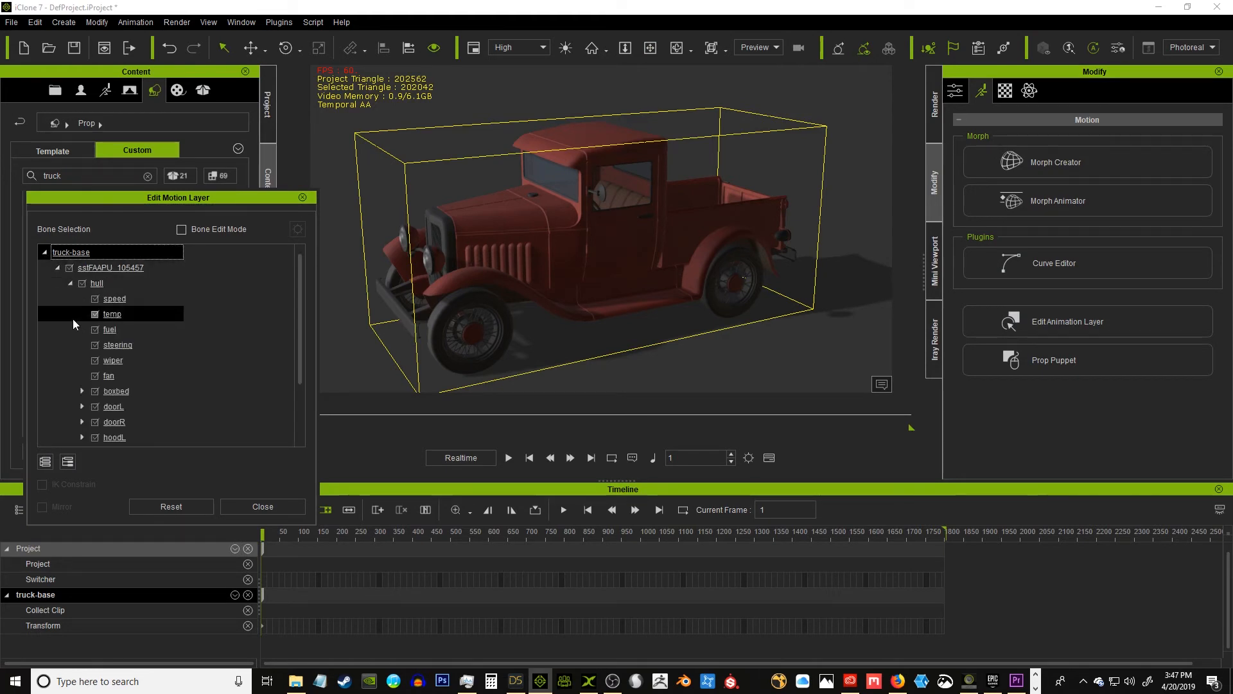
drag(298, 312, 286, 368)
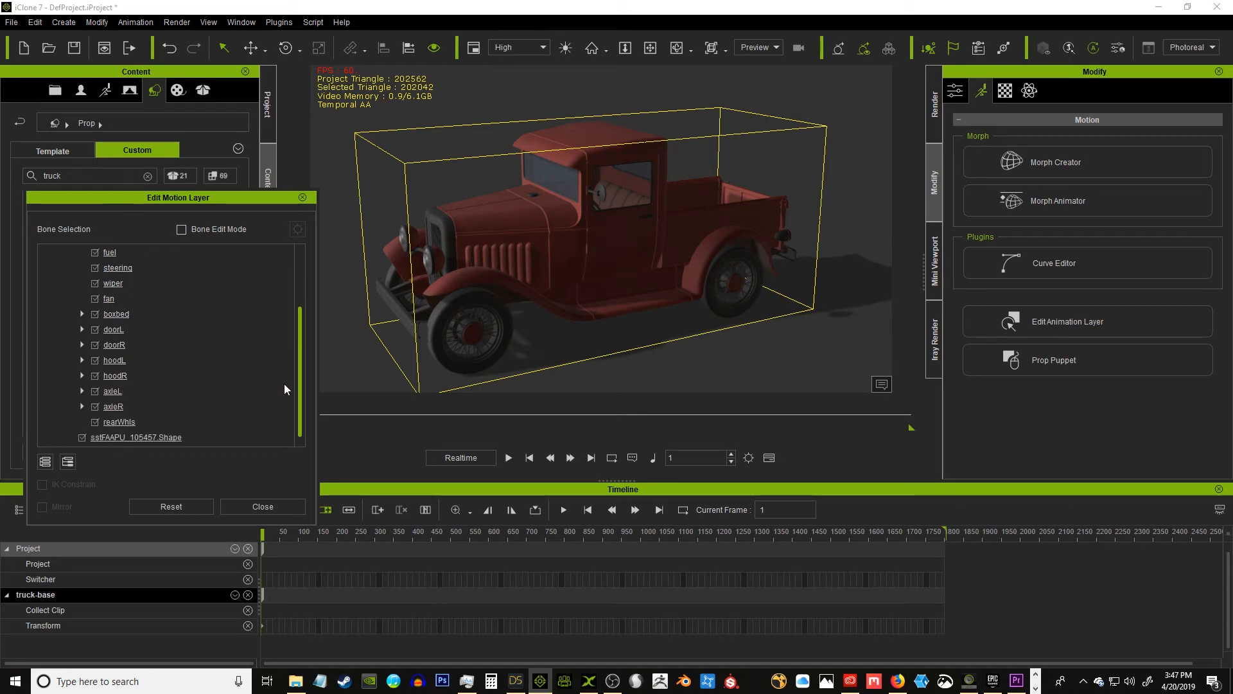
click(82, 345)
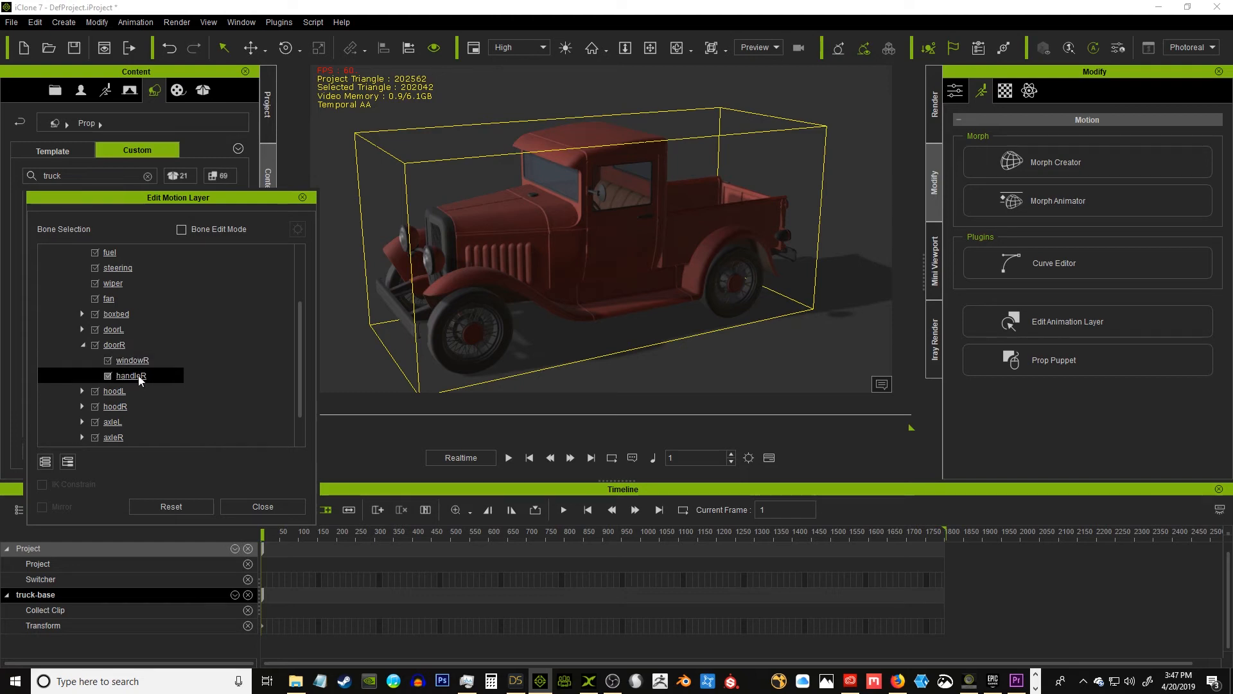
Rotate the doorL bone about its vertical hinge to swing the driver's door, and close the motion layer editor.
click(124, 346)
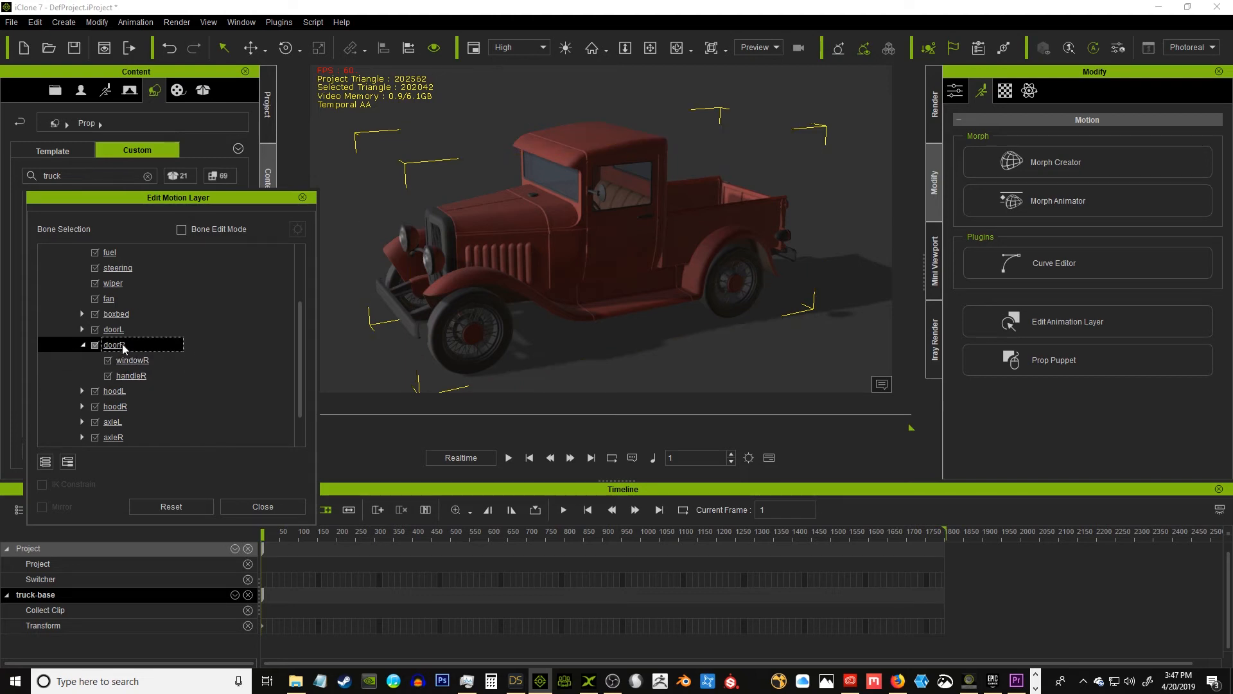
click(285, 48)
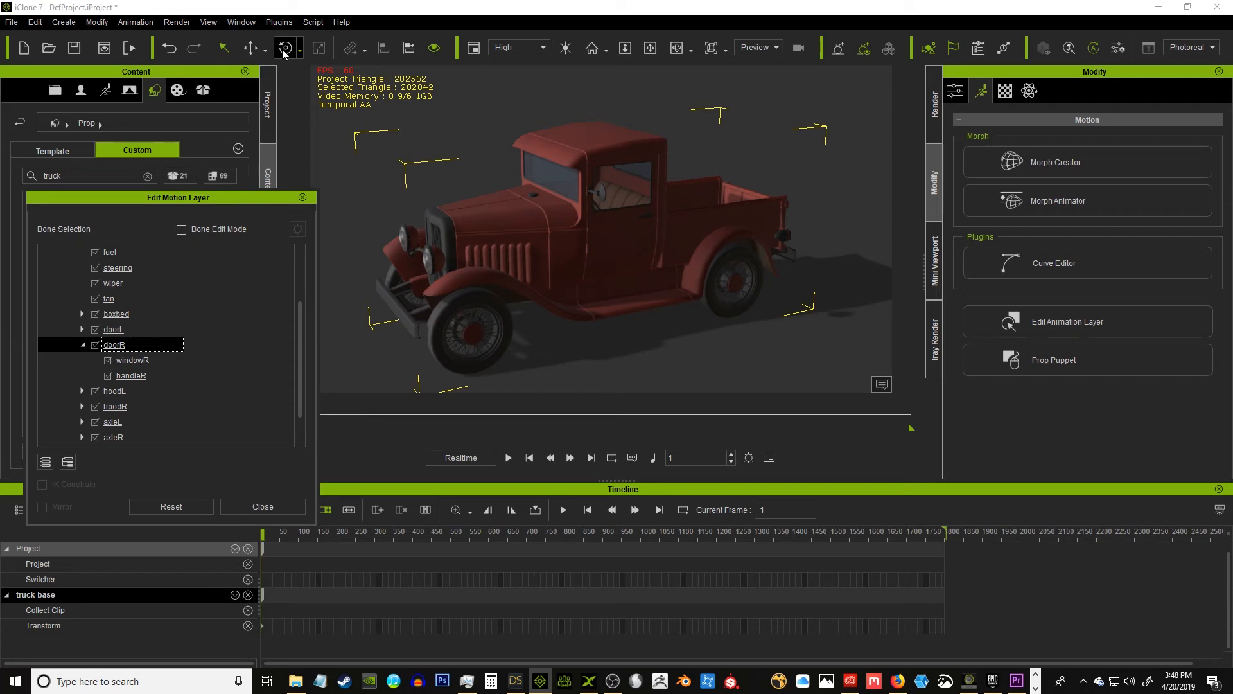
ctrl+click(166, 331)
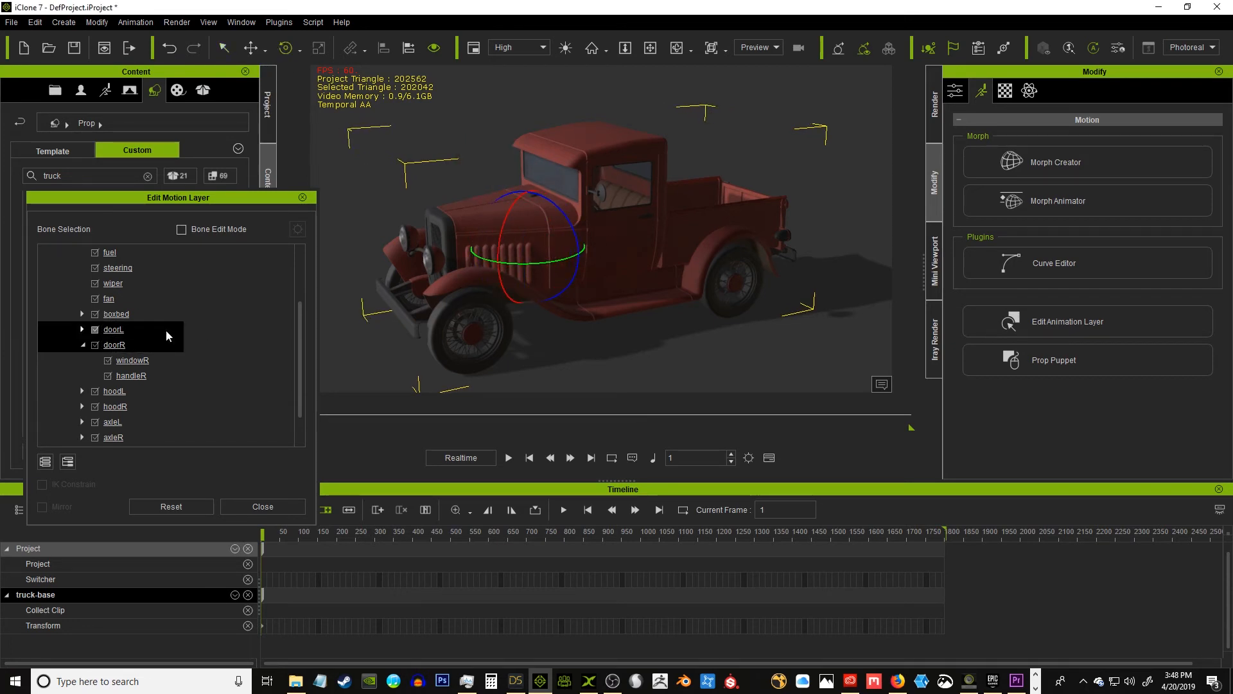
click(83, 329)
click(115, 329)
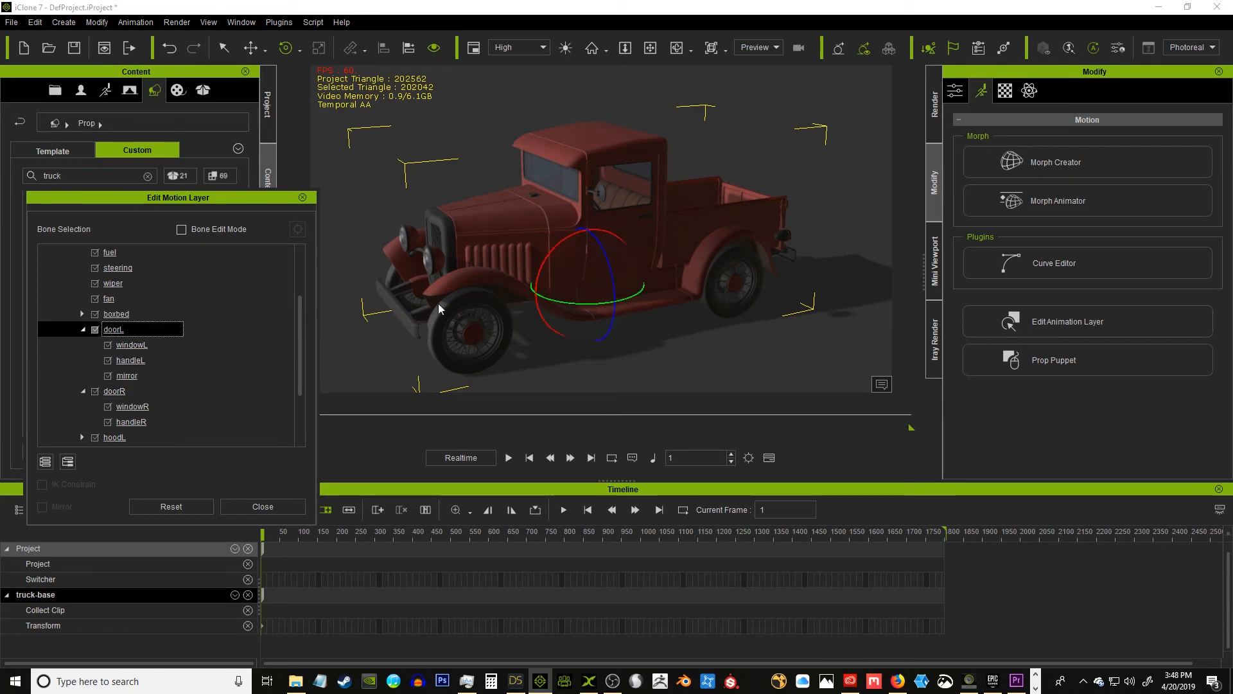
drag(556, 306, 595, 295)
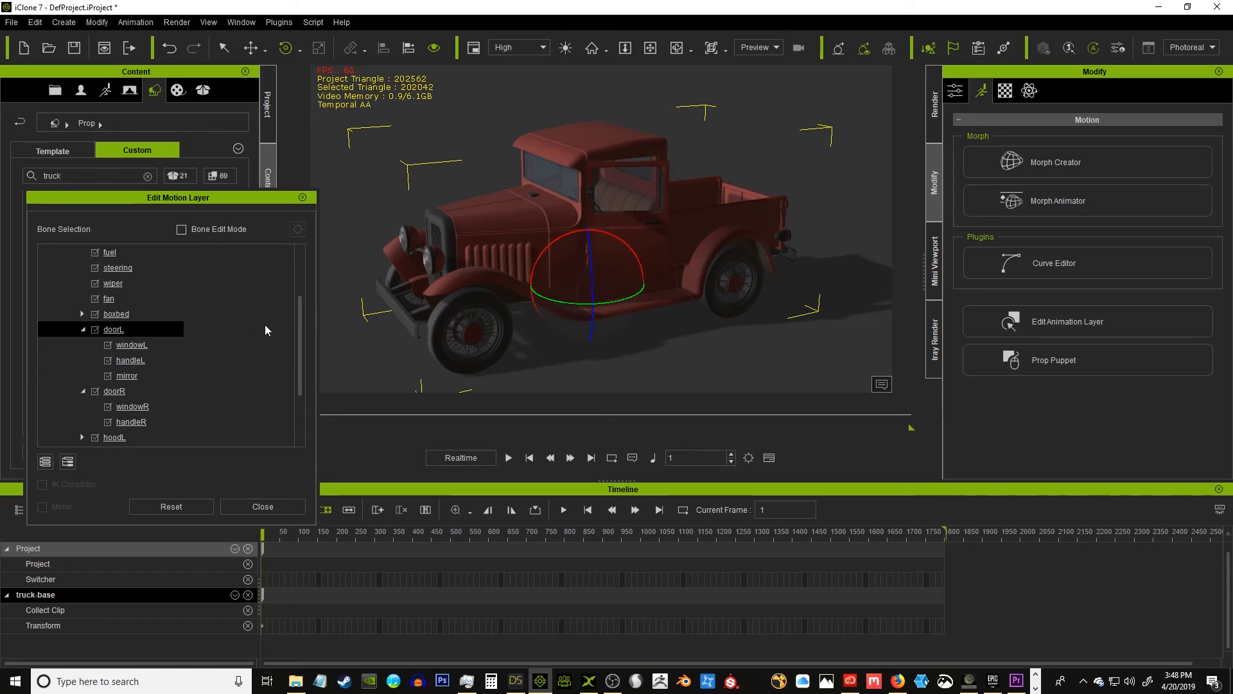
drag(298, 314, 294, 240)
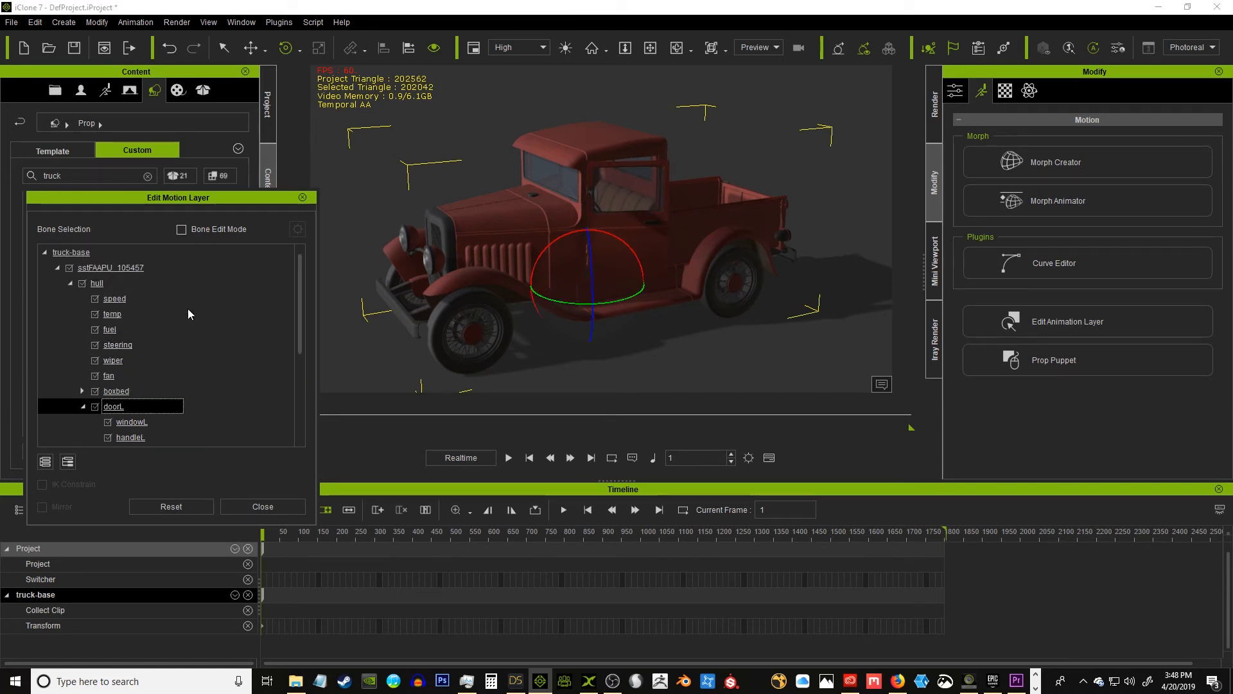
click(302, 197)
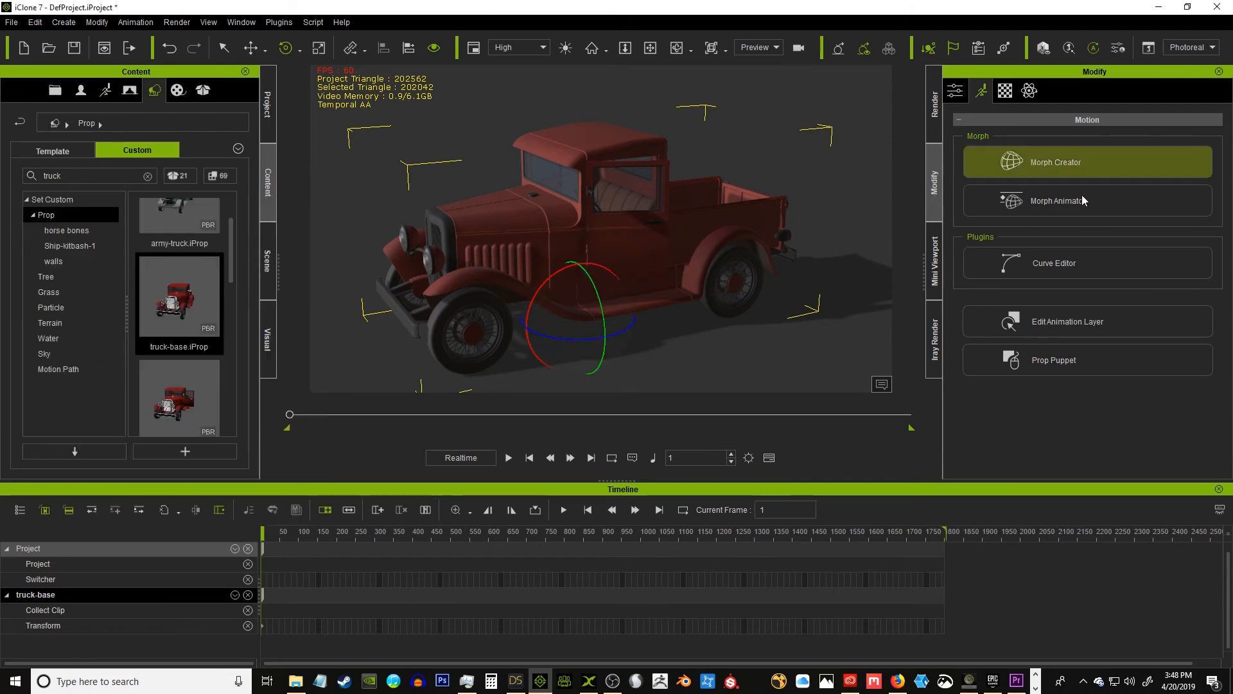
Reopen the truck's motion layer editor and review the door, hood and axle bones in the hierarchy before closing it.
click(1054, 325)
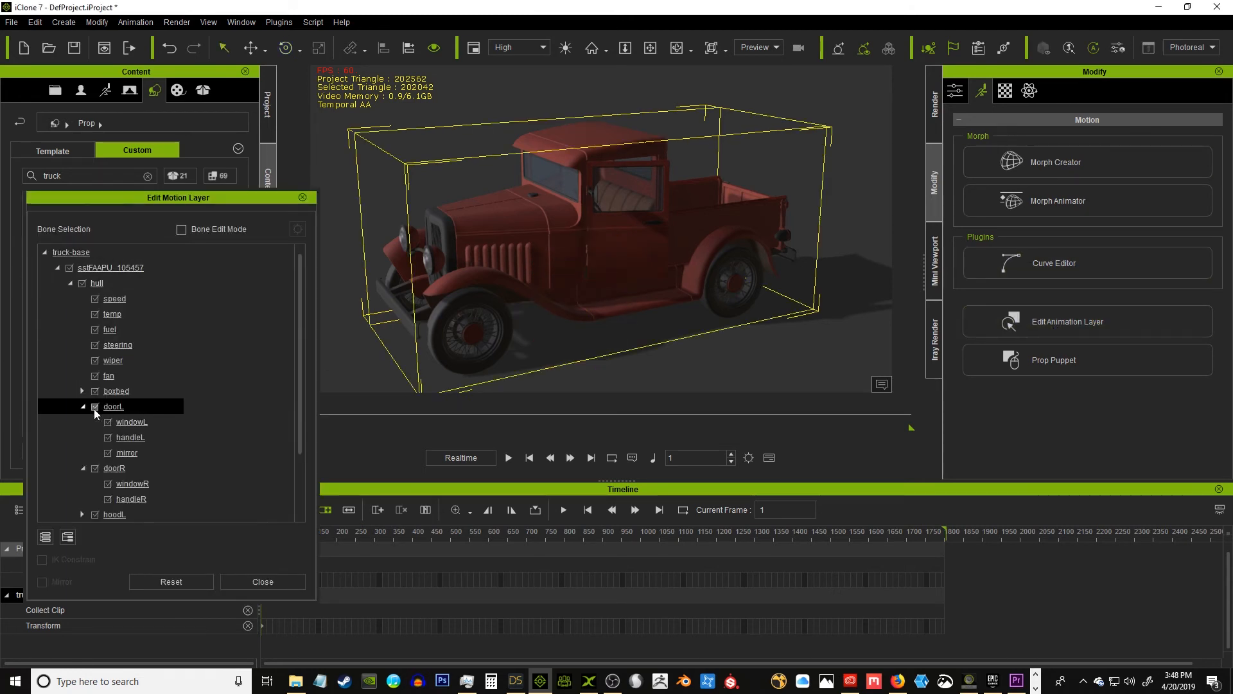
drag(298, 314, 296, 195)
click(1056, 325)
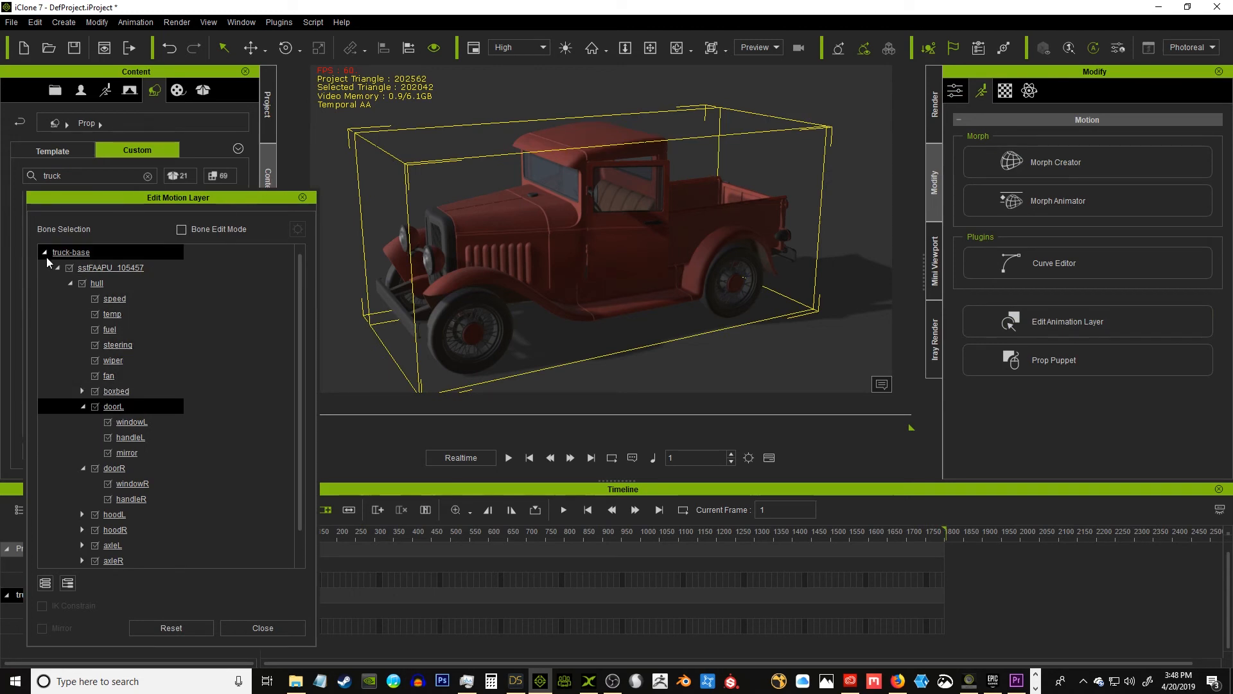
drag(272, 201, 286, 116)
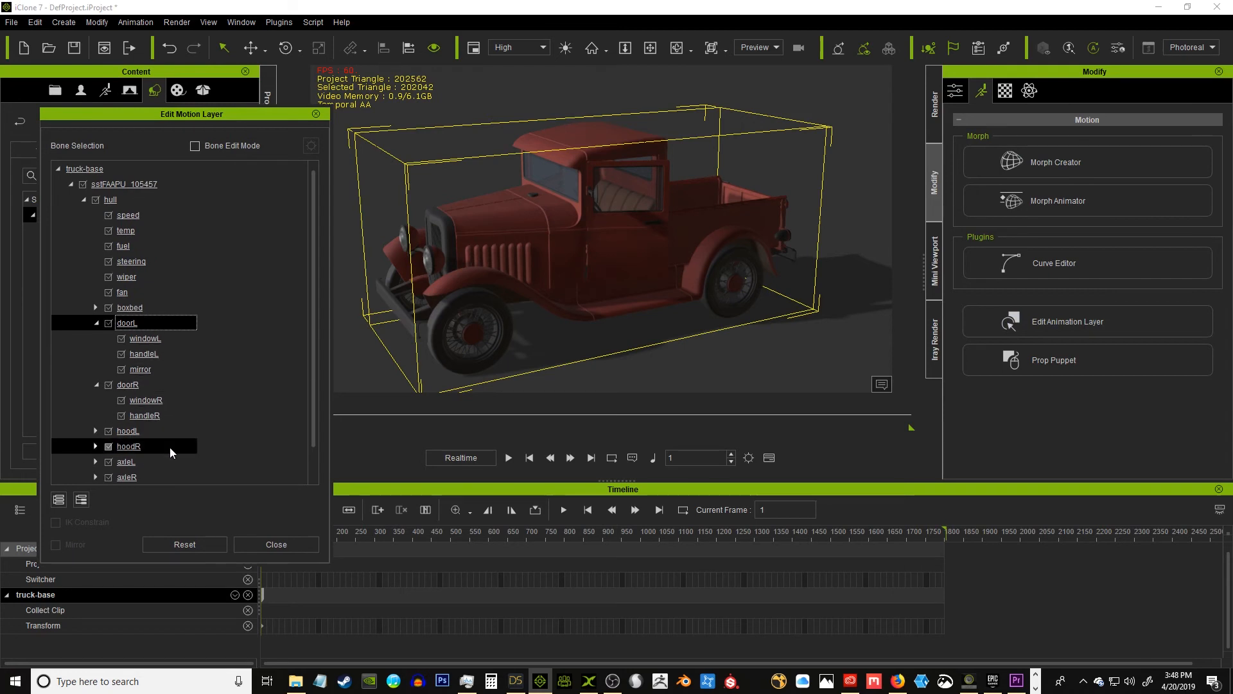
click(316, 114)
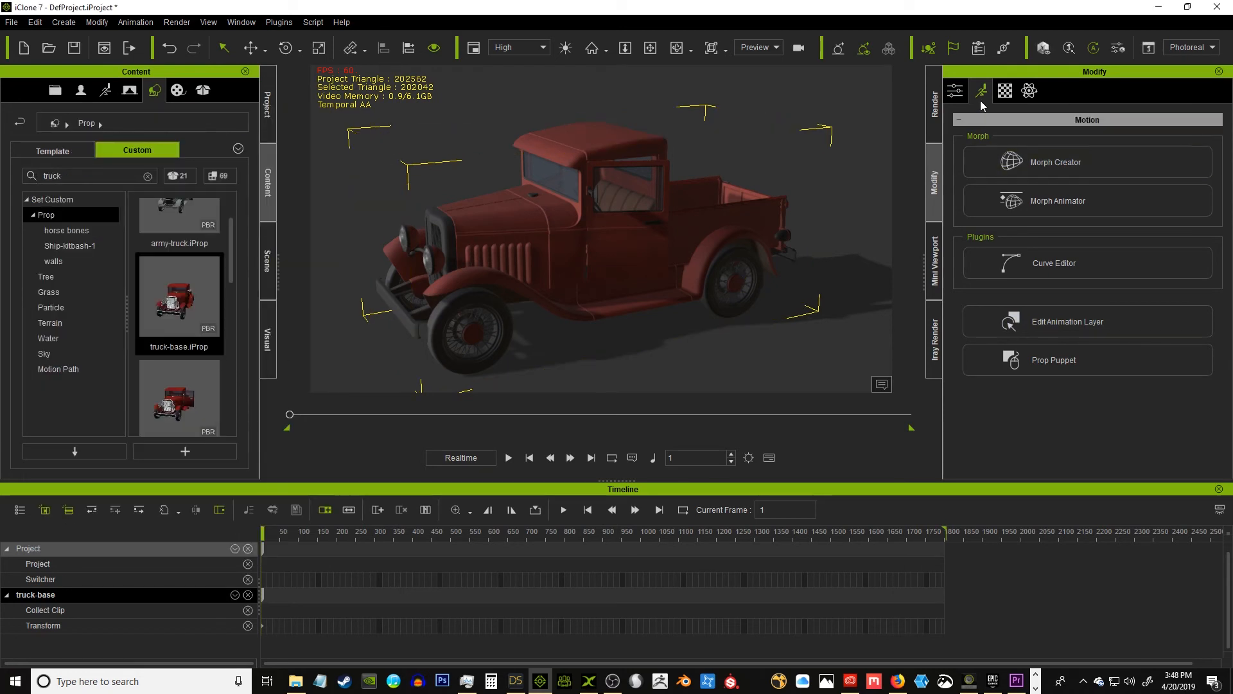
Set the truck-door-open_sstFAAPU_105457 morph to 100 at frame 52 in the Morph Animator.
click(1052, 200)
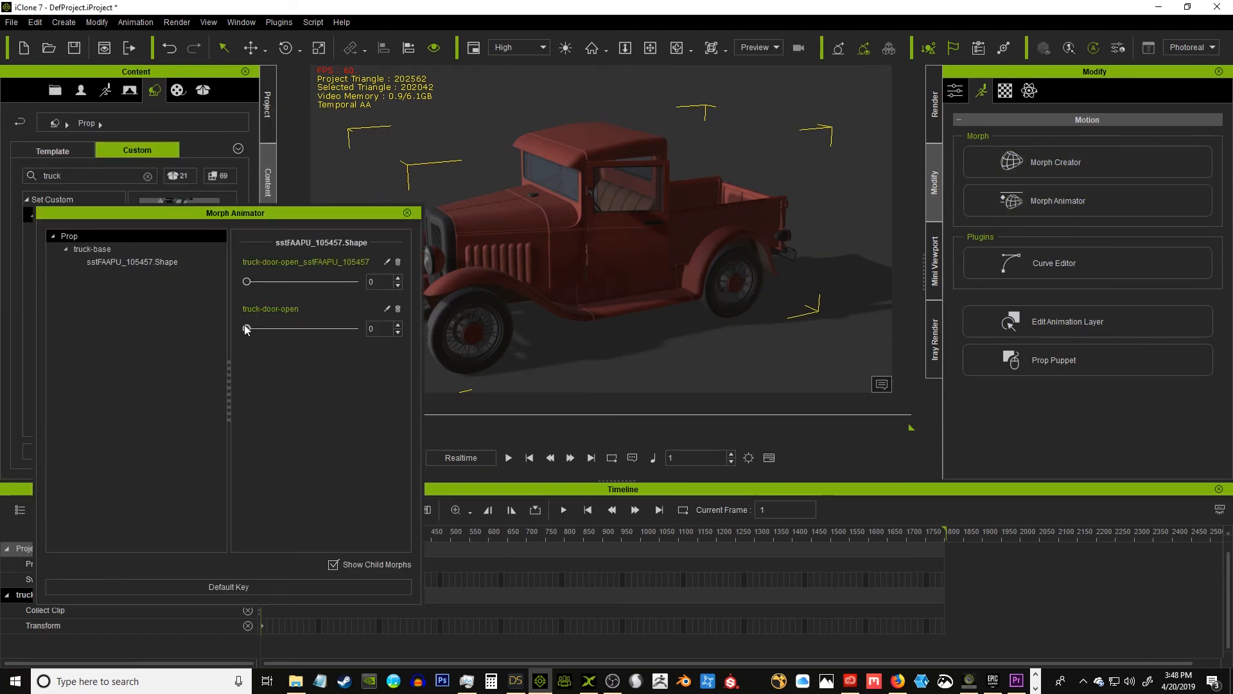
mouse_move(248, 283)
mouse_down()
mouse_move(290, 282)
mouse_move(250, 283)
mouse_up()
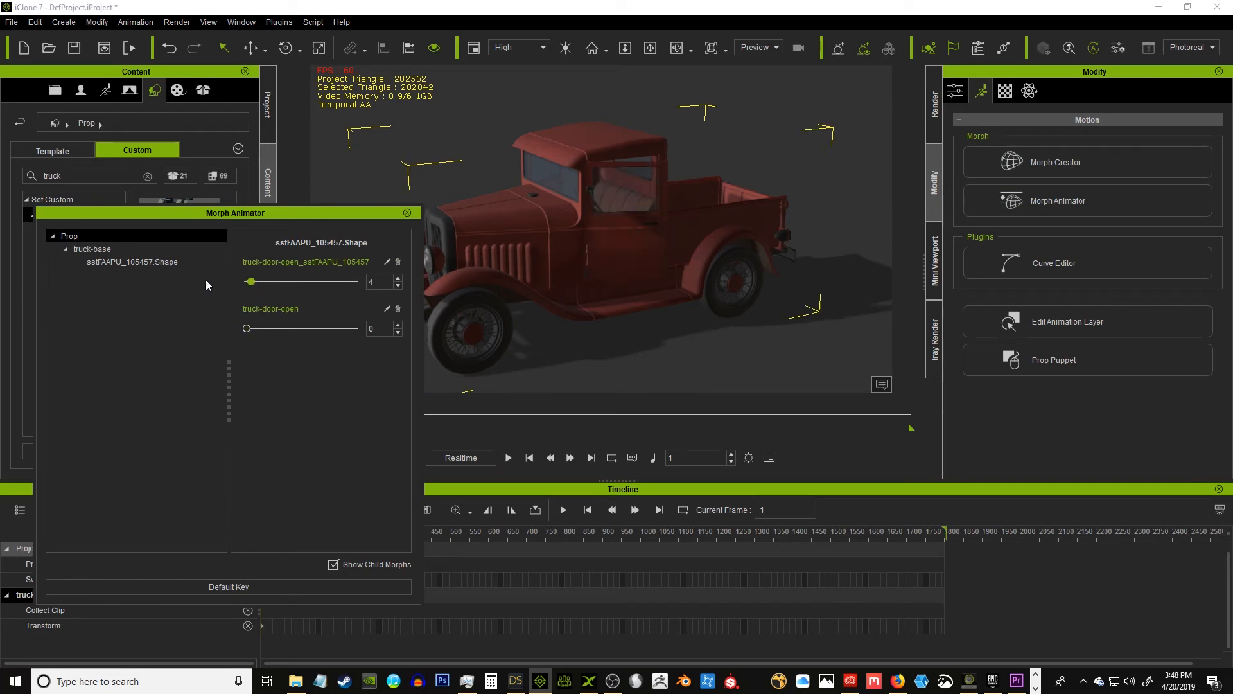
drag(343, 212, 193, 197)
click(651, 49)
right_drag(468, 199, 572, 196)
drag(298, 416, 310, 414)
mouse_move(97, 265)
mouse_down()
mouse_move(134, 269)
mouse_move(120, 265)
mouse_up()
drag(23, 276, 374, 293)
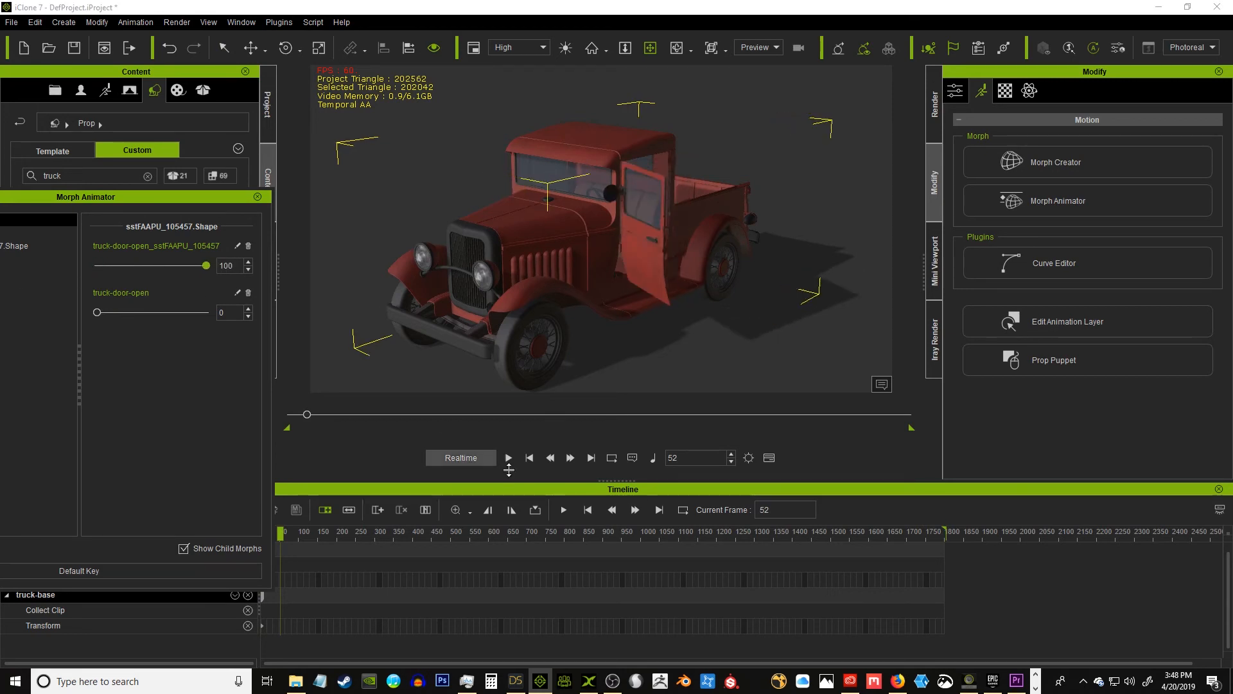
Key the truck-door-open morph at 0 on frame 86 and set it to 100 on frame 105.
click(319, 414)
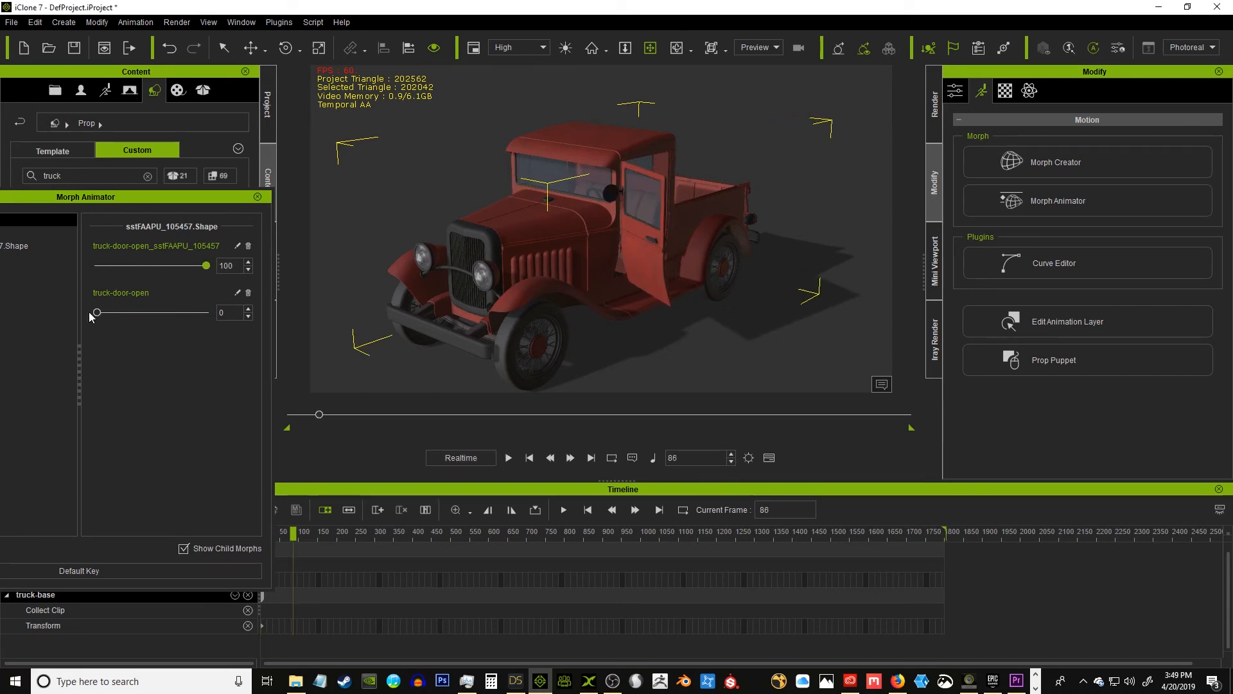
drag(97, 312, 49, 325)
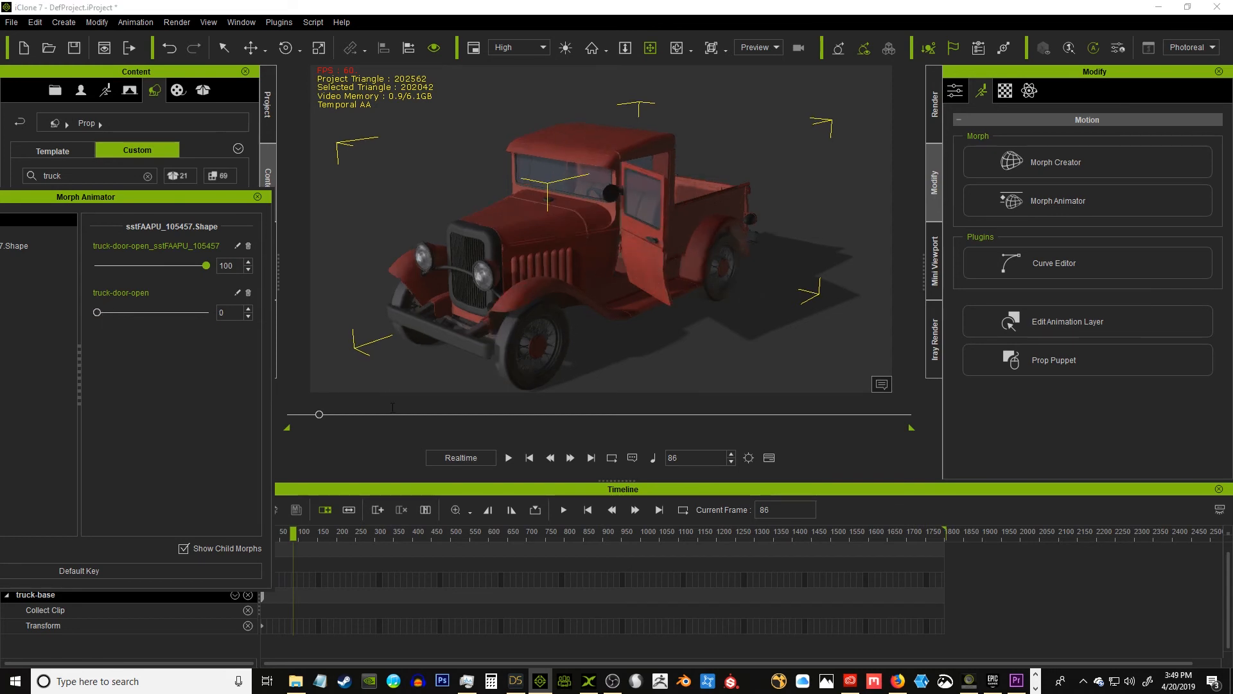
click(300, 533)
drag(98, 312, 248, 319)
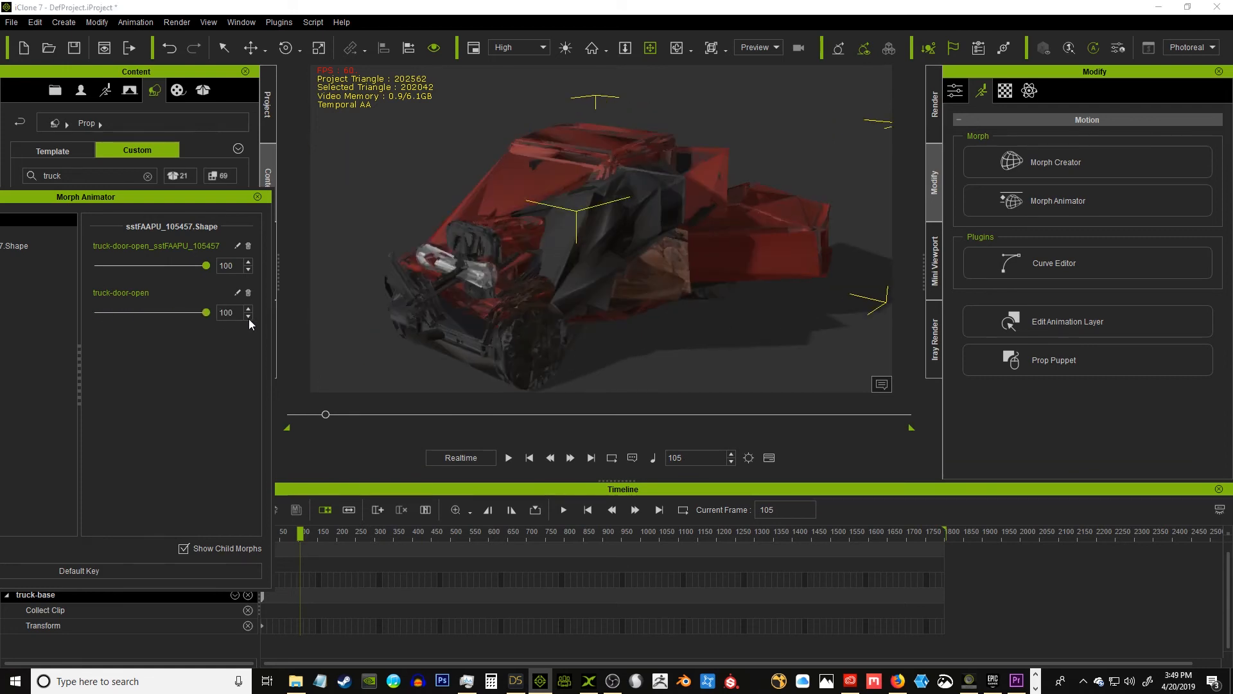
Play the morph animation from the start and stop it past frame 105.
click(529, 457)
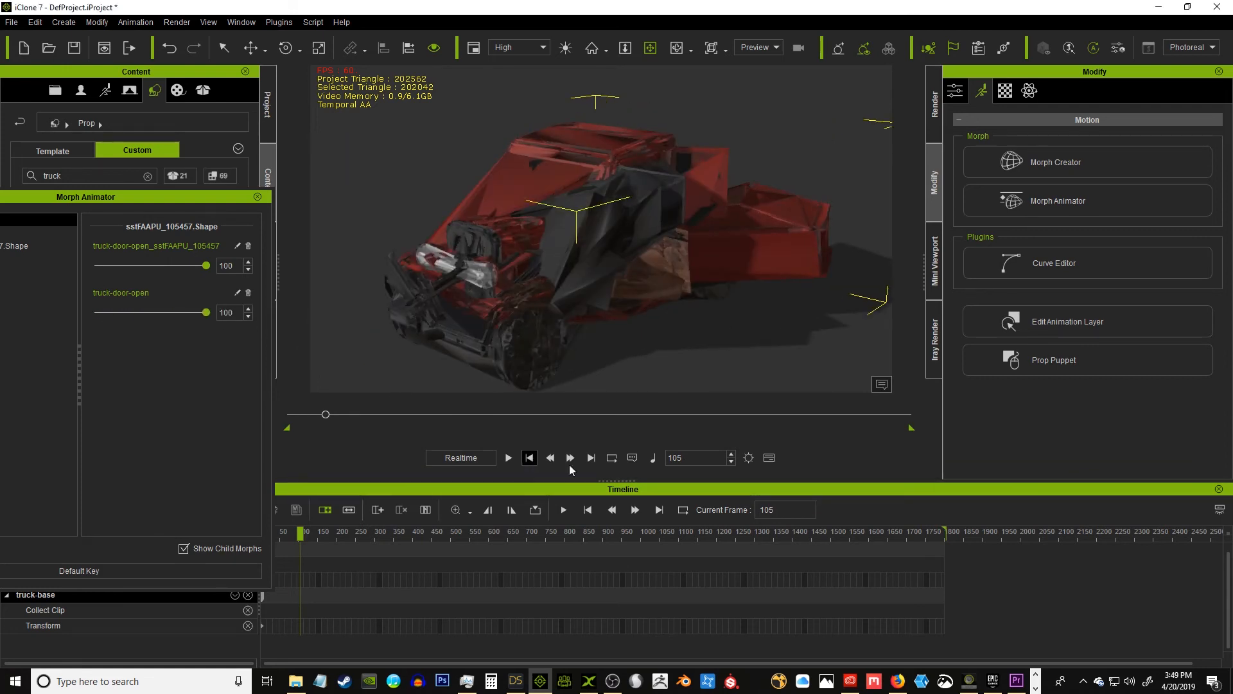
click(509, 458)
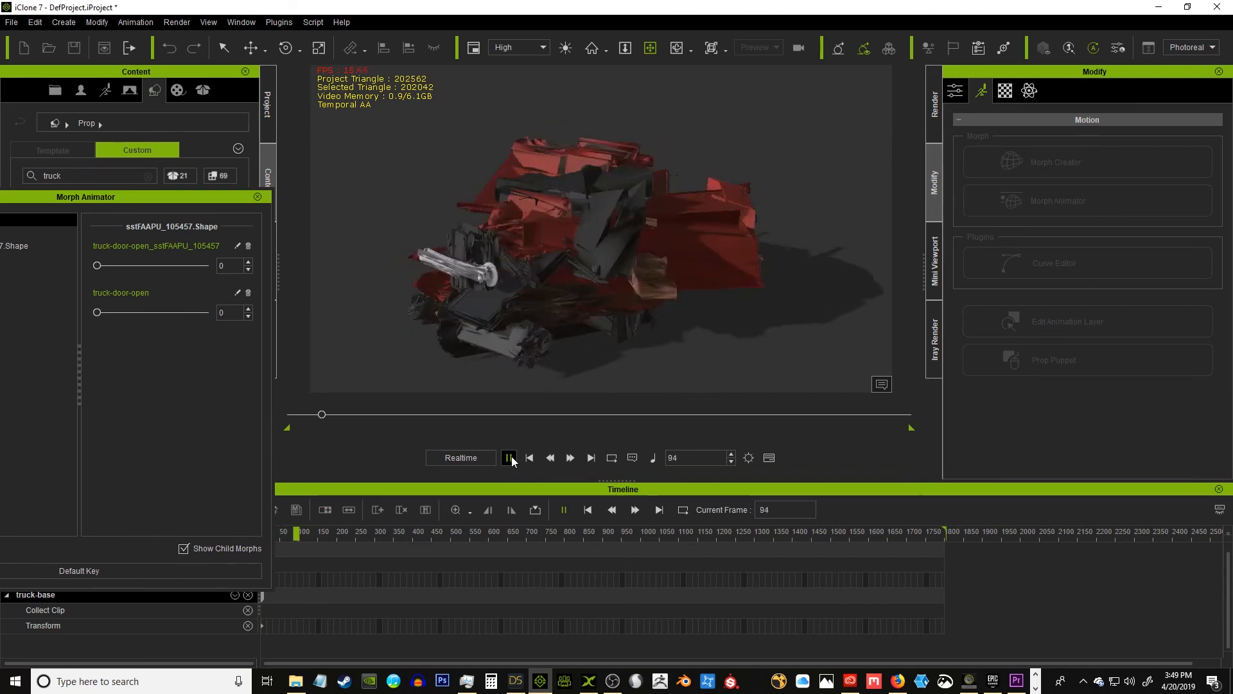
key(space)
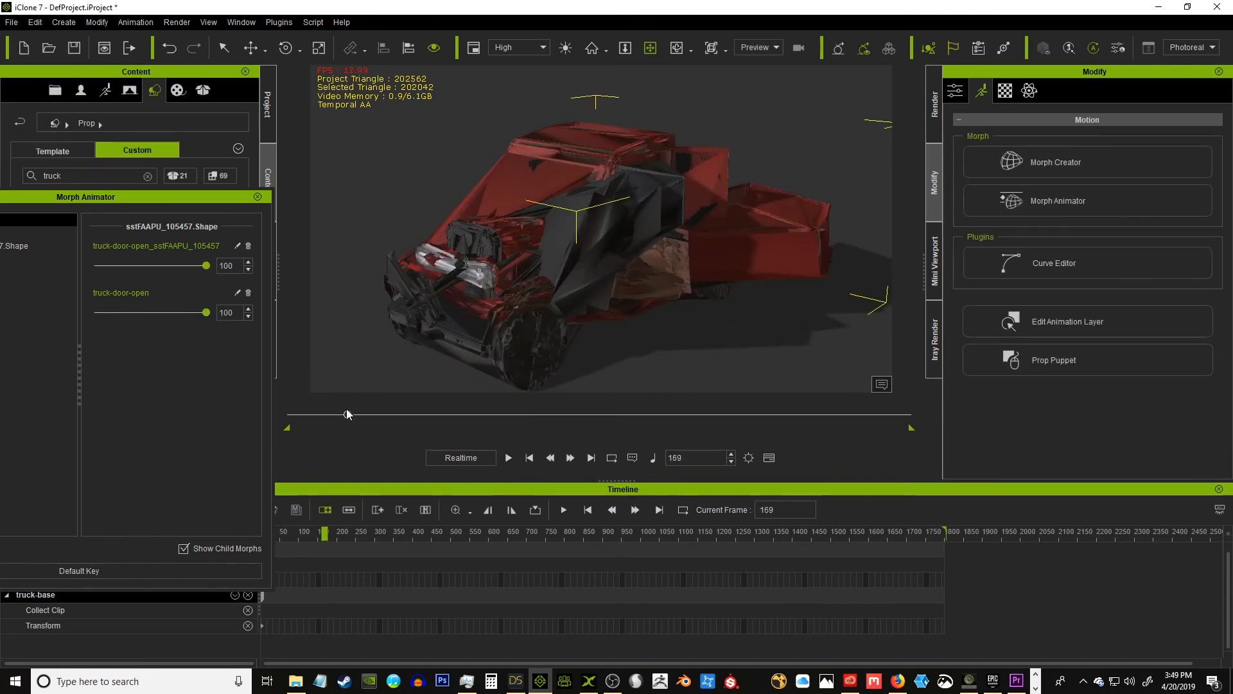
Close the Morph Animator and switch to DAZ Studio with the pickup truck scene.
click(258, 197)
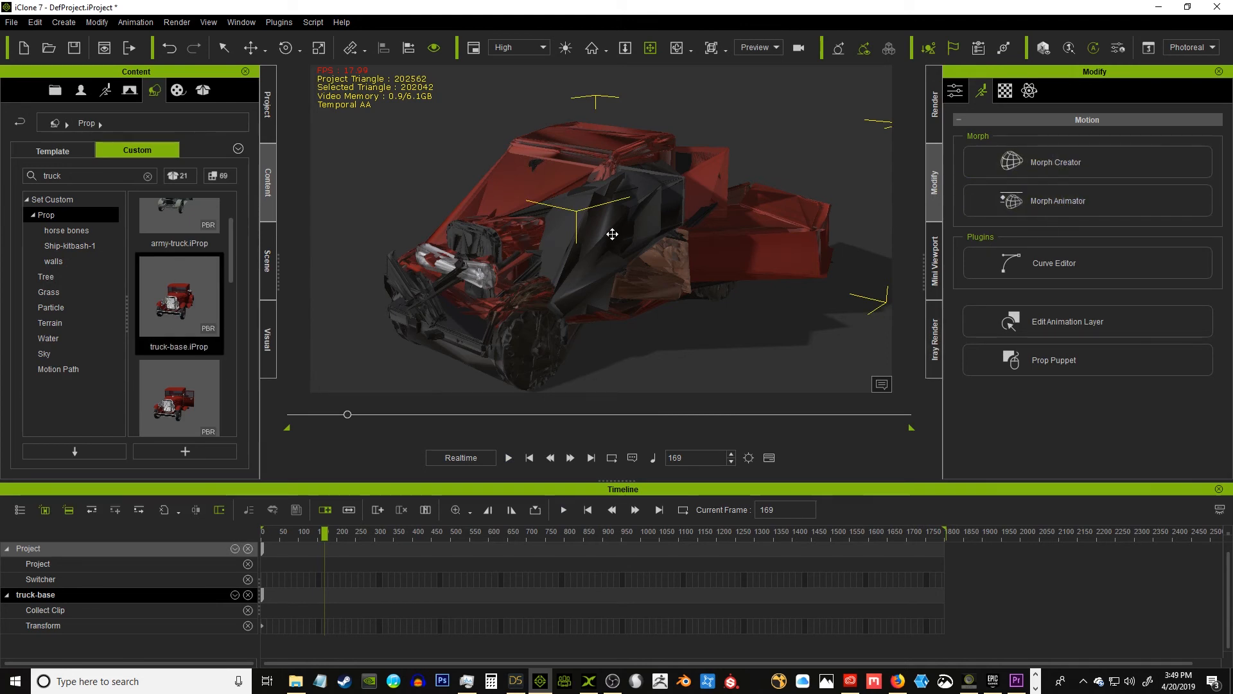
middle_drag(612, 272, 587, 263)
click(516, 680)
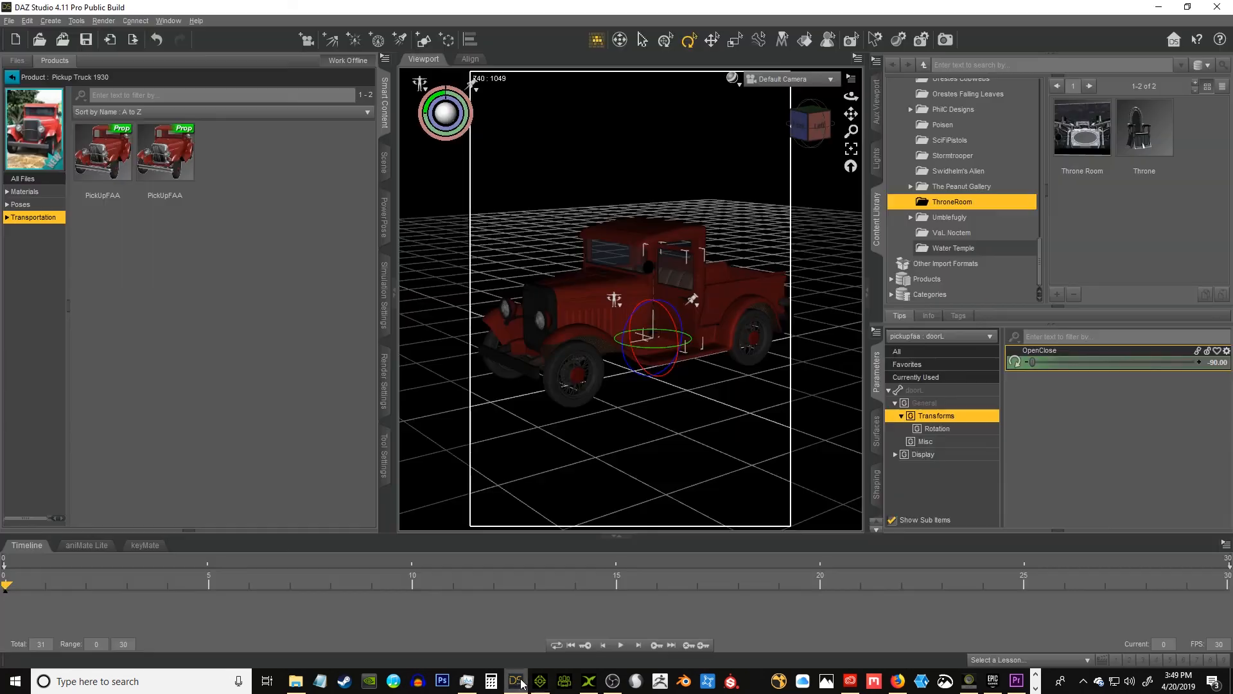
Close the truck's left door by setting OpenClose to 0, and raise the left hood panel to 90.
drag(1038, 359, 1228, 368)
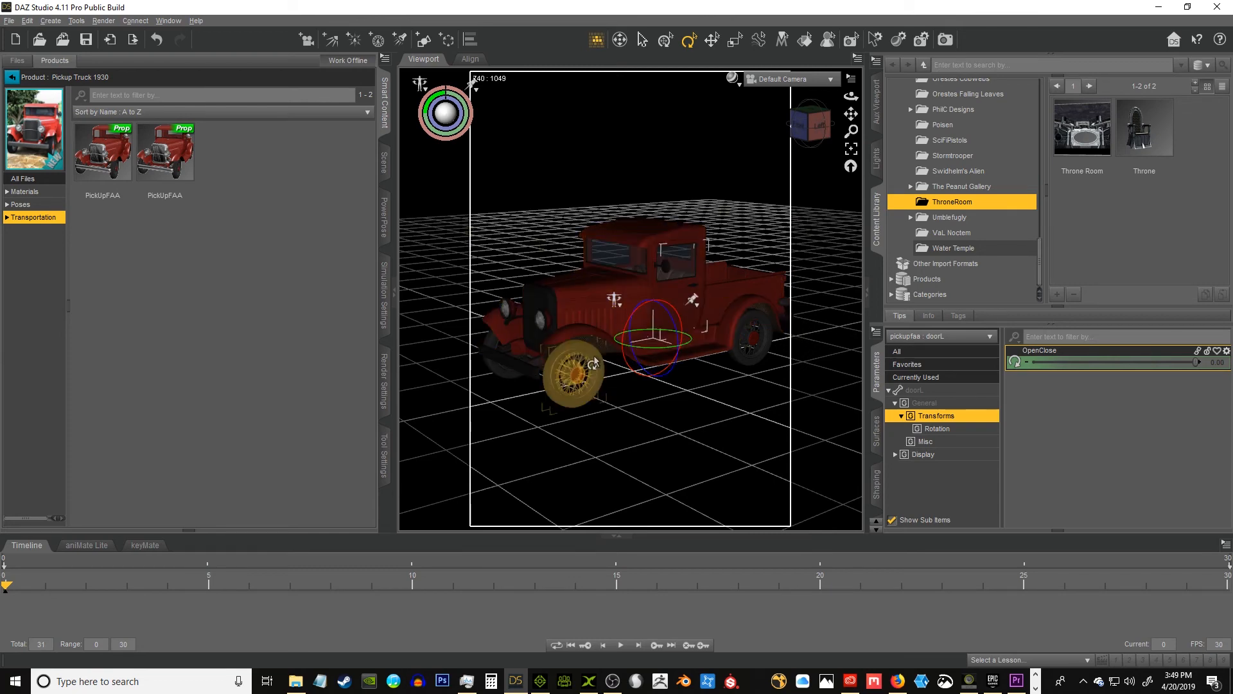
click(582, 265)
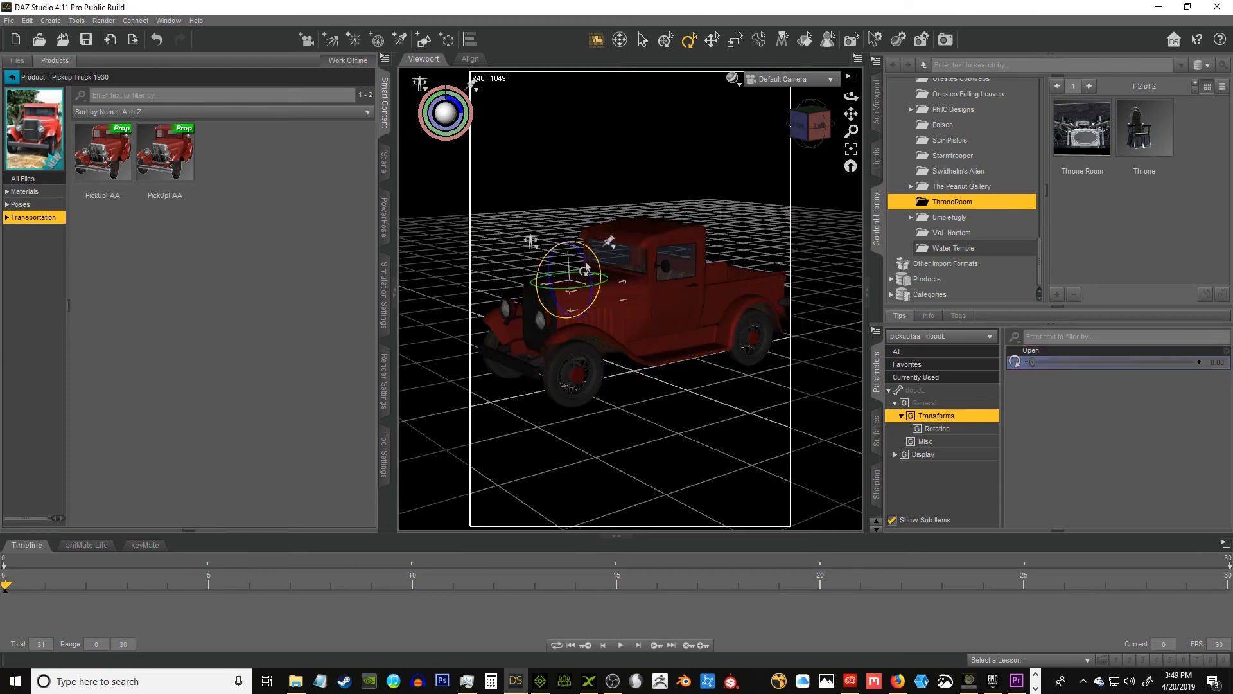
drag(581, 265, 564, 405)
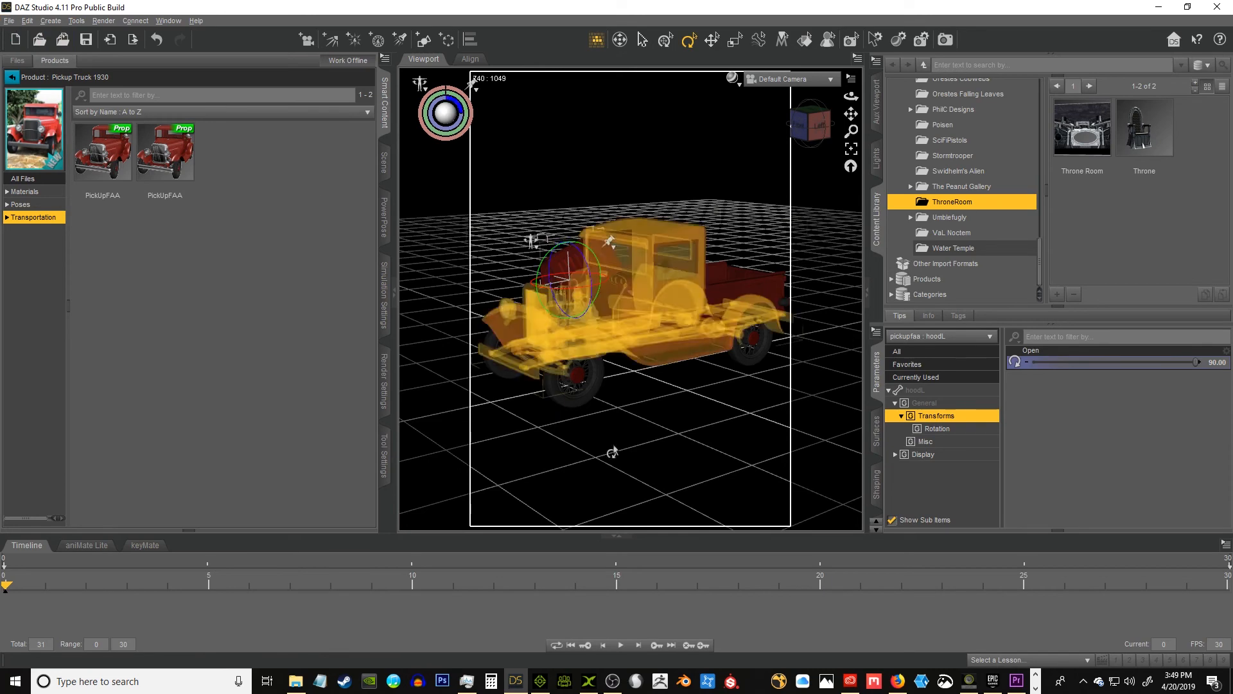
Switch to iClone 3DXchange 7, examine the truck-base.fbx model and its morph list, and return to DAZ Studio.
click(589, 682)
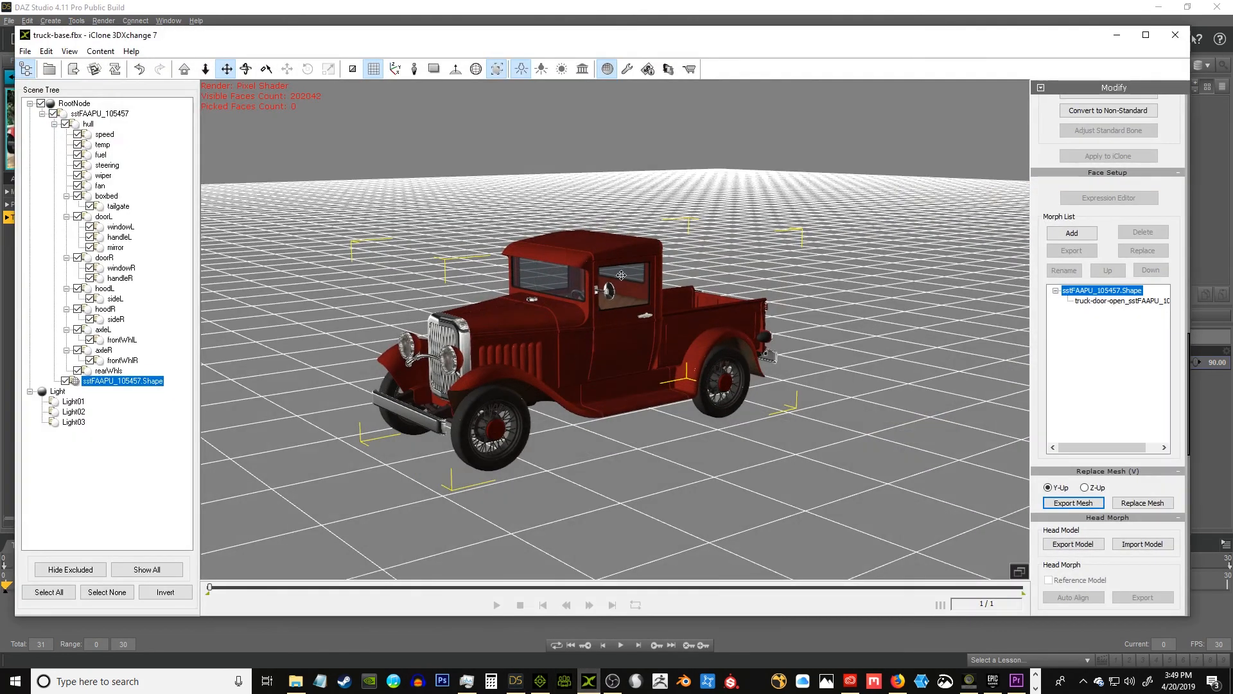
drag(601, 287, 580, 262)
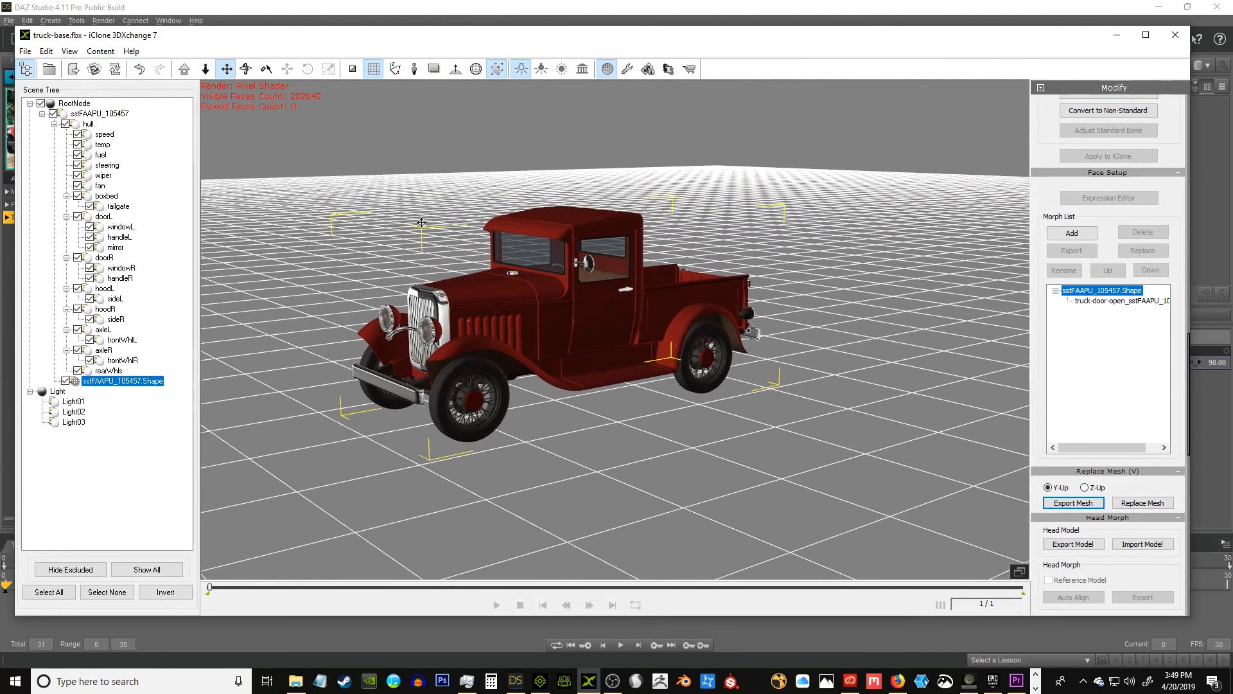
drag(424, 224, 471, 244)
click(1116, 34)
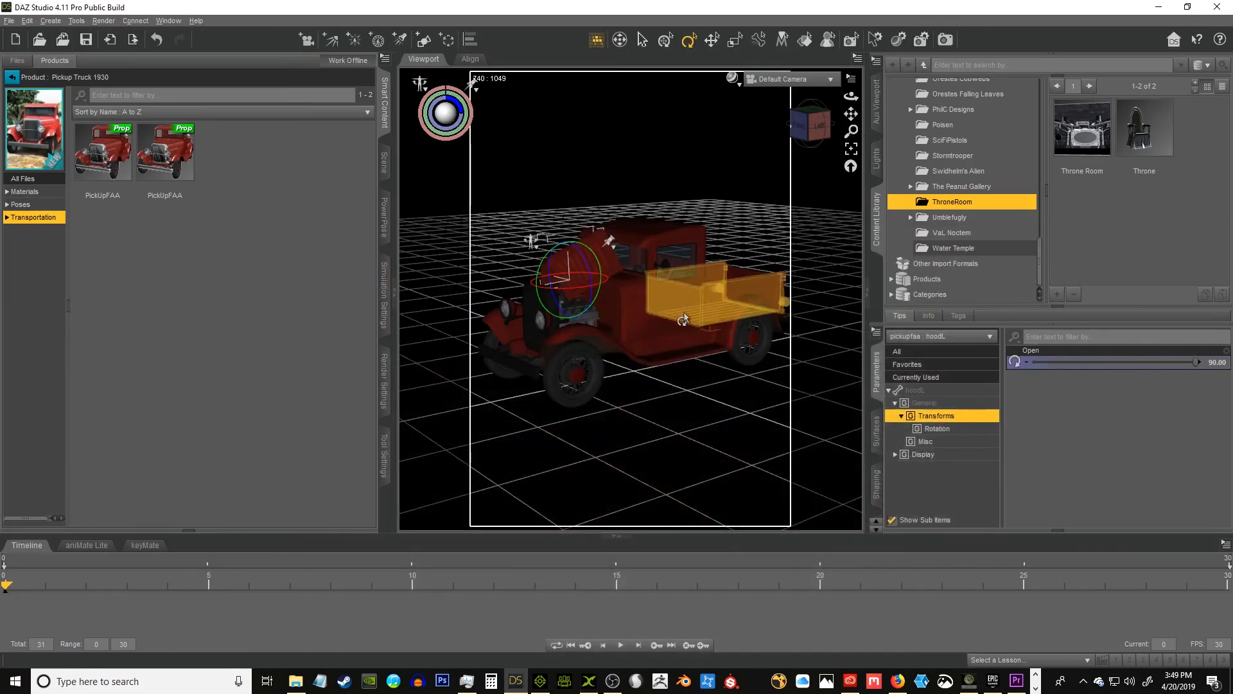
Rotate the side panel of the raised left hood until its Open value is 0.
click(588, 254)
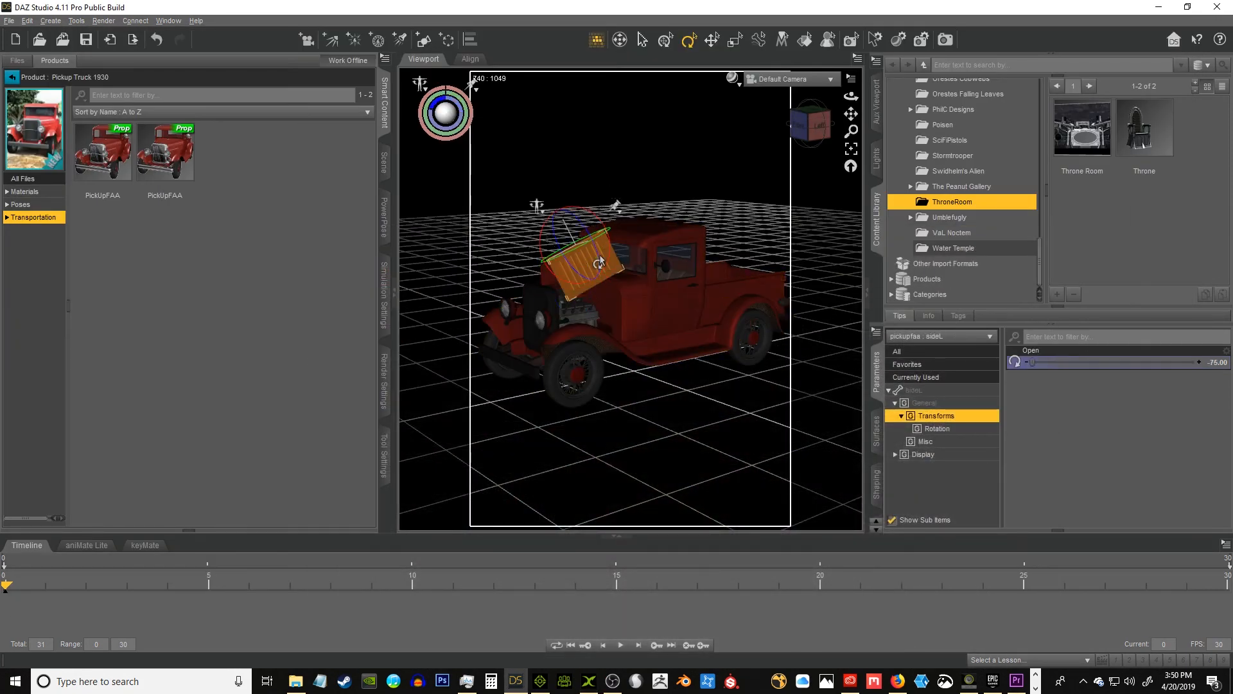
drag(586, 236, 559, 187)
mouse_move(798, 128)
mouse_down()
mouse_move(829, 128)
mouse_move(758, 144)
mouse_move(806, 138)
mouse_move(835, 160)
mouse_move(817, 120)
mouse_up()
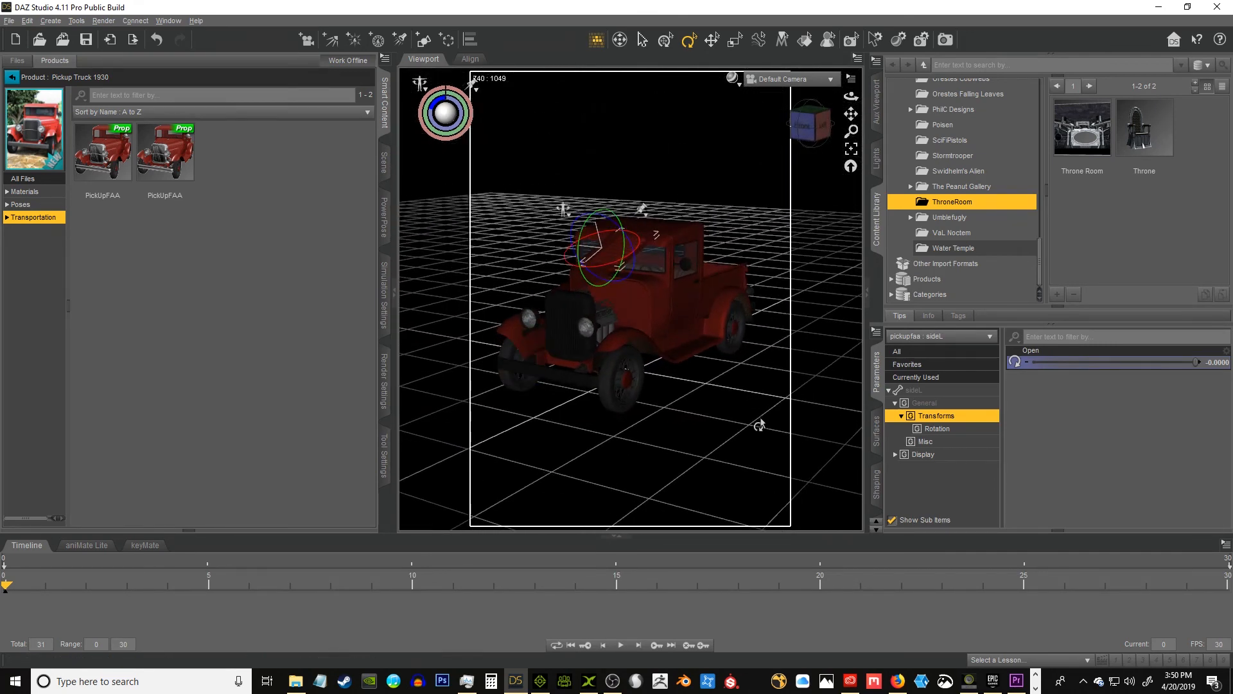
Try to spin the truck's front wheel, rotating along the bend axis to about -112.
click(615, 379)
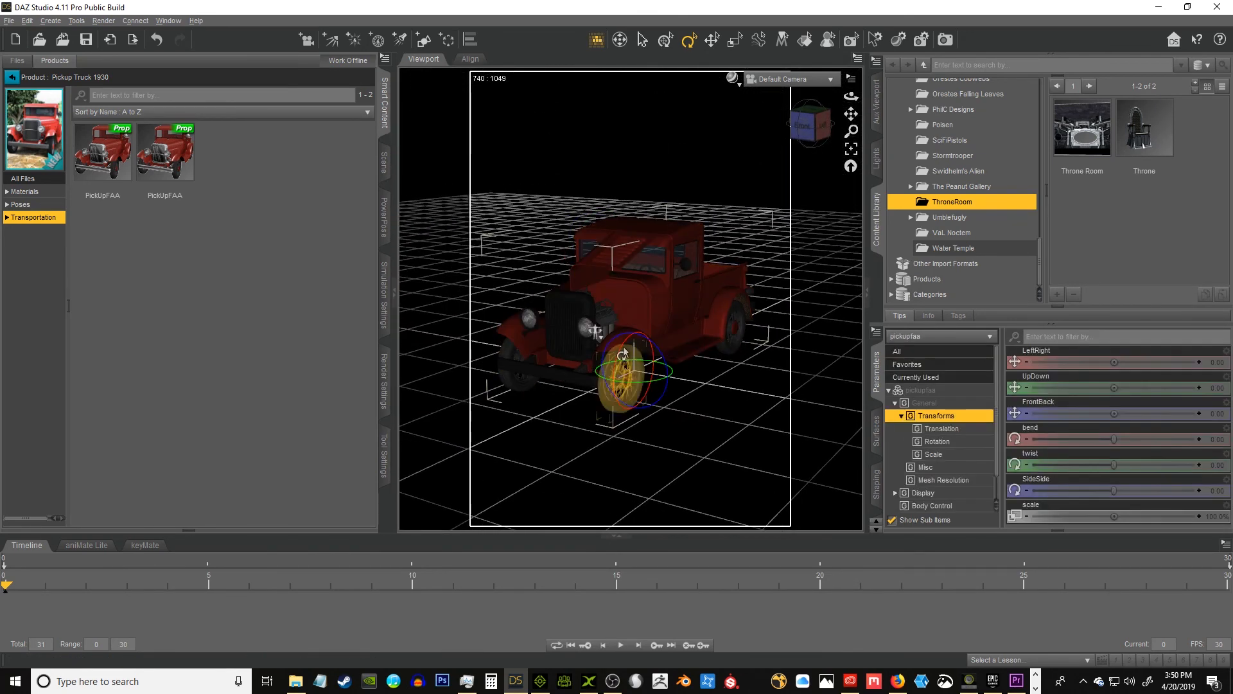
drag(622, 357, 614, 370)
drag(612, 380, 605, 292)
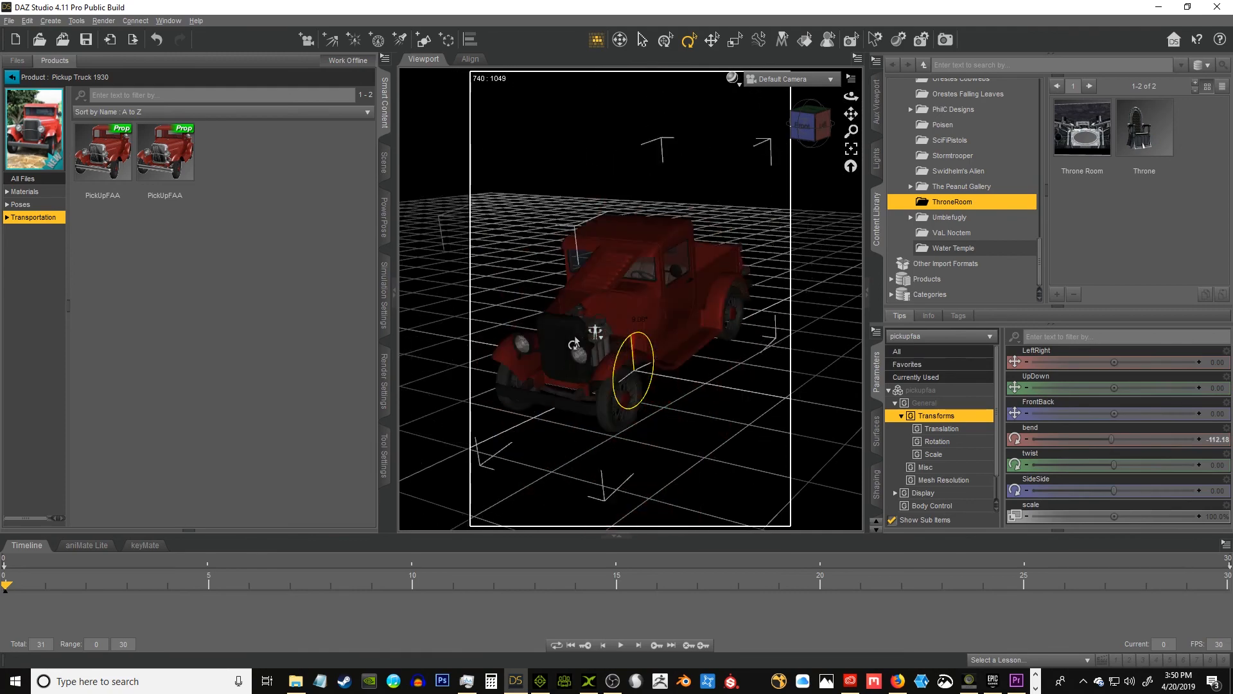